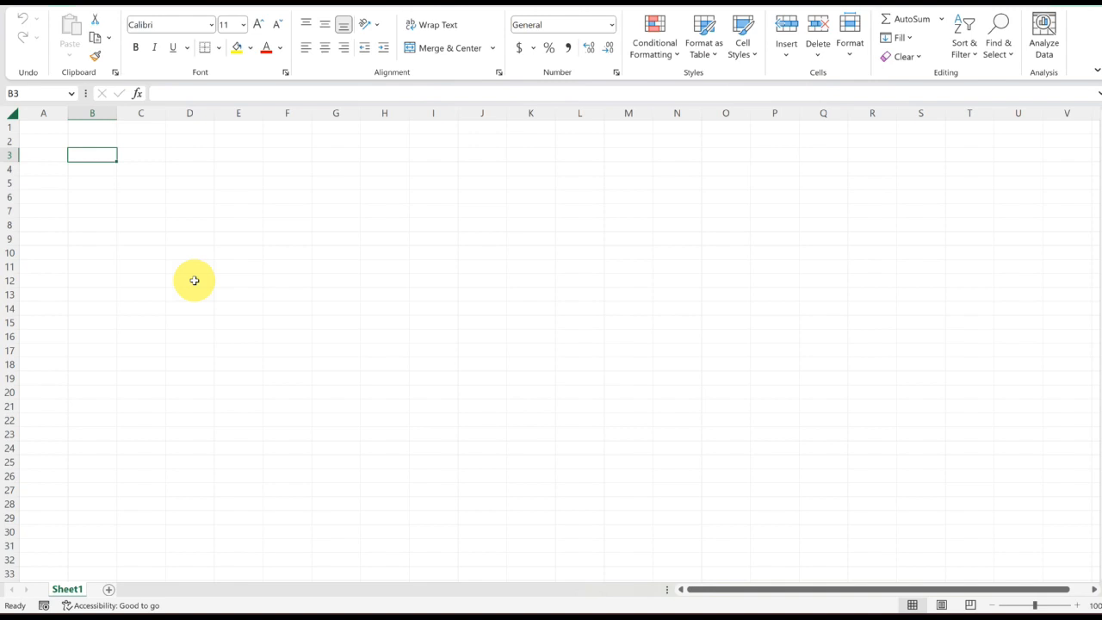
- Enter the company names Microsoft and Google in cells B4 and B5
{"action": "key", "text": "Down"}
{"action": "type", "text": "M"}
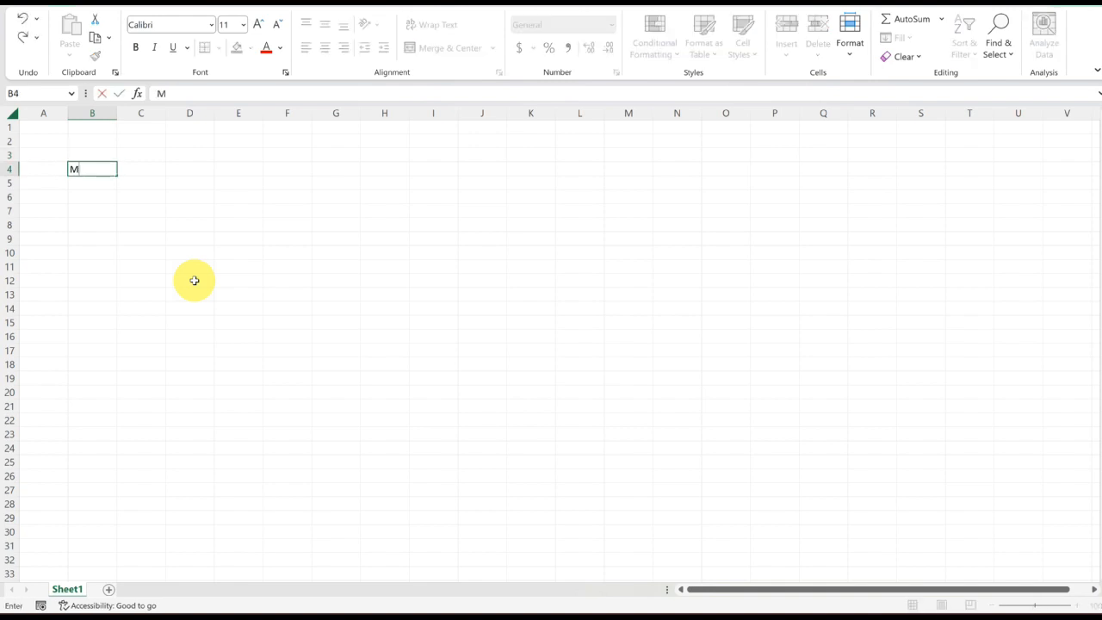
{"action": "type", "text": "icrosoft"}
{"action": "key", "text": "Return"}
{"action": "type", "text": "Googl"}
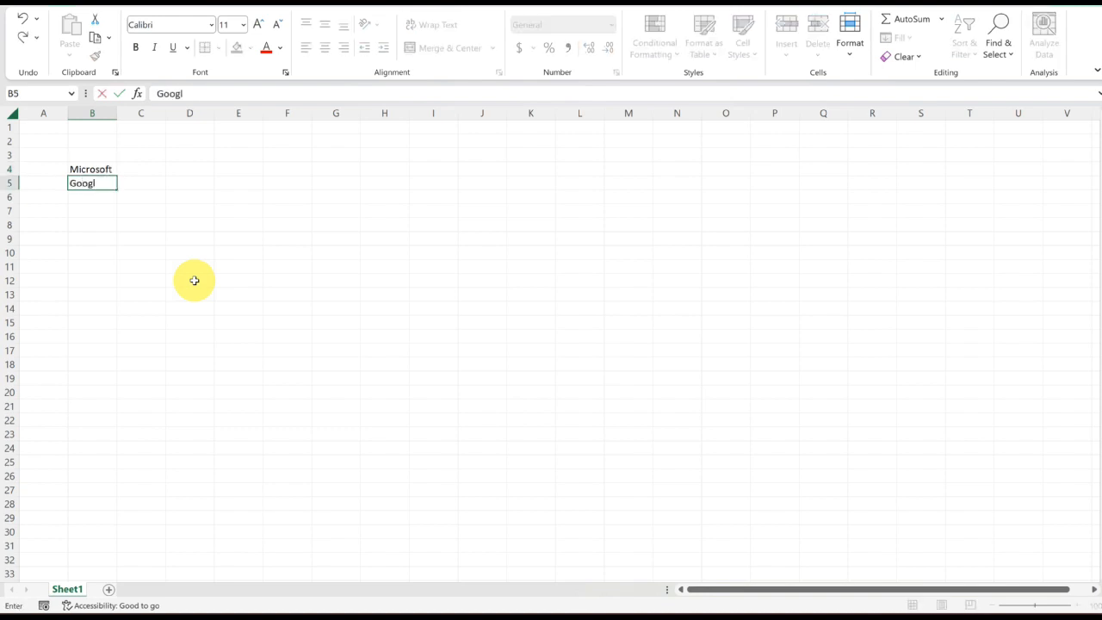
{"action": "type", "text": "e"}
{"action": "key", "text": "Return"}
- Enter Costco, Lowe's and Apple in cells B6 to B8 below the first two names
{"action": "type", "text": "Costco"}
{"action": "key", "text": "ctrl+Return"}
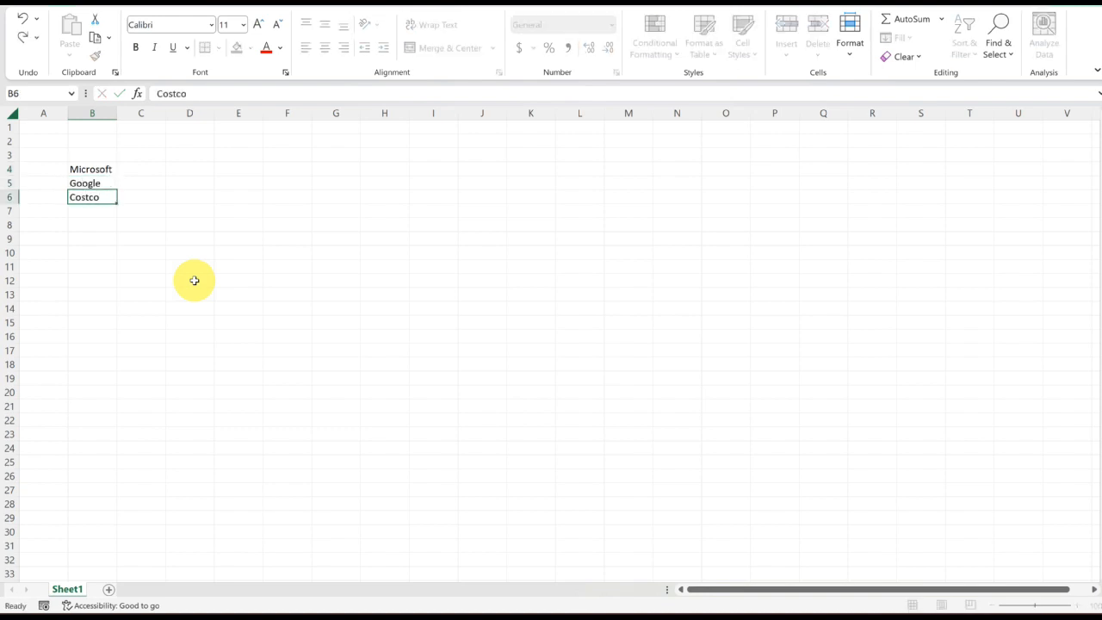
{"action": "key", "text": "Return"}
{"action": "type", "text": "Lowe"}
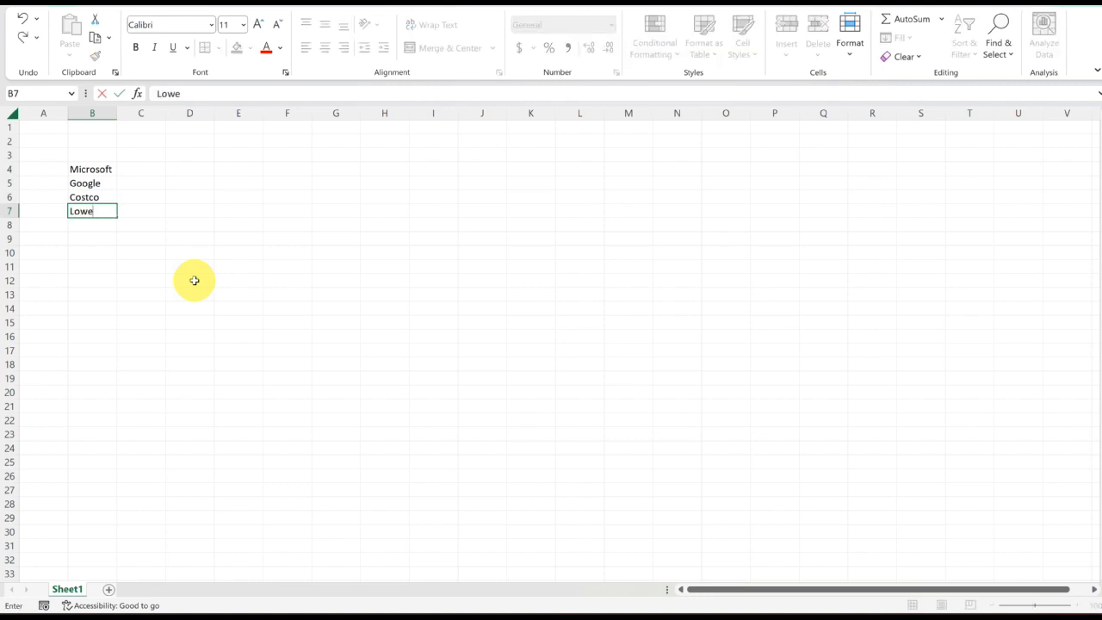
{"action": "type", "text": "'s"}
{"action": "key", "text": "Return"}
{"action": "type", "text": "Apple"}
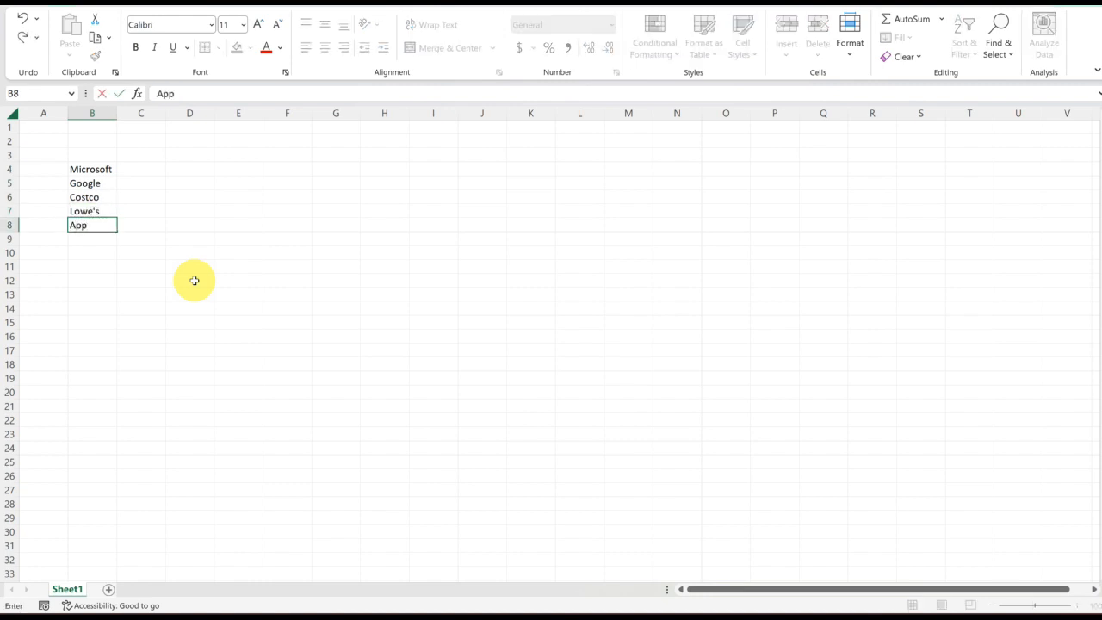
{"action": "key", "text": "Return"}
{"action": "key", "text": "Return"}
- Convert Microsoft in B4 to the Stocks data type and widen column B to fit it
{"action": "key", "text": "Up"}
{"action": "key", "text": "Up"}
{"action": "key", "text": "Up"}
{"action": "key", "text": "Up"}
{"action": "key", "text": "Up"}
{"action": "key", "text": "Up"}
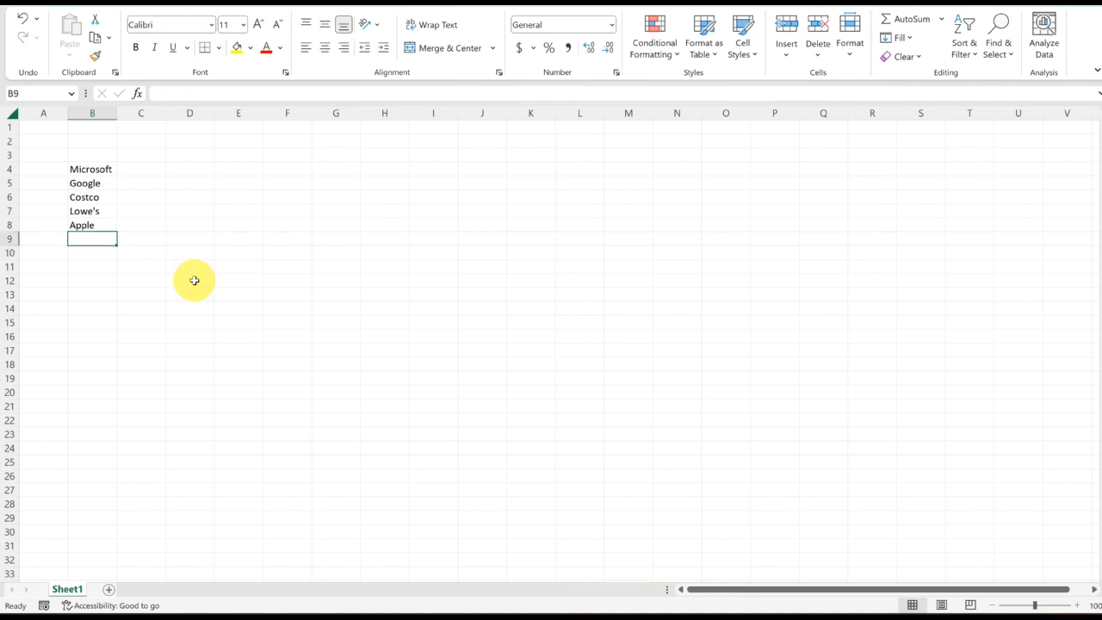
{"action": "key", "text": "Down"}
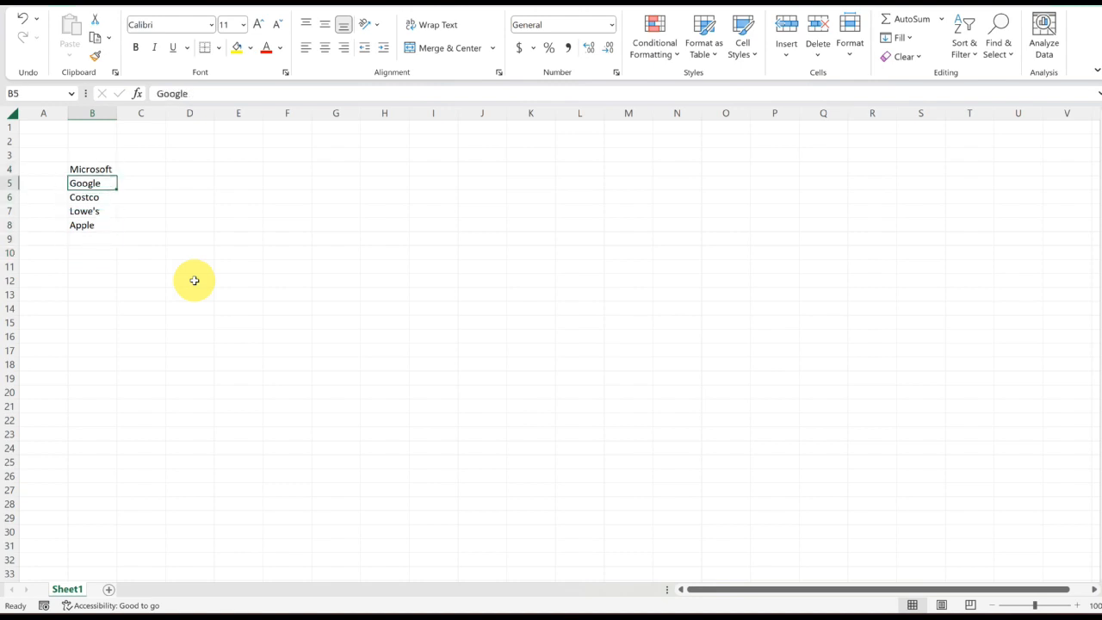
{"action": "key", "text": "Down"}
{"action": "key", "text": "Up"}
{"action": "key", "text": "Up"}
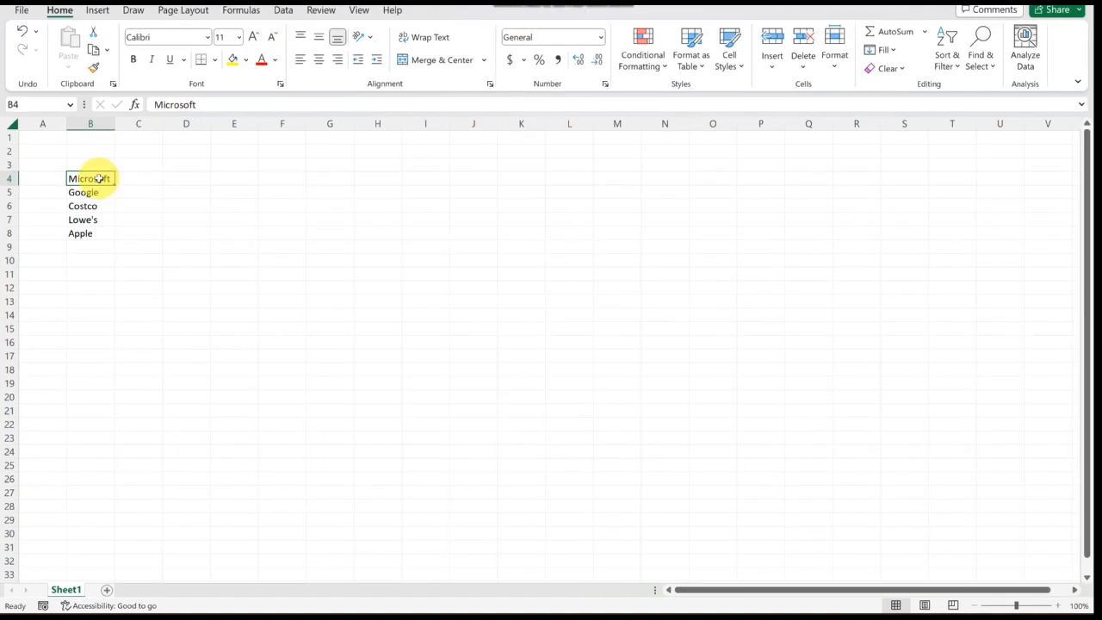
{"action": "left_click", "coordinate": [283, 9]}
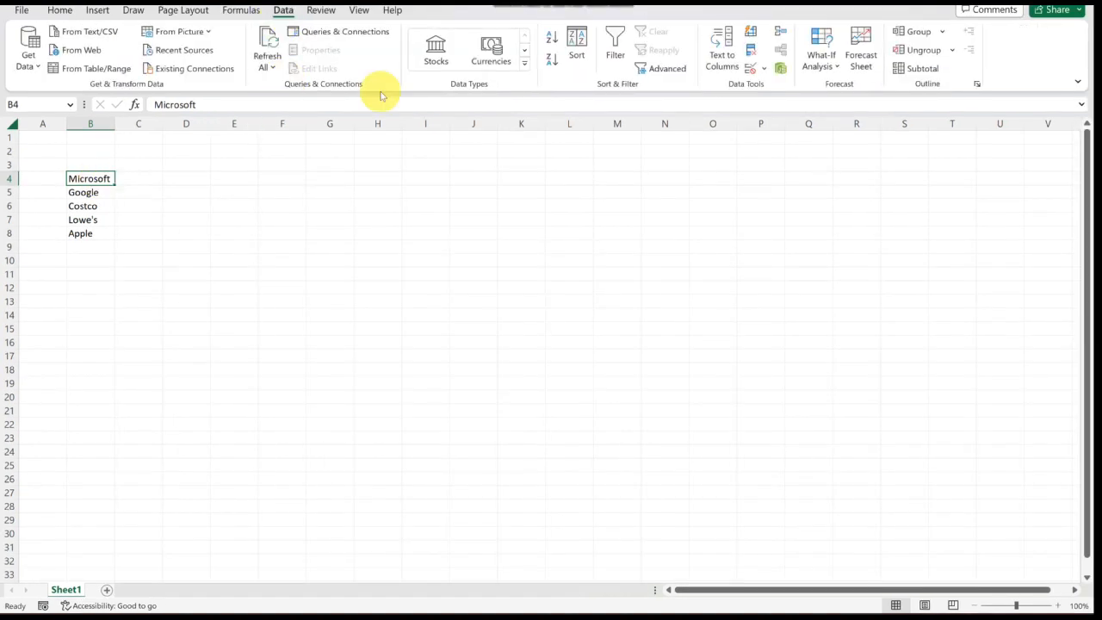
{"action": "left_click", "coordinate": [525, 66]}
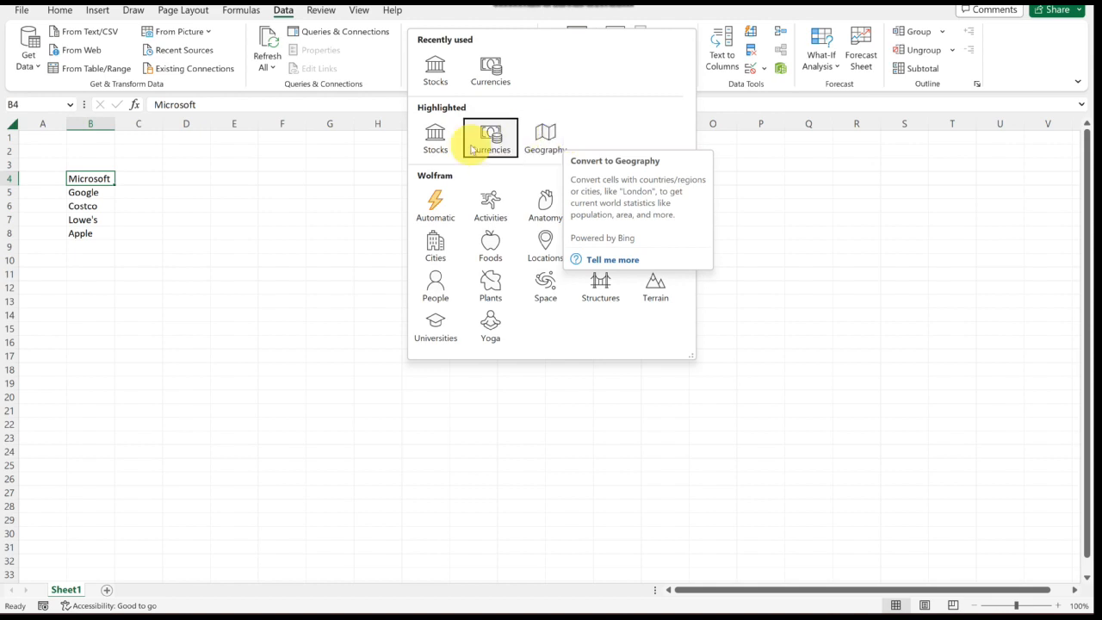
{"action": "left_click", "coordinate": [437, 72]}
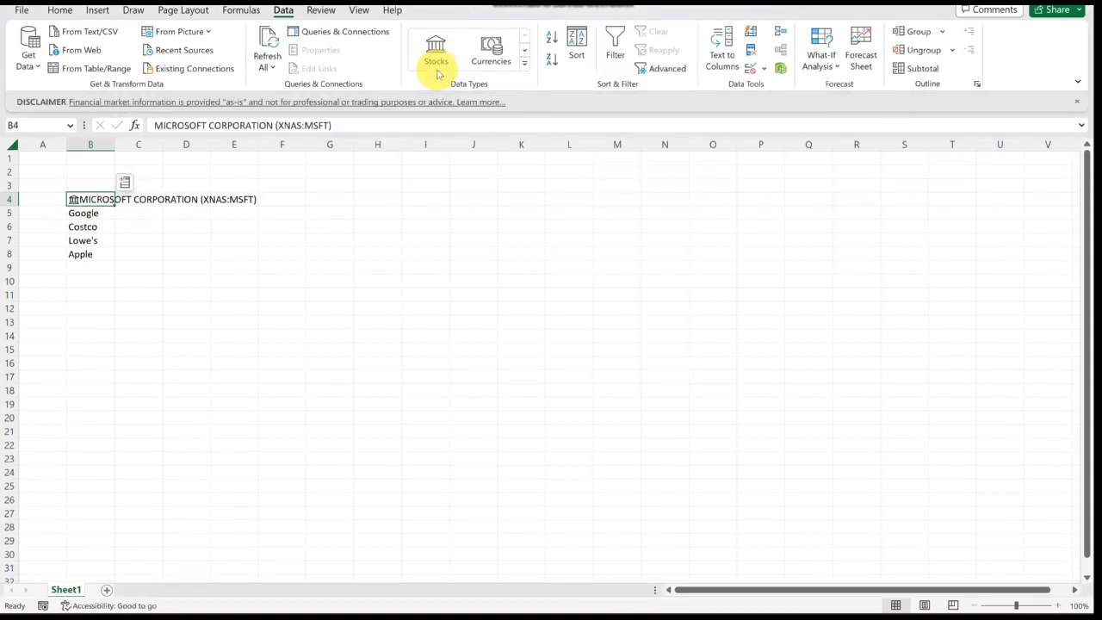
{"action": "left_click_drag", "start_coordinate": [114, 145], "coordinate": [263, 151]}
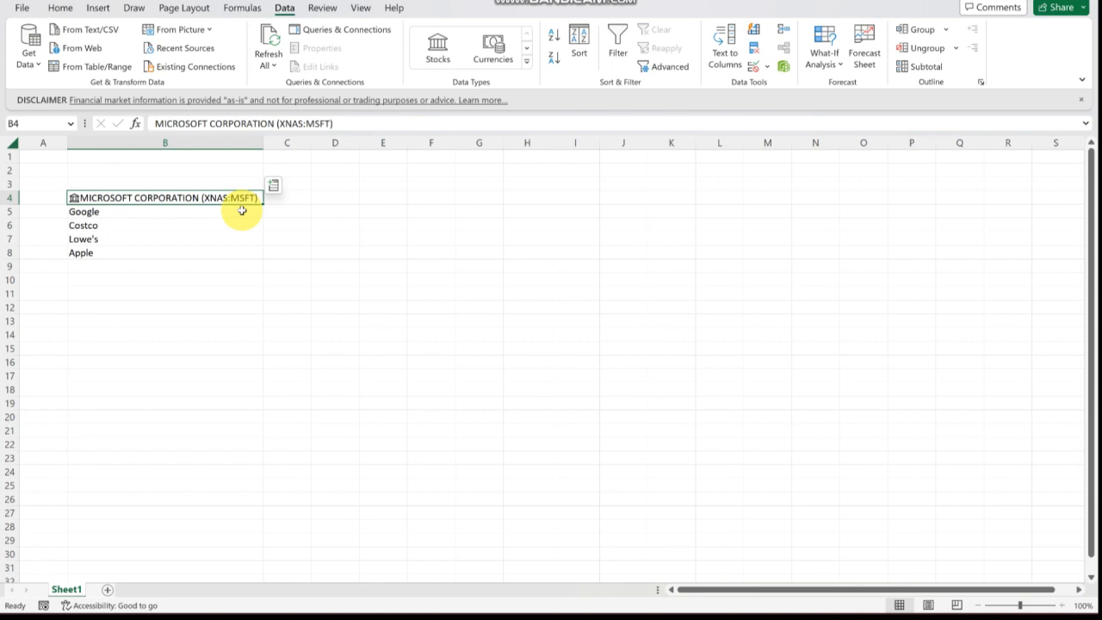
- Convert Google through Apple in B5:B8 to the Stocks data type and widen column B to fit the names
{"action": "left_click_drag", "start_coordinate": [242, 211], "coordinate": [241, 260]}
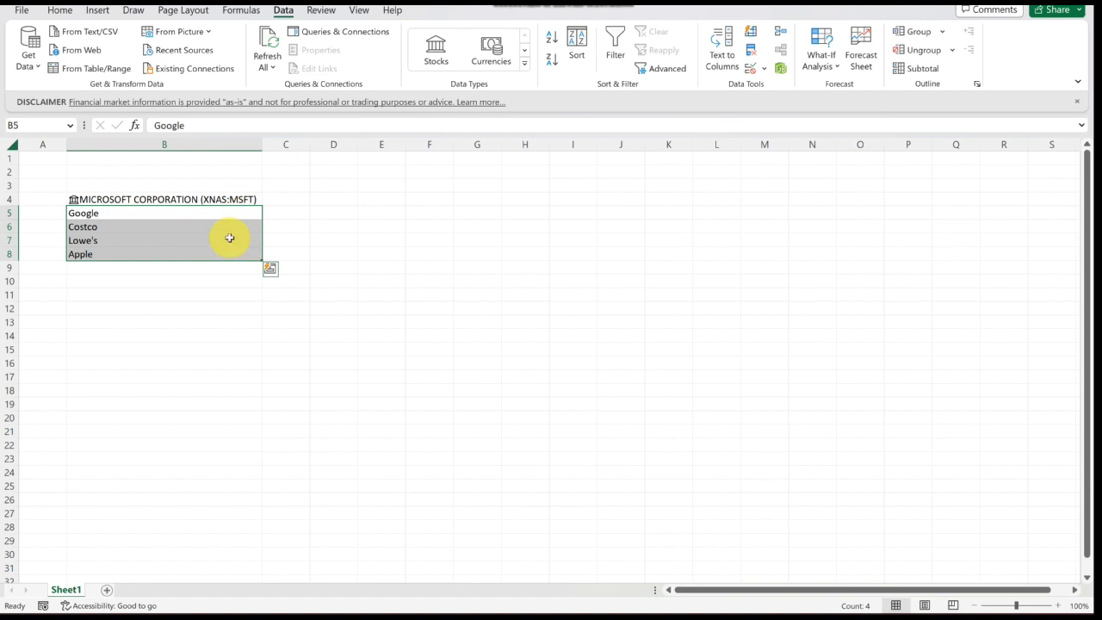
{"action": "left_click", "coordinate": [435, 60]}
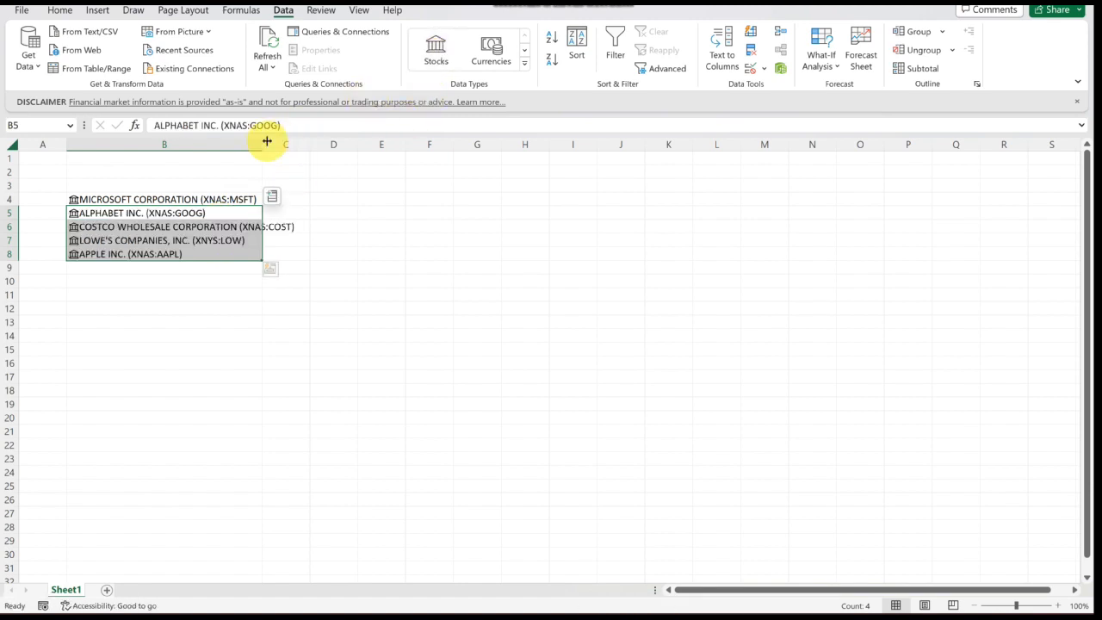
{"action": "left_click_drag", "start_coordinate": [263, 144], "coordinate": [307, 145]}
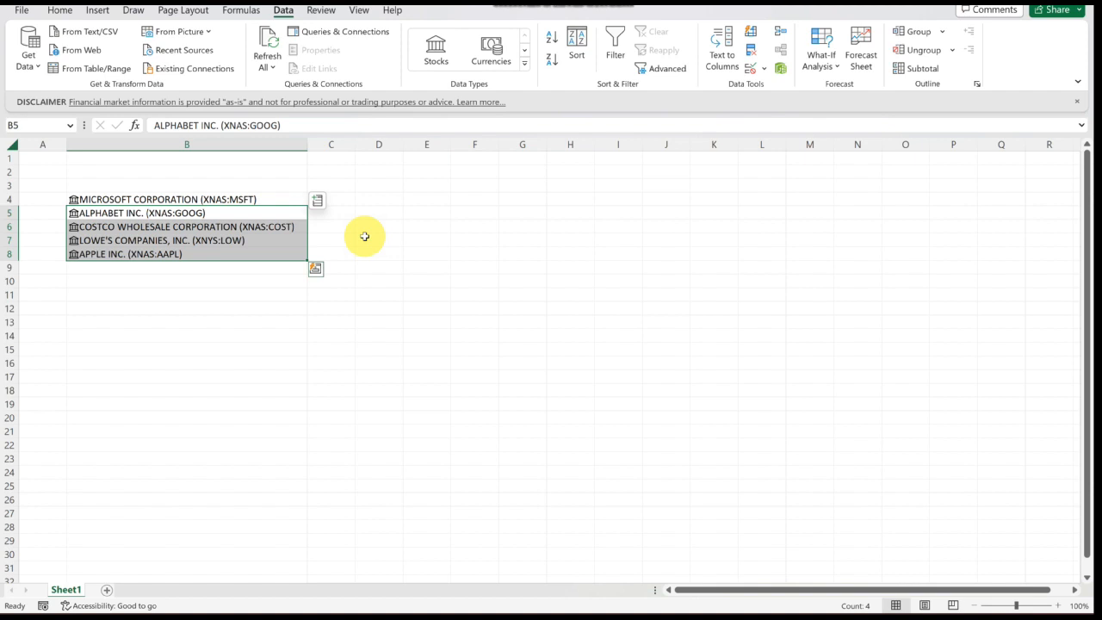
- Enter Graftech in cell B11
{"action": "left_click", "coordinate": [198, 298]}
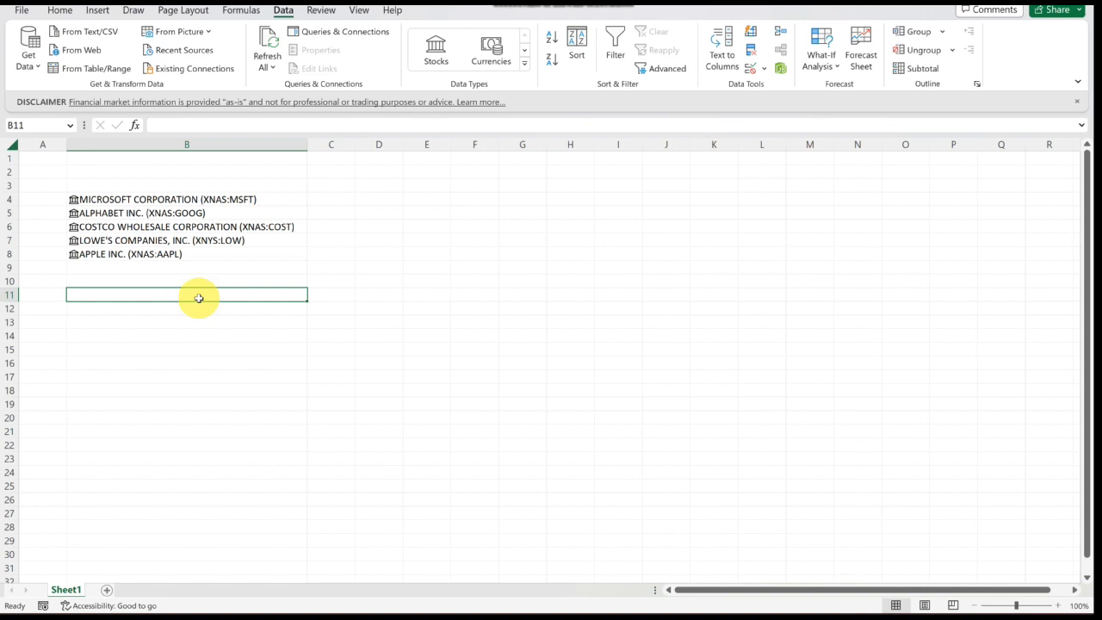
{"action": "type", "text": "Grafte"}
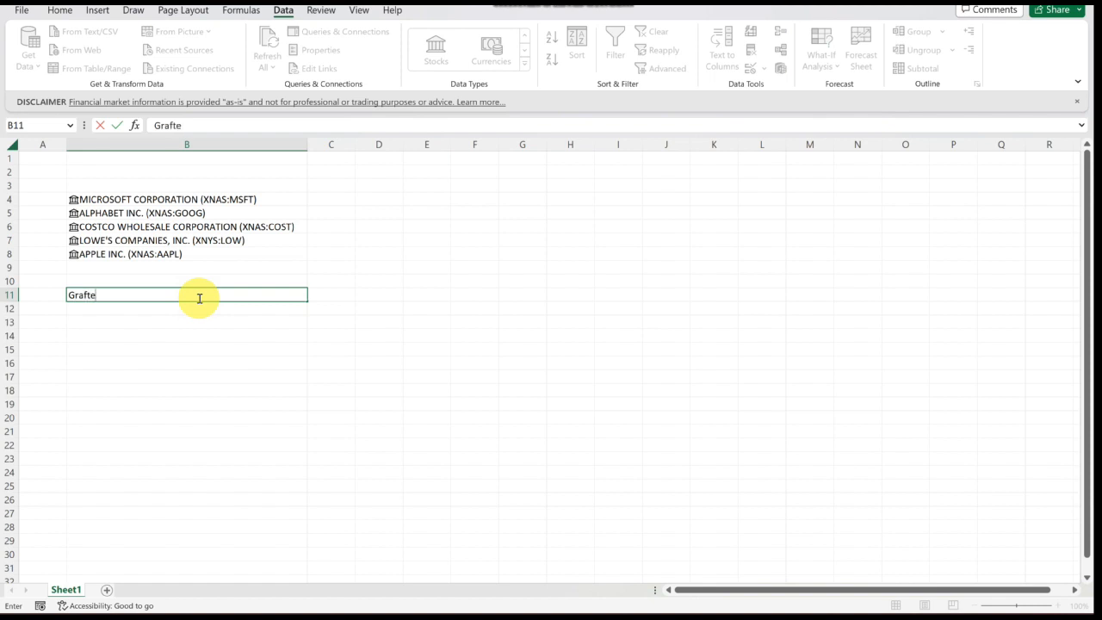
{"action": "type", "text": "ch"}
{"action": "key", "text": "Return"}
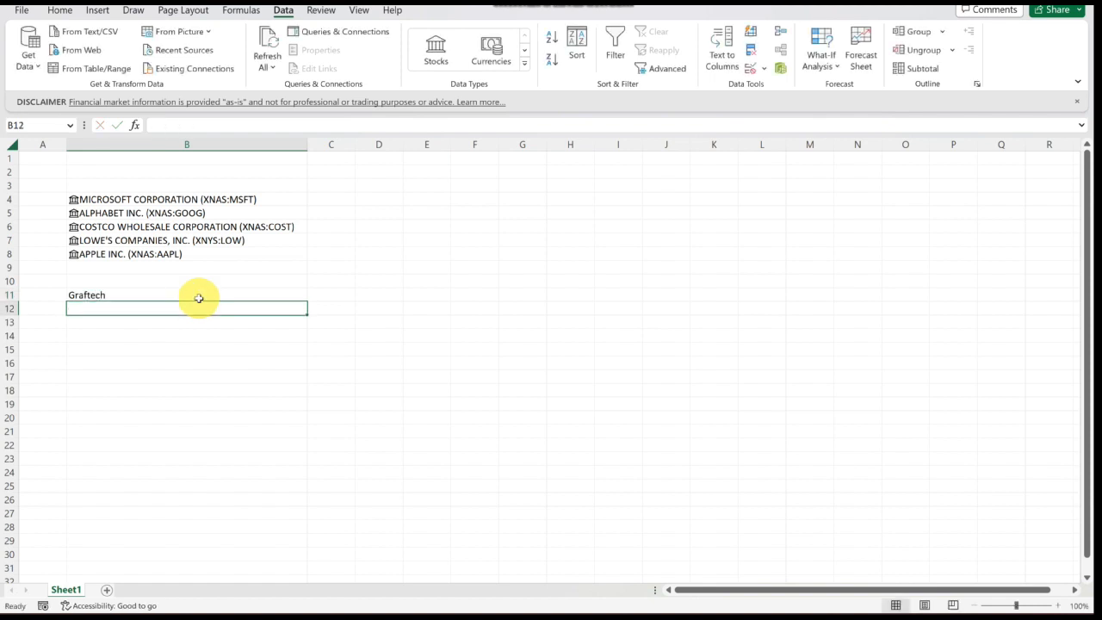
- Convert Graftech in B11 to Stocks, picking the New York Stock Exchange listing EAF in the Data Selector
{"action": "left_click", "coordinate": [199, 296]}
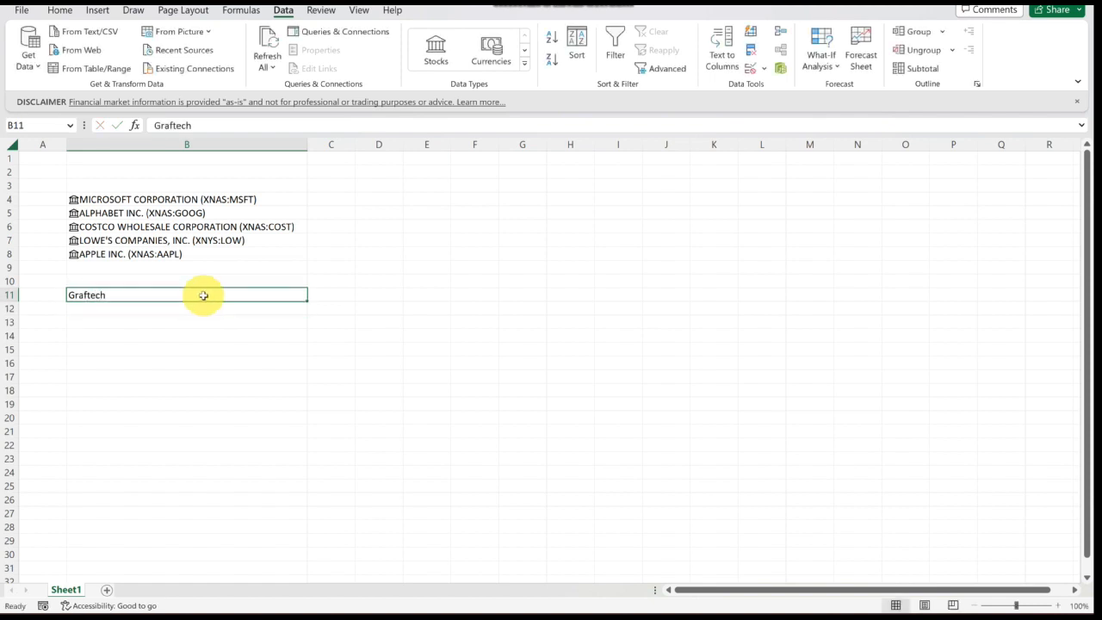
{"action": "left_click", "coordinate": [436, 51]}
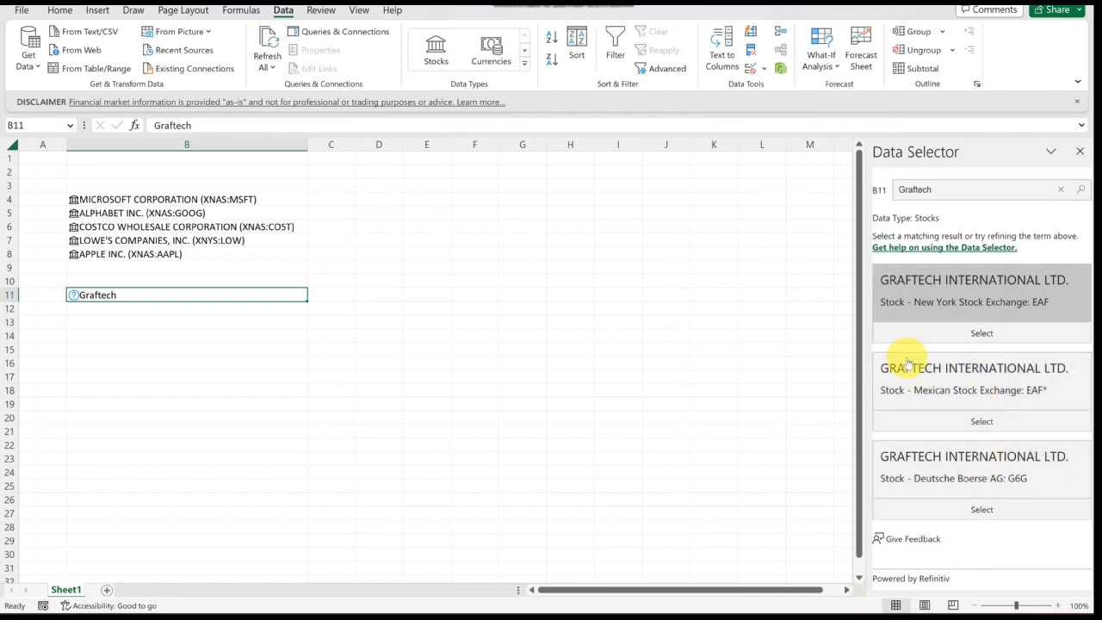
{"action": "left_click", "coordinate": [983, 332]}
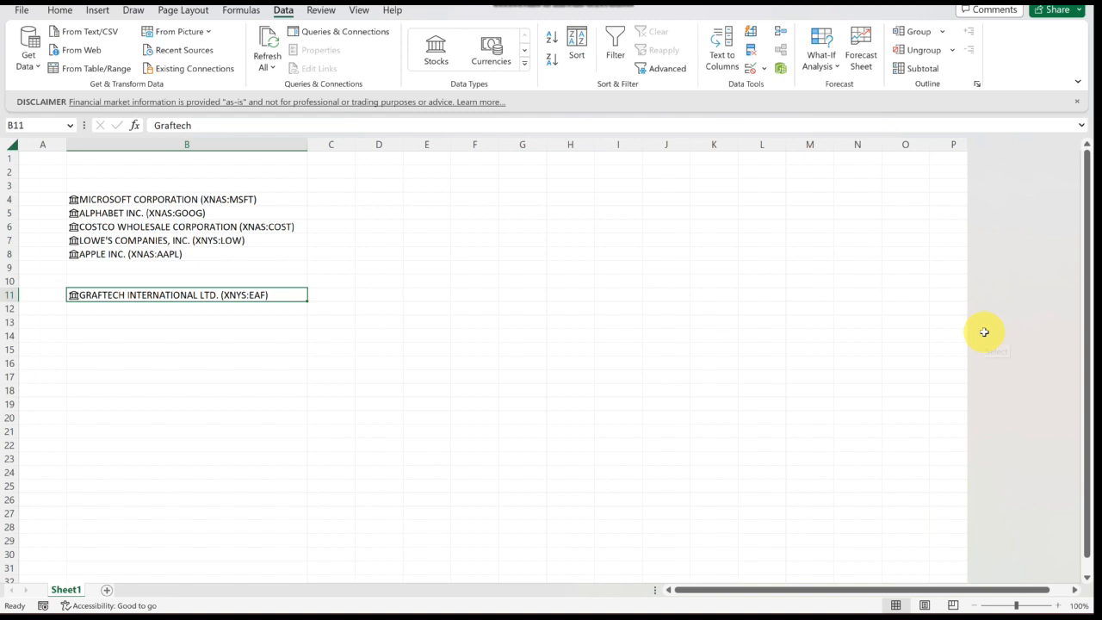
{"action": "left_click", "coordinate": [531, 335]}
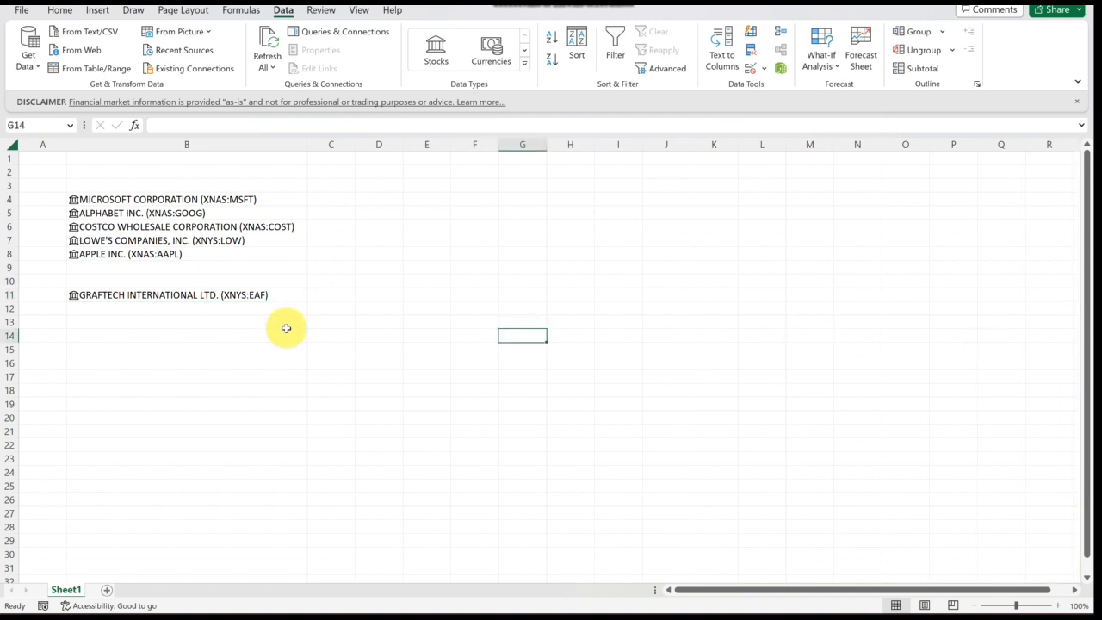
- Clear the Graftech stock entry from cell B11
{"action": "left_click", "coordinate": [250, 294]}
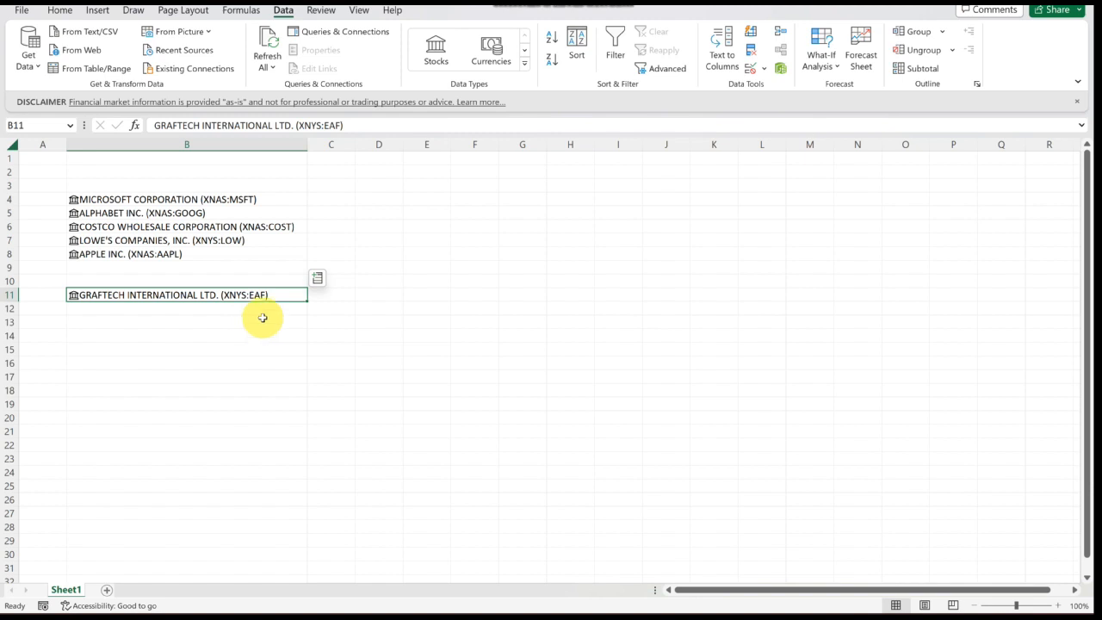
{"action": "key", "text": "Delete"}
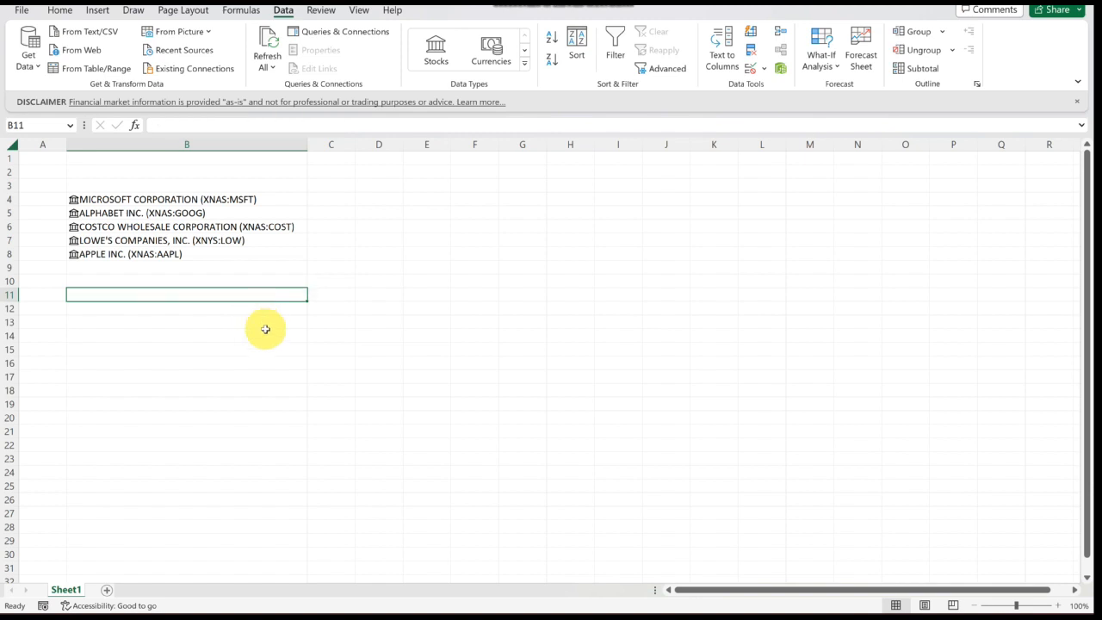
- Open the stock data card for Microsoft in B4
{"action": "left_click", "coordinate": [265, 331]}
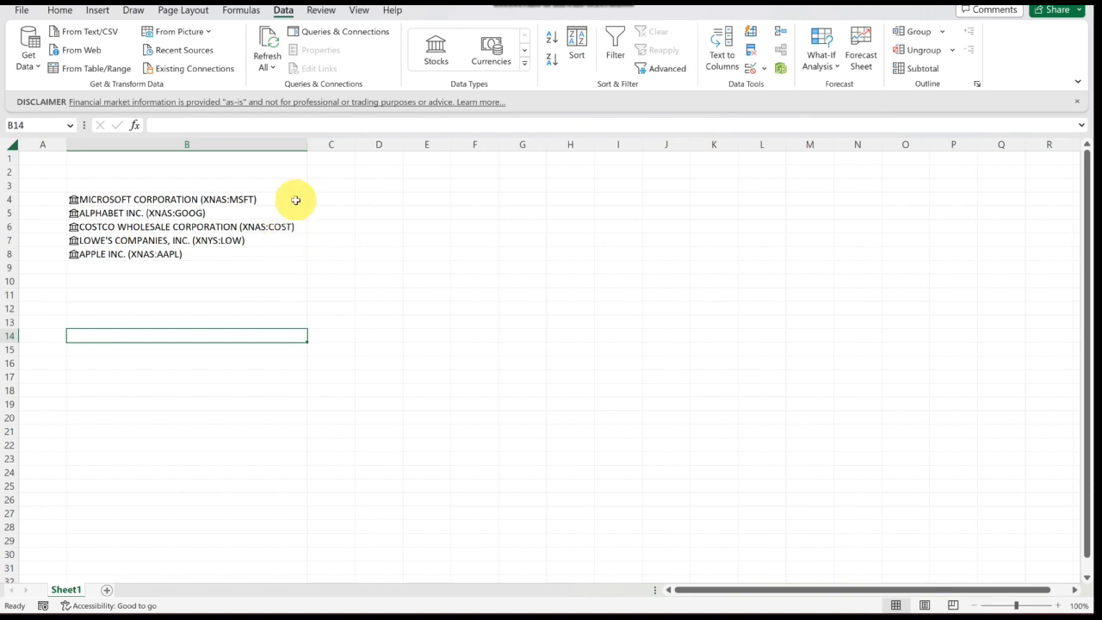
{"action": "left_click", "coordinate": [241, 294]}
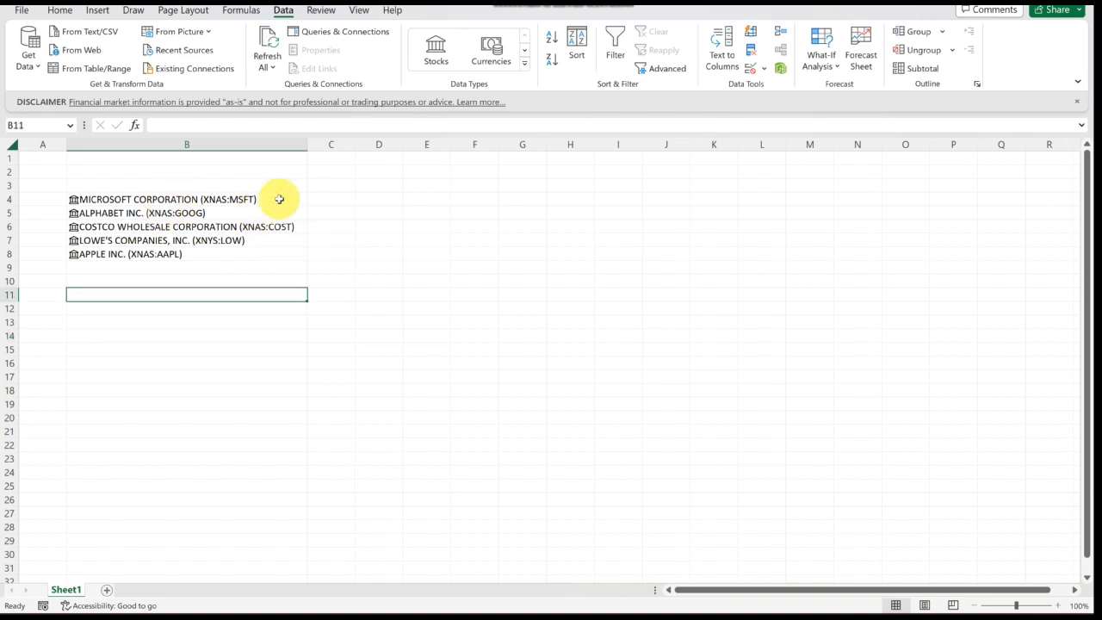
{"action": "left_click", "coordinate": [284, 201]}
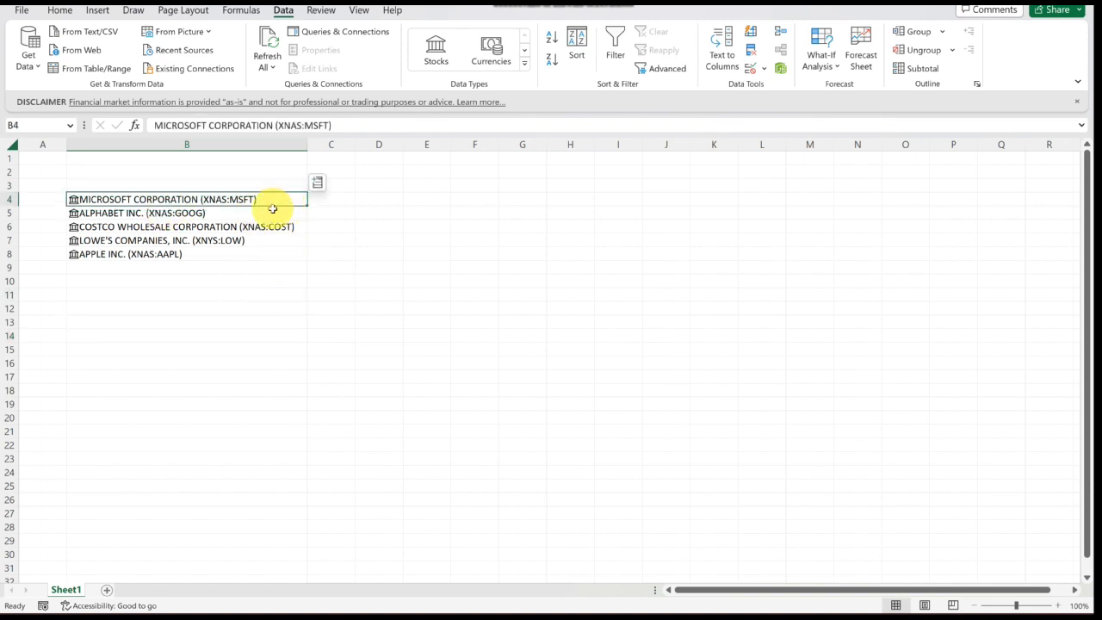
{"action": "left_click", "coordinate": [74, 200]}
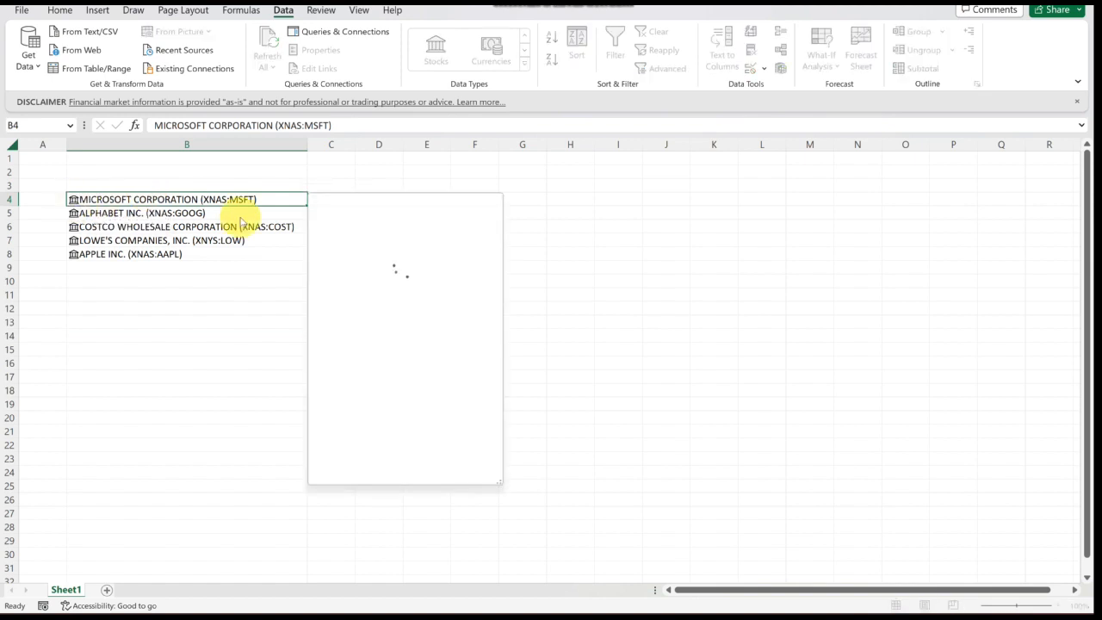
{"action": "mouse_move", "coordinate": [445, 312]}
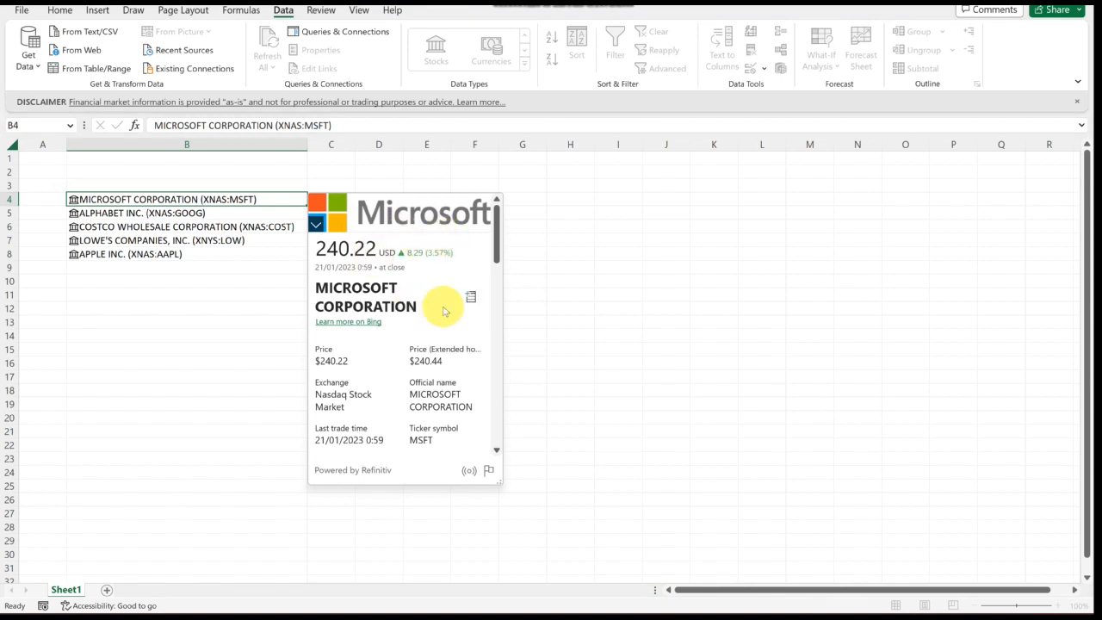
- Scroll through the Microsoft card to examine its price, trading and market fields
{"action": "scroll", "coordinate": [431, 329], "scroll_direction": "down", "scroll_amount": 1}
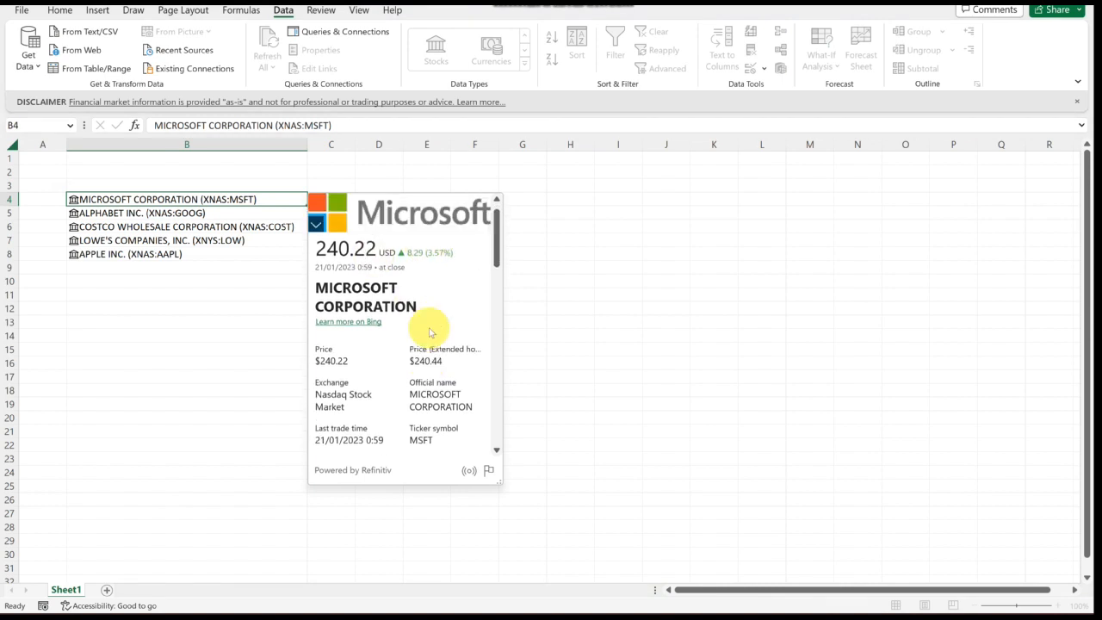
{"action": "scroll", "coordinate": [431, 331], "scroll_direction": "up", "scroll_amount": 1}
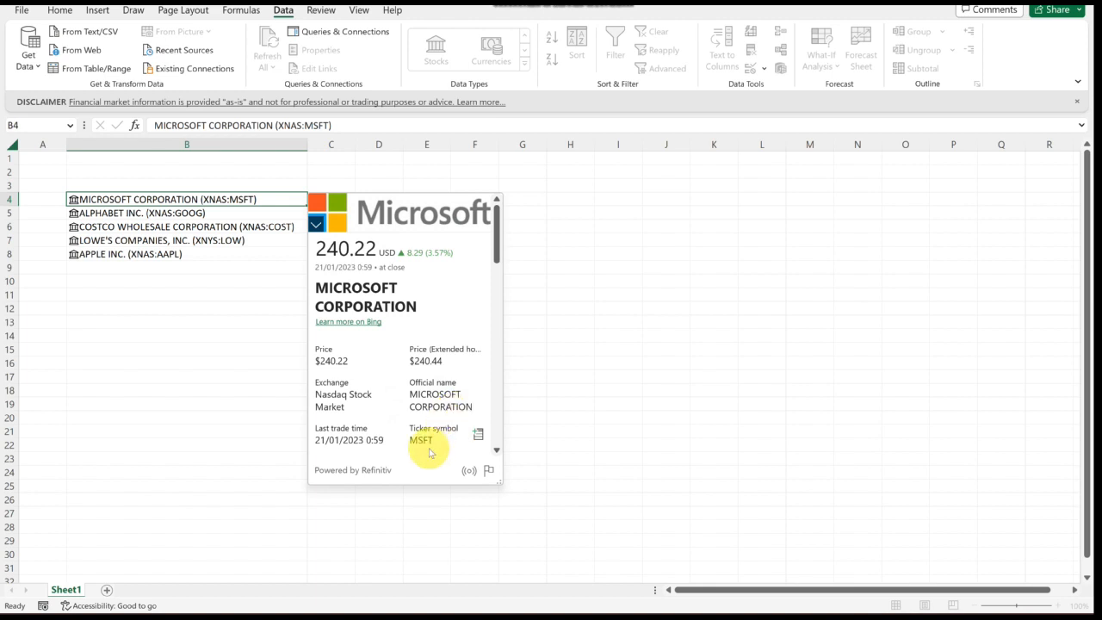
{"action": "scroll", "coordinate": [414, 423], "scroll_direction": "down", "scroll_amount": 2}
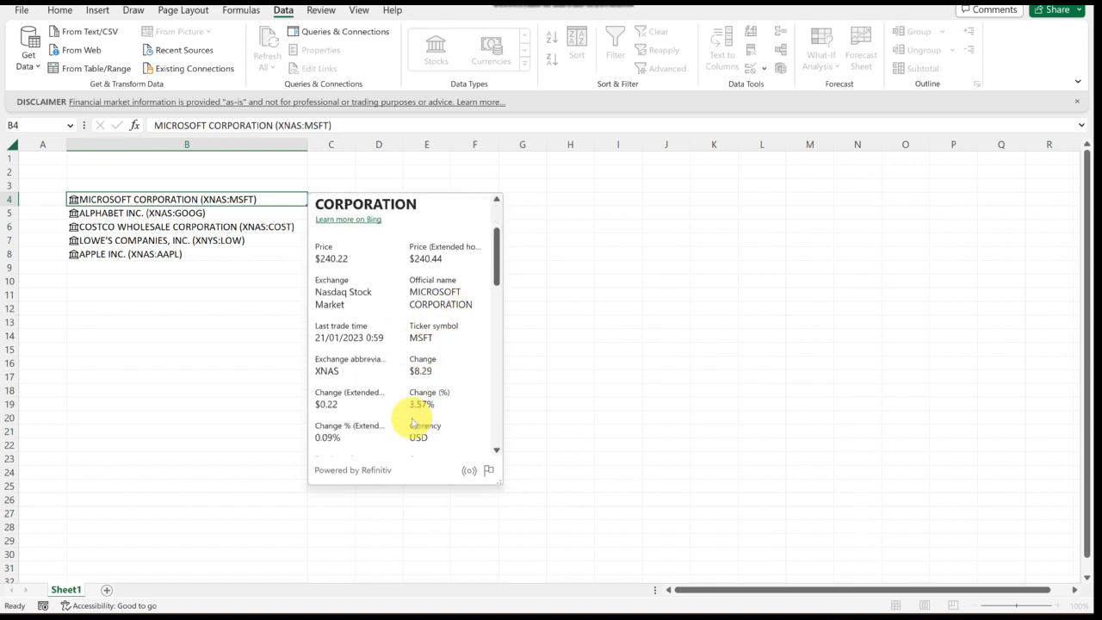
{"action": "scroll", "coordinate": [413, 423], "scroll_direction": "down", "scroll_amount": 1}
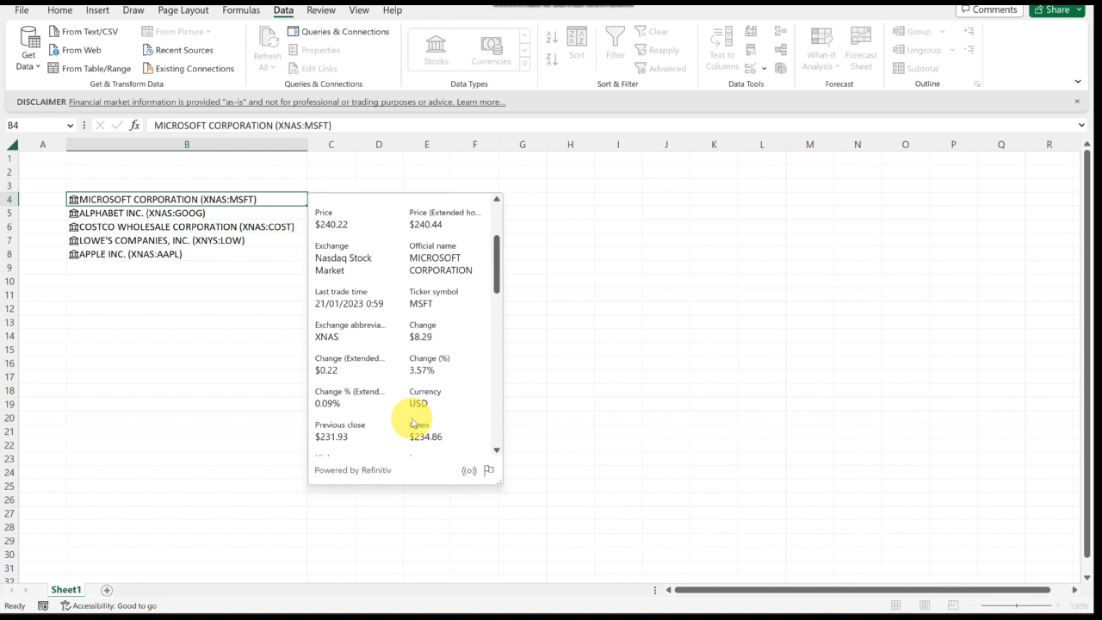
{"action": "scroll", "coordinate": [413, 423], "scroll_direction": "down", "scroll_amount": 1}
{"action": "scroll", "coordinate": [414, 423], "scroll_direction": "down", "scroll_amount": 1}
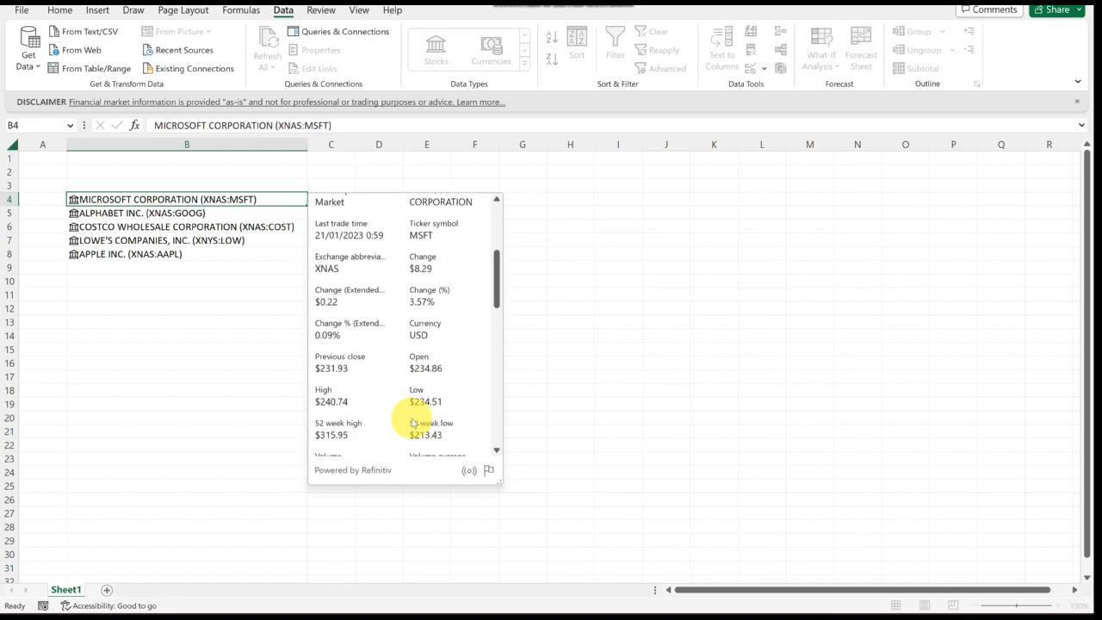
{"action": "scroll", "coordinate": [414, 423], "scroll_direction": "down", "scroll_amount": 2}
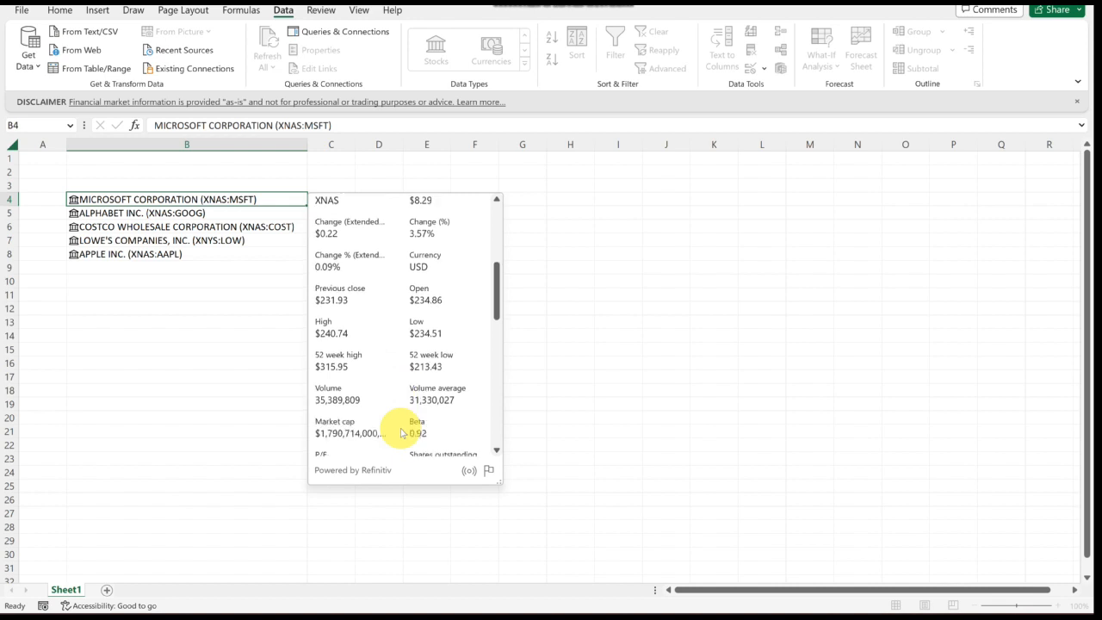
- Scroll further down the Microsoft card to read its P/E, instrument type and company description, then close the card
{"action": "scroll", "coordinate": [402, 432], "scroll_direction": "down", "scroll_amount": 1}
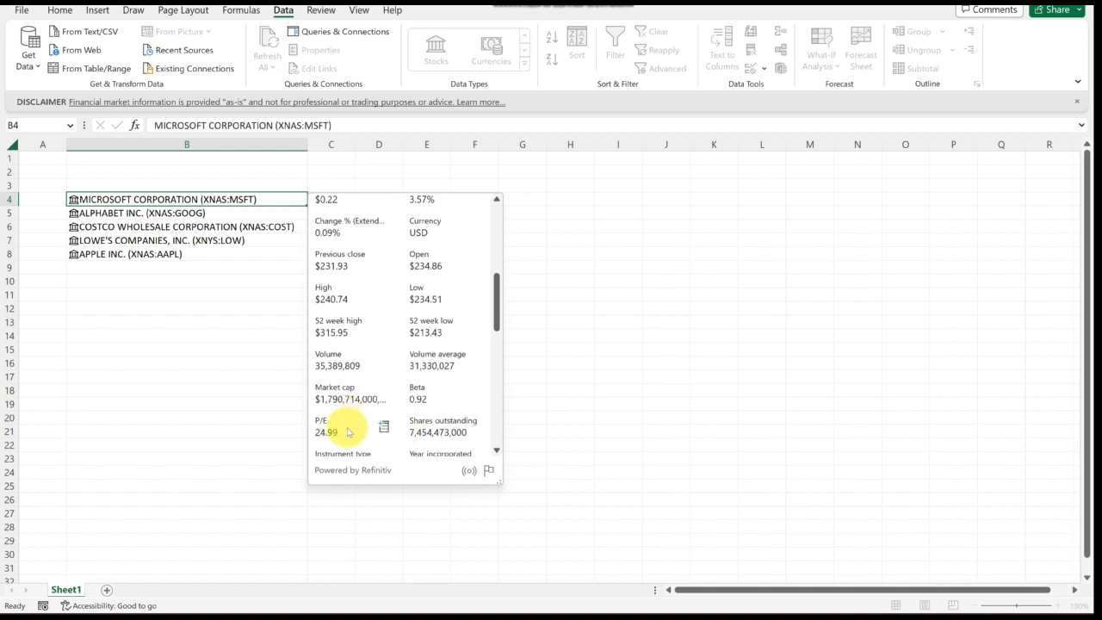
{"action": "scroll", "coordinate": [350, 432], "scroll_direction": "down", "scroll_amount": 2}
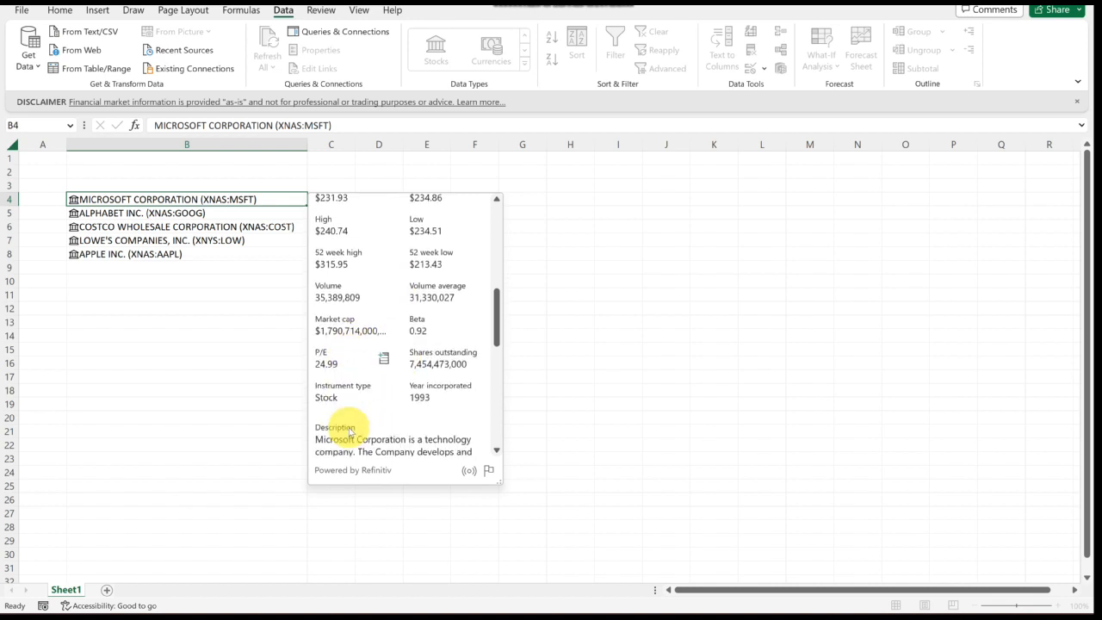
{"action": "scroll", "coordinate": [350, 431], "scroll_direction": "down", "scroll_amount": 5}
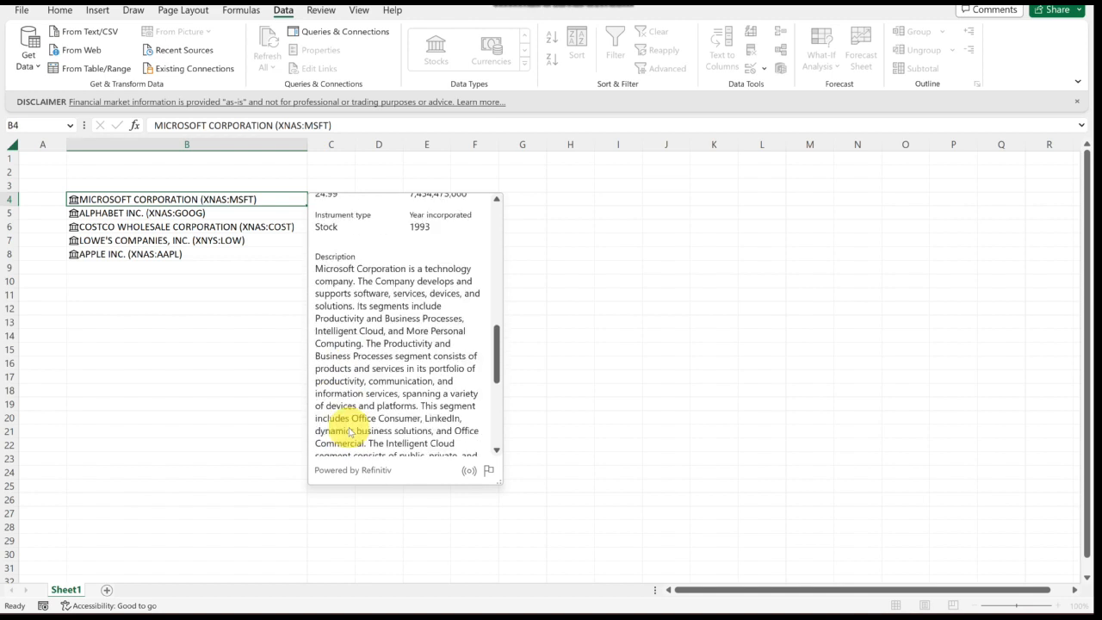
{"action": "scroll", "coordinate": [350, 433], "scroll_direction": "down", "scroll_amount": 1}
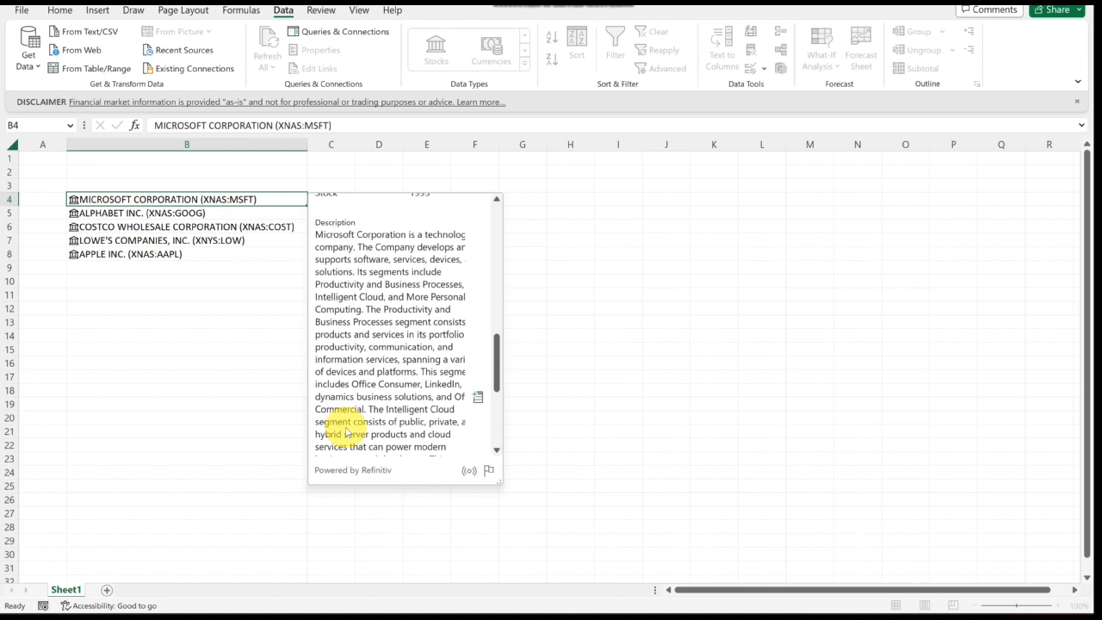
{"action": "left_click", "coordinate": [285, 418]}
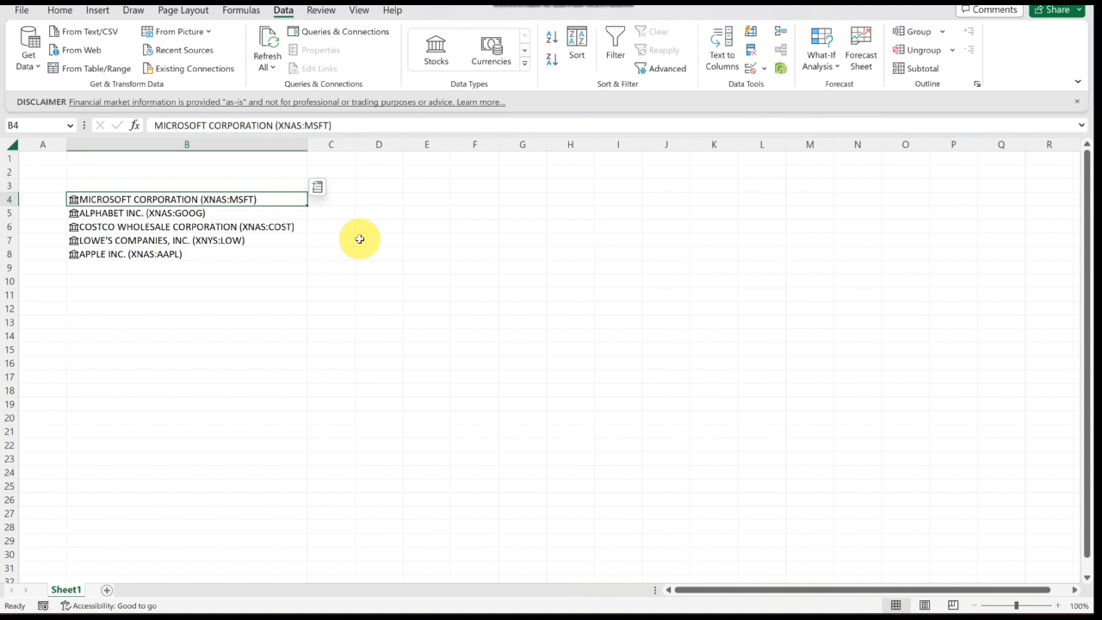
{"action": "key", "text": "Down"}
{"action": "key", "text": "Down"}
{"action": "key", "text": "Down"}
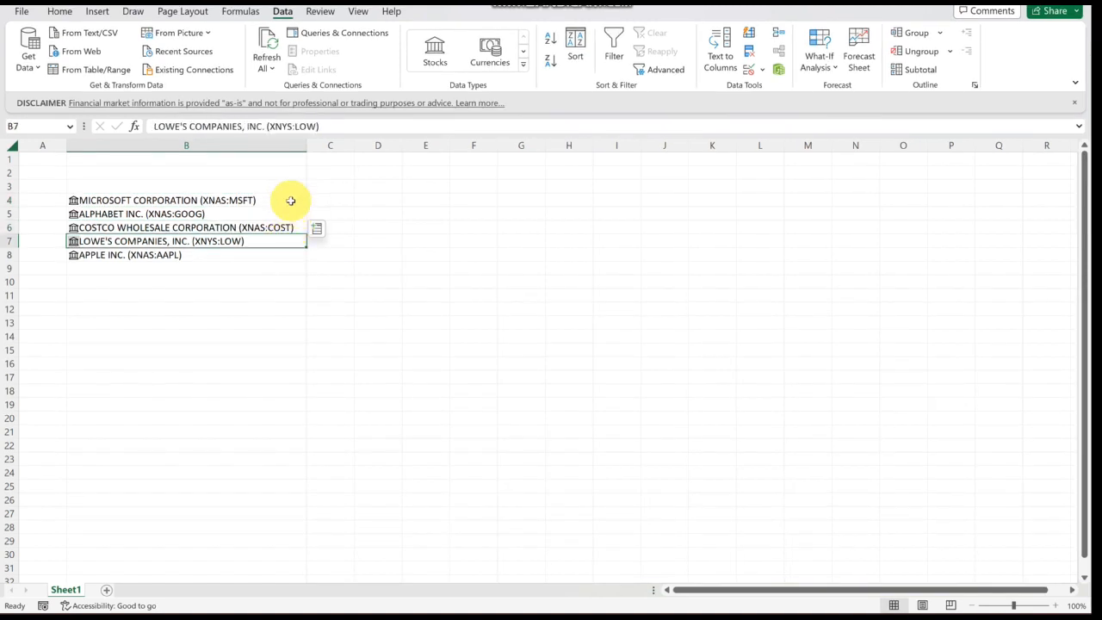
- Extract the Ticker symbol field for Microsoft in B4 into the adjacent cell
{"action": "left_click", "coordinate": [291, 200]}
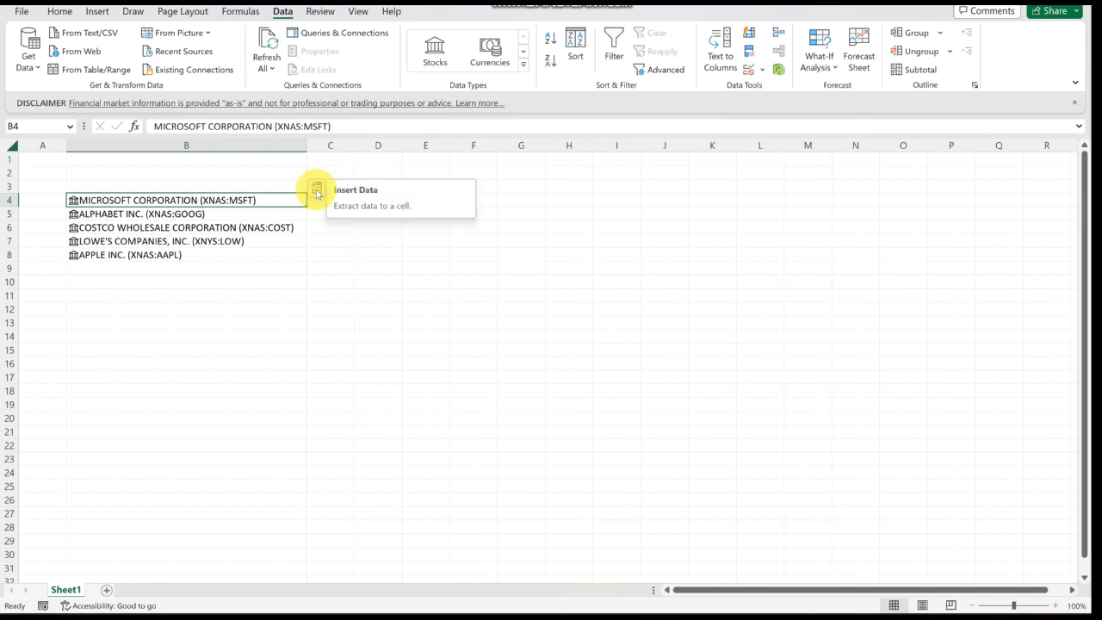
{"action": "left_click", "coordinate": [317, 193]}
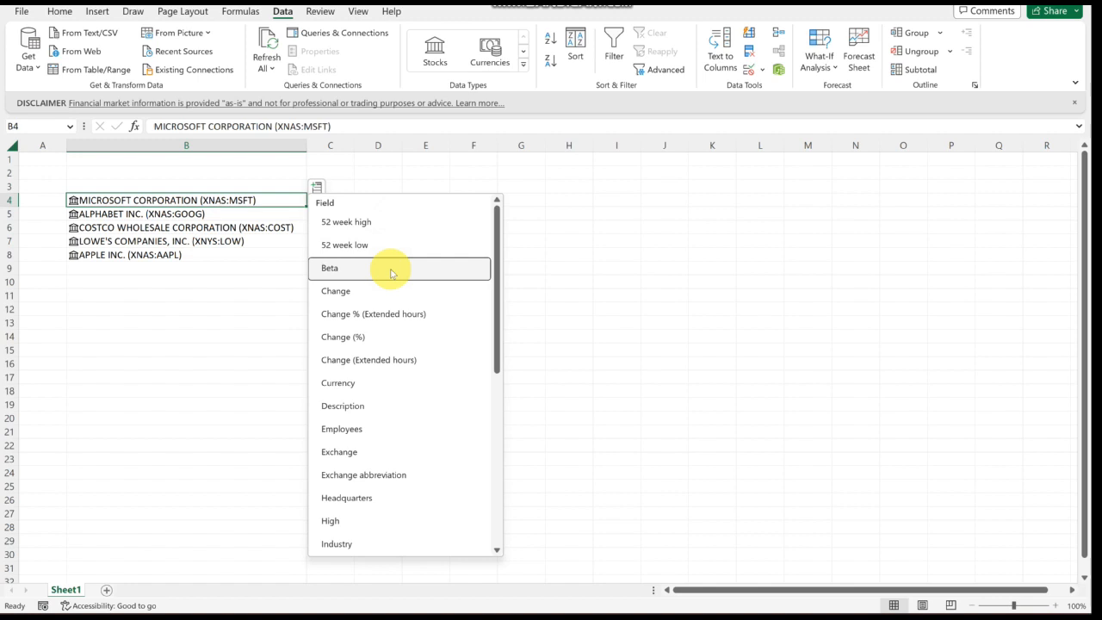
{"action": "scroll", "coordinate": [401, 383], "scroll_direction": "down", "scroll_amount": 3}
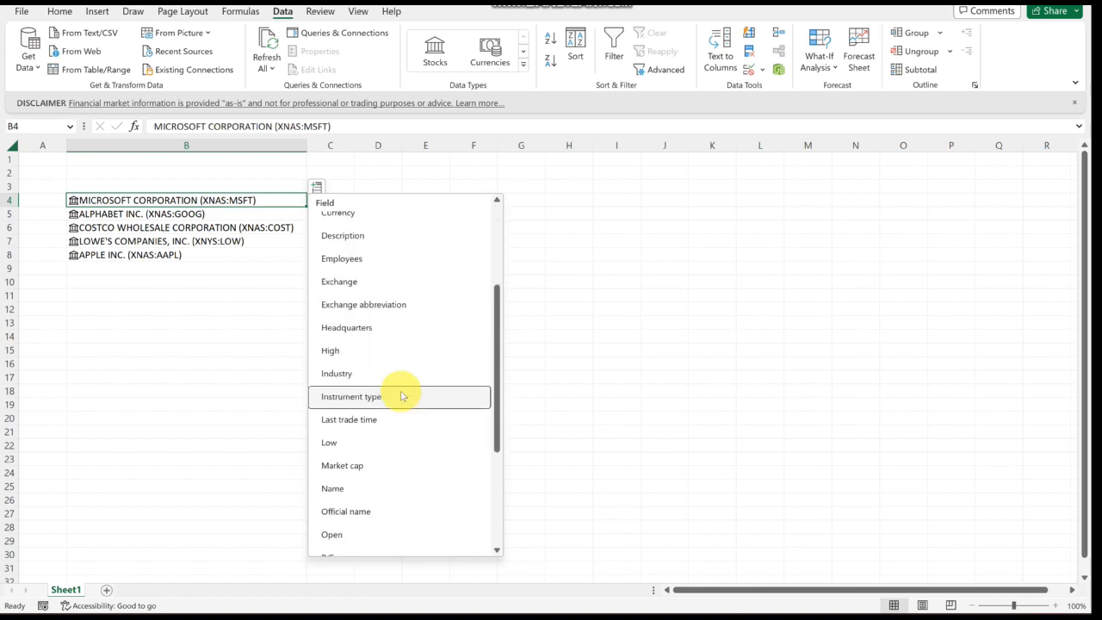
{"action": "scroll", "coordinate": [401, 396], "scroll_direction": "down", "scroll_amount": 4}
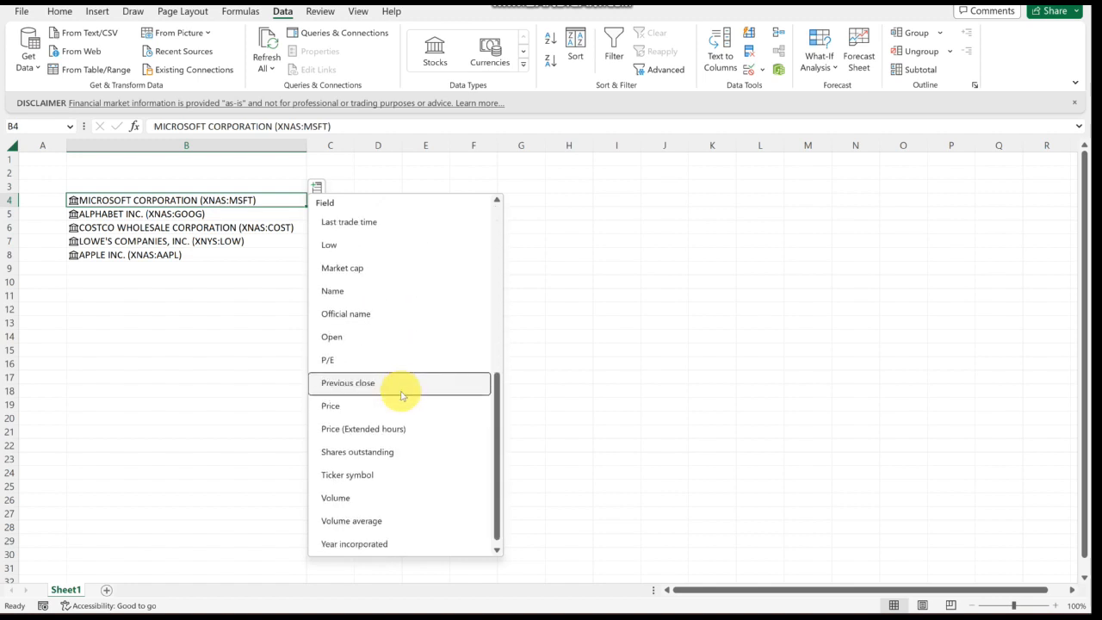
{"action": "left_click", "coordinate": [394, 474]}
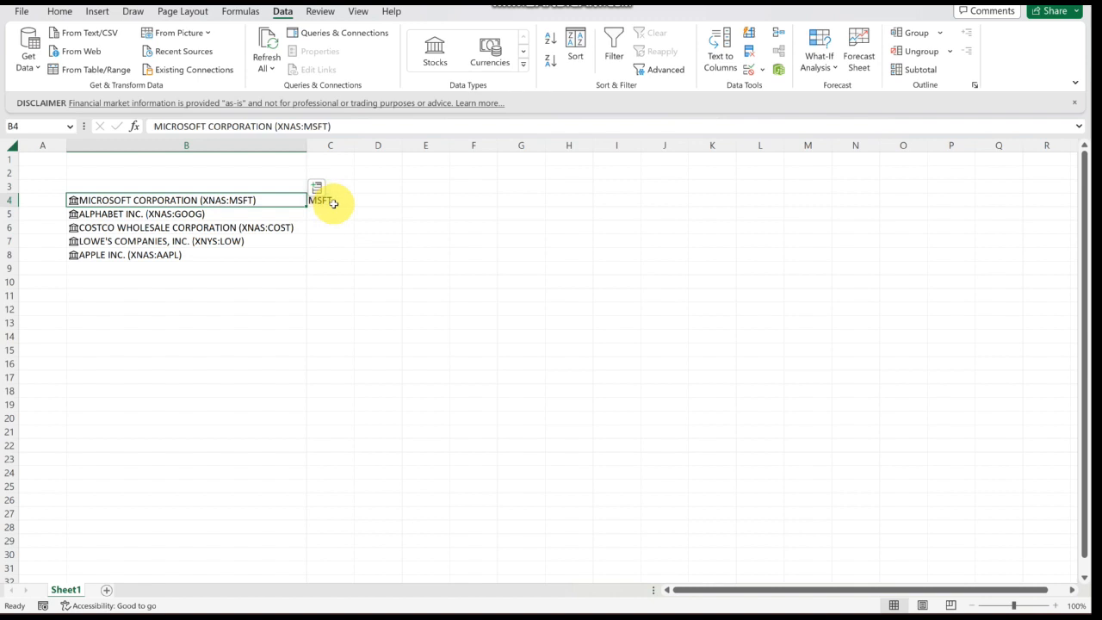
- Extract the Ticker symbol field for the stocks in B5:B8 into column C
{"action": "left_click", "coordinate": [283, 214]}
{"action": "left_click_drag", "start_coordinate": [284, 226], "coordinate": [278, 253]}
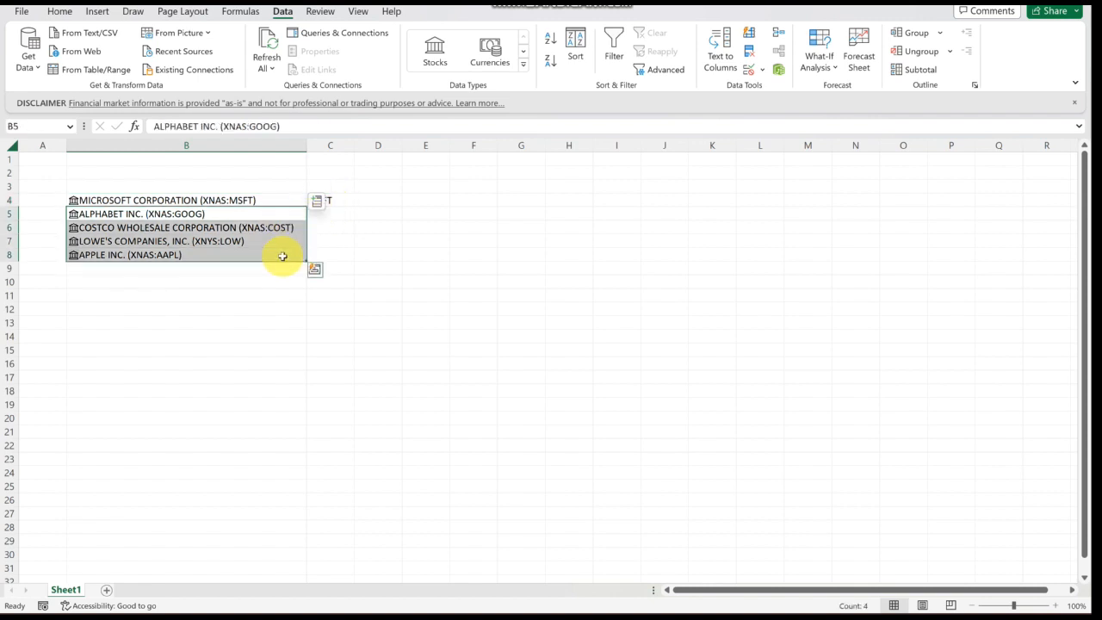
{"action": "left_click", "coordinate": [318, 202]}
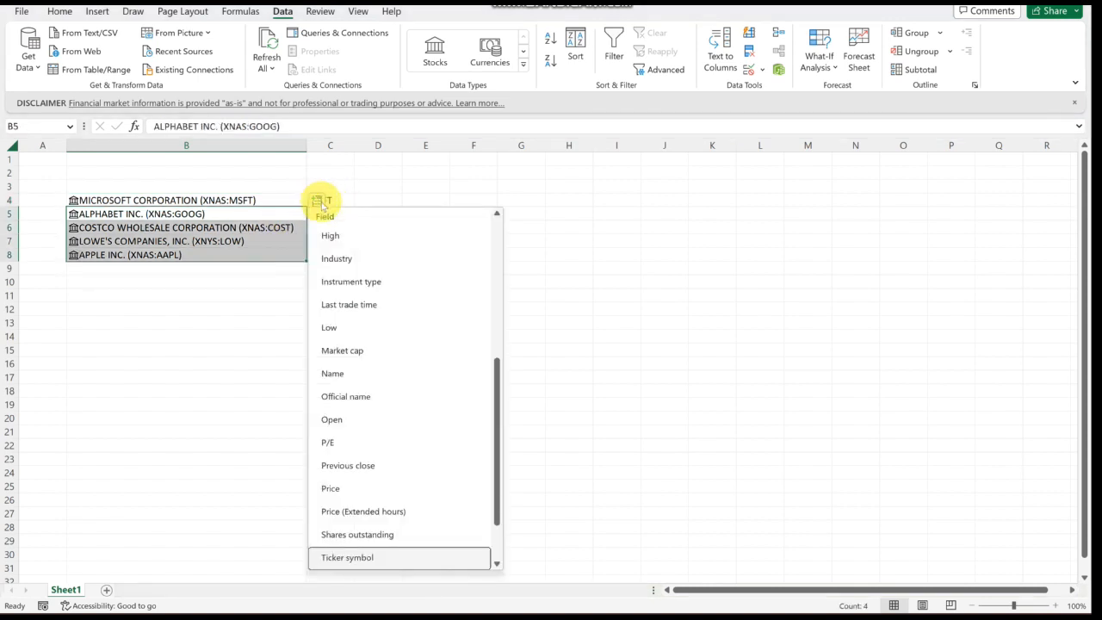
{"action": "scroll", "coordinate": [387, 430], "scroll_direction": "down", "scroll_amount": 1}
{"action": "left_click", "coordinate": [367, 488]}
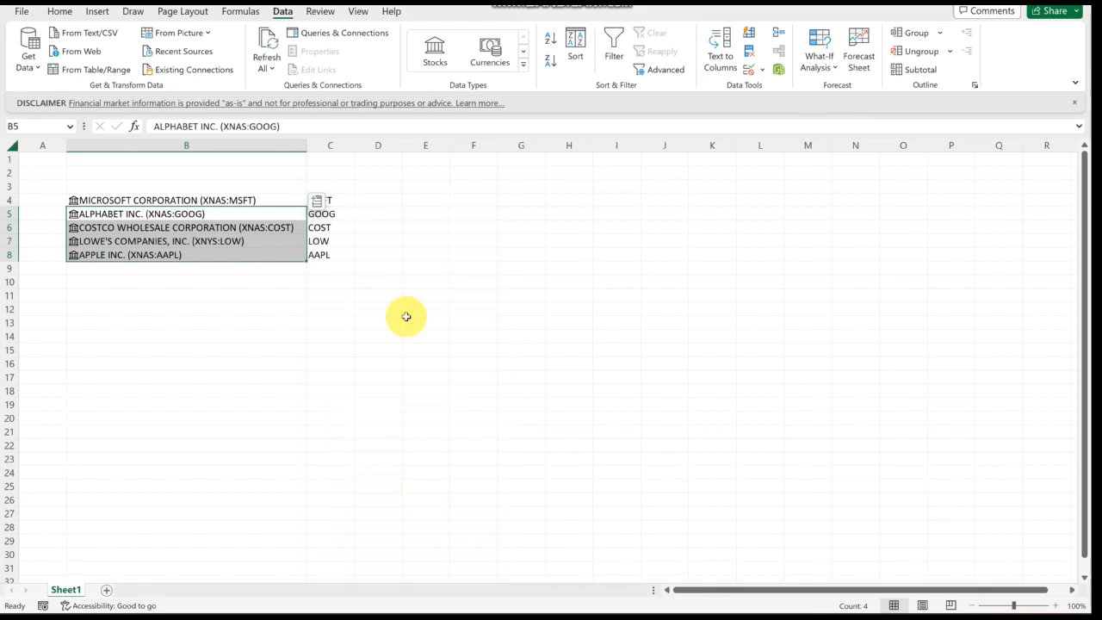
{"action": "left_click", "coordinate": [391, 251]}
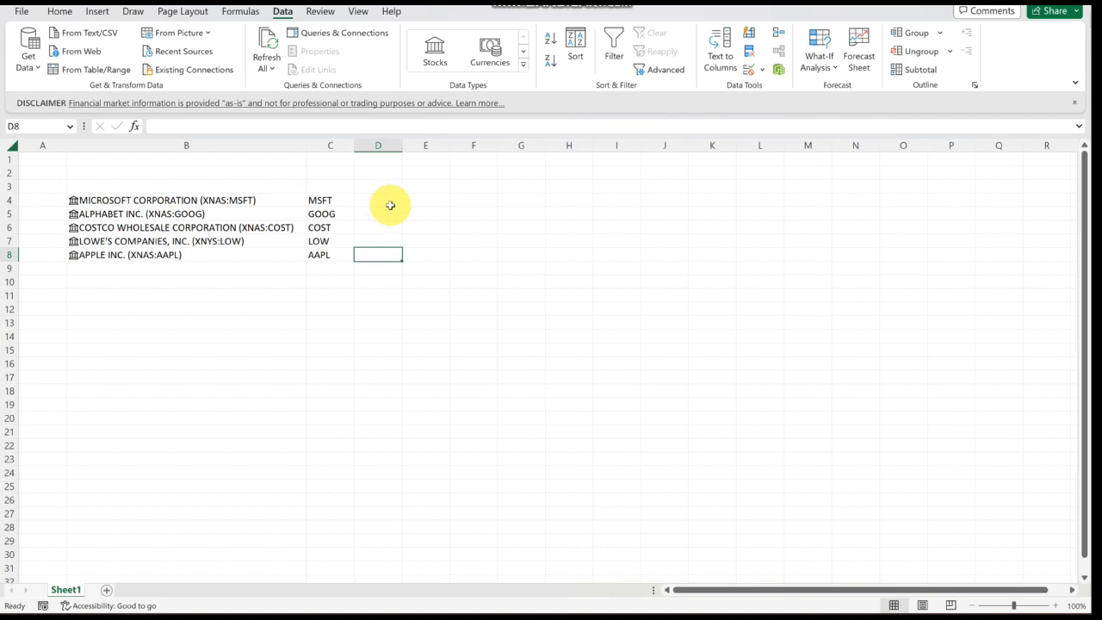
- Extract the Price field for all five stocks in B4:B8 into column D
{"action": "left_click_drag", "start_coordinate": [275, 200], "coordinate": [271, 253]}
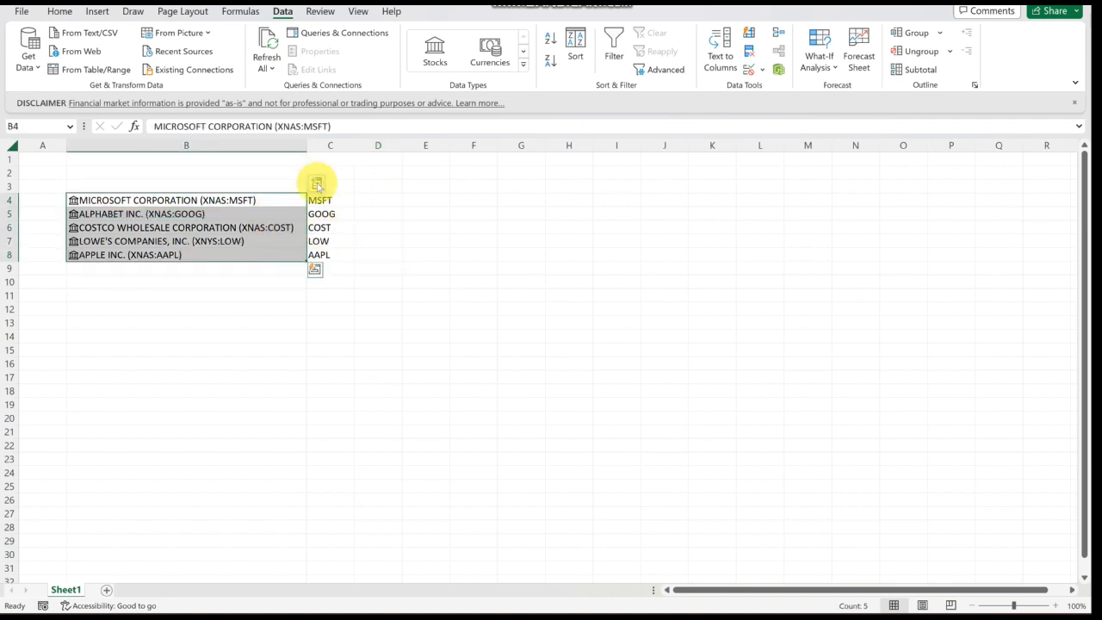
{"action": "left_click", "coordinate": [318, 183]}
{"action": "scroll", "coordinate": [461, 427], "scroll_direction": "down", "scroll_amount": 1}
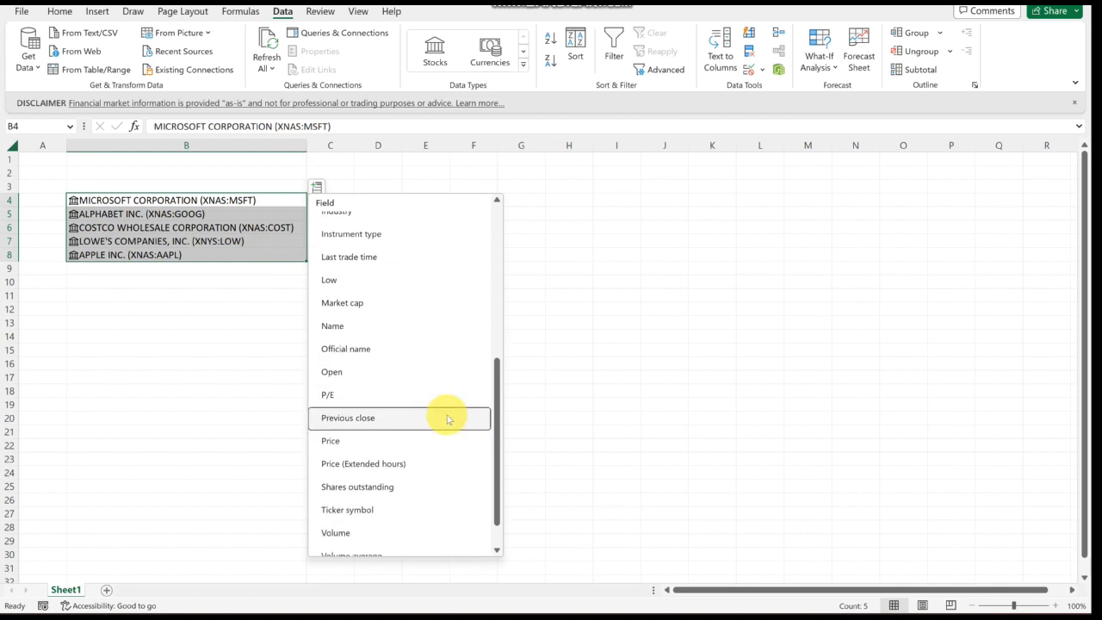
{"action": "left_click", "coordinate": [376, 442]}
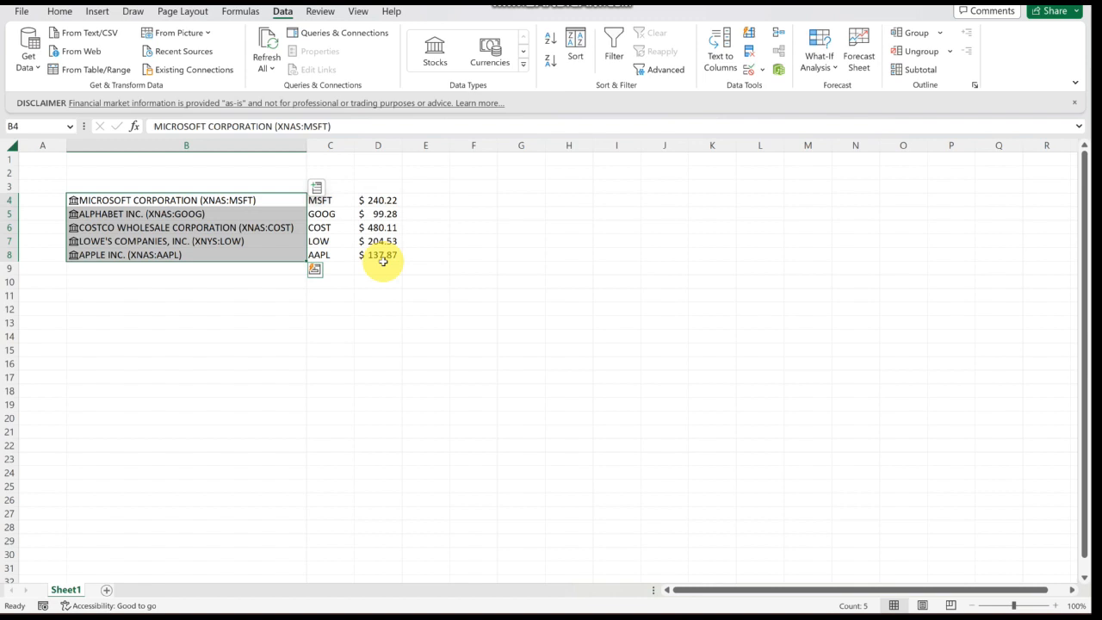
- Enter the values 200, 106, 430, 215 and 125 in cells E4 through E8
{"action": "left_click", "coordinate": [428, 200]}
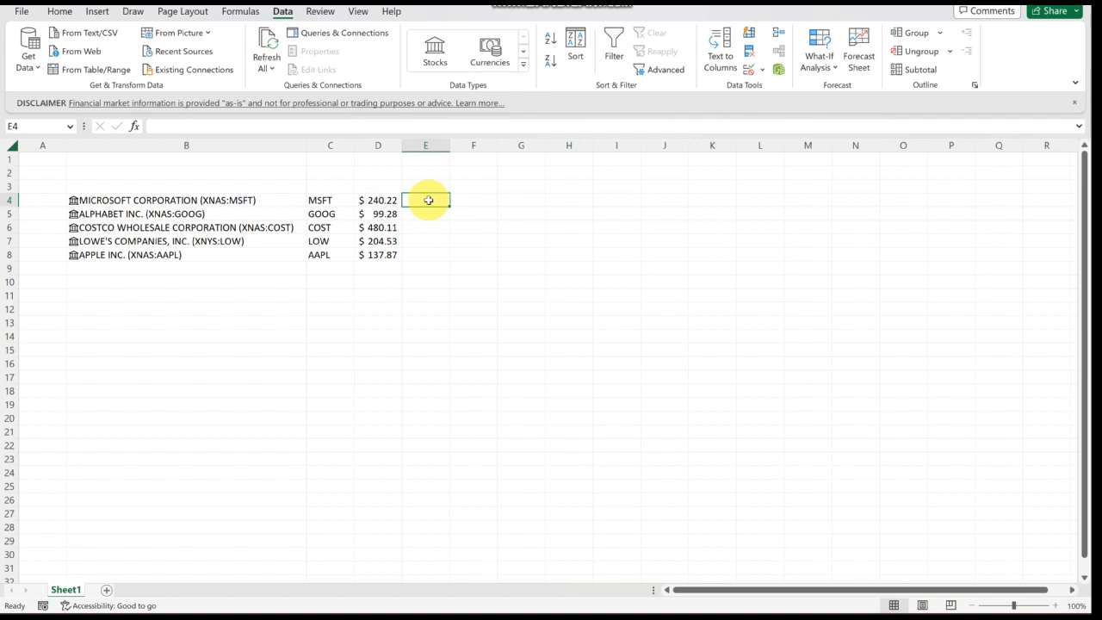
{"action": "type", "text": "200"}
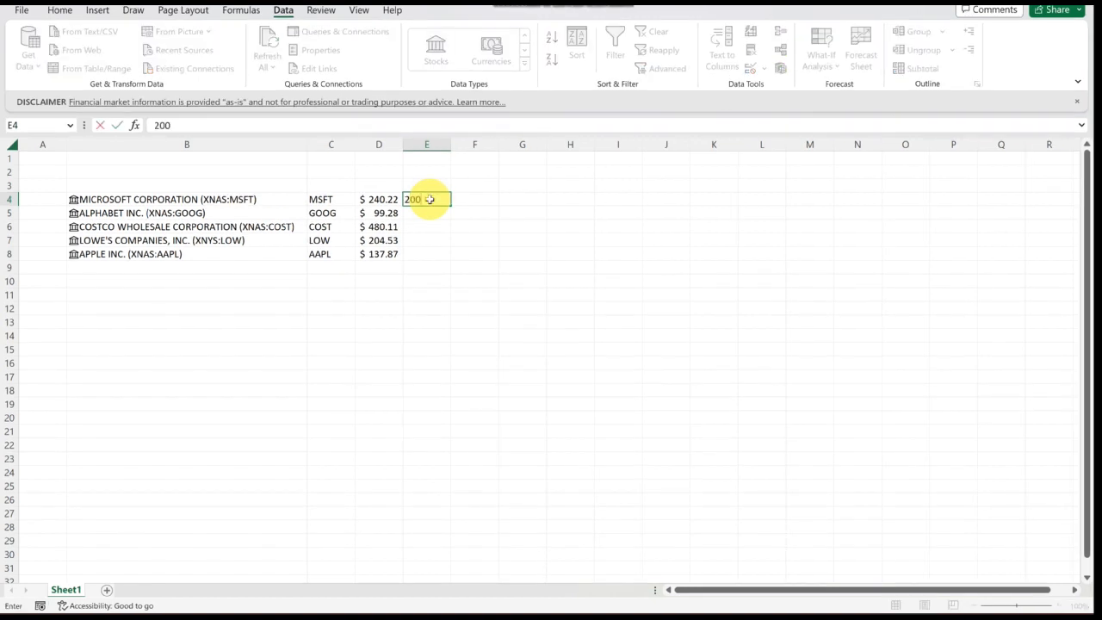
{"action": "key", "text": "Return"}
{"action": "type", "text": "1"}
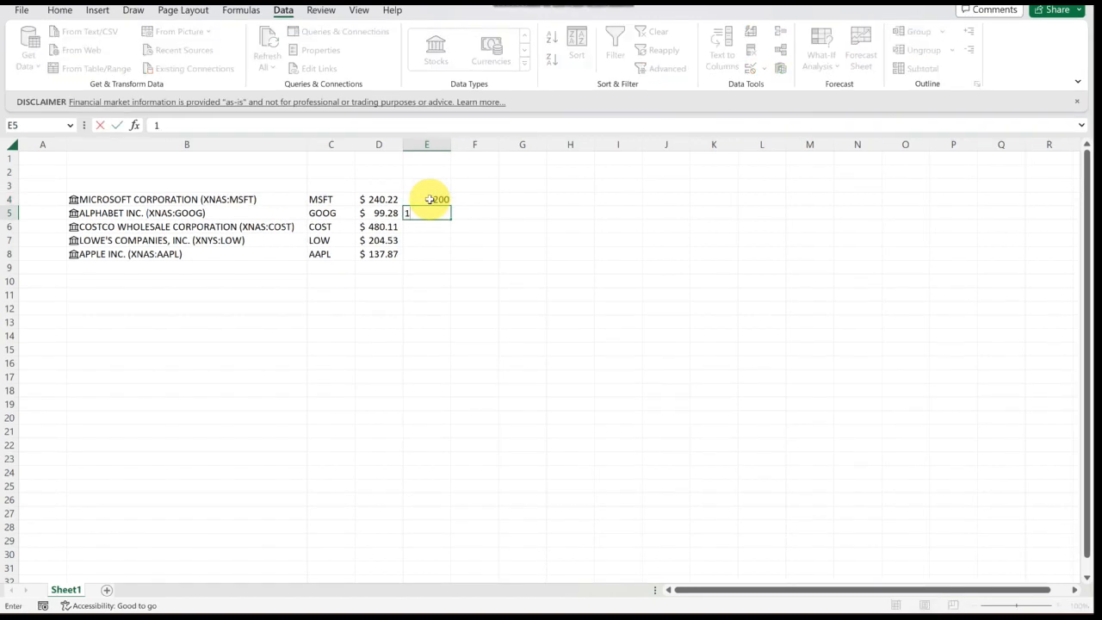
{"action": "type", "text": "06"}
{"action": "key", "text": "Return"}
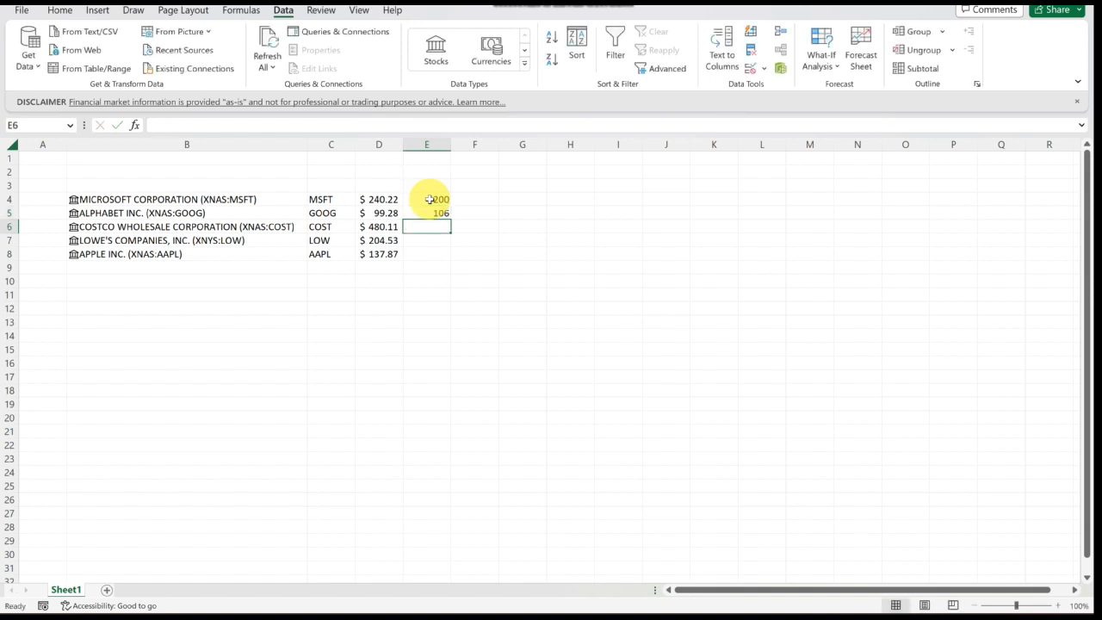
{"action": "type", "text": "430"}
{"action": "key", "text": "Return"}
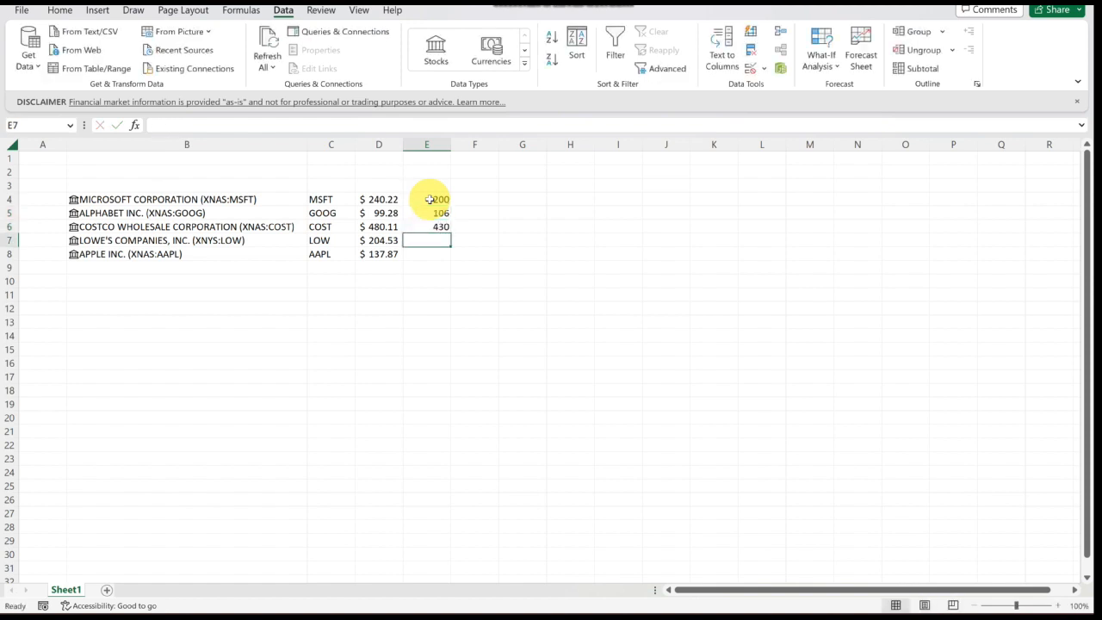
{"action": "type", "text": "215"}
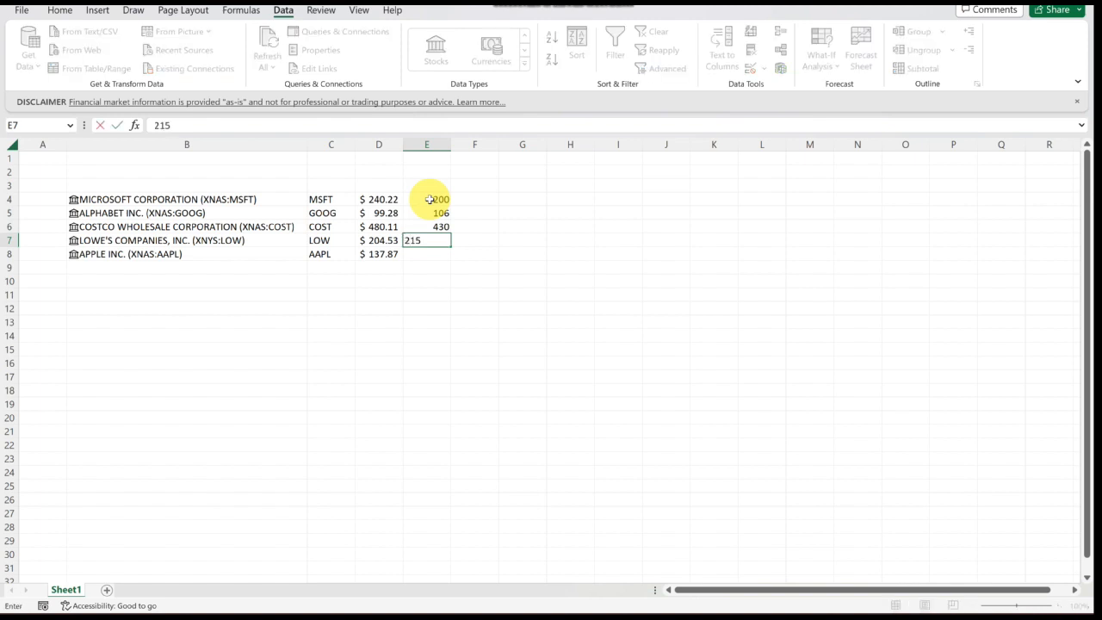
{"action": "key", "text": "Return"}
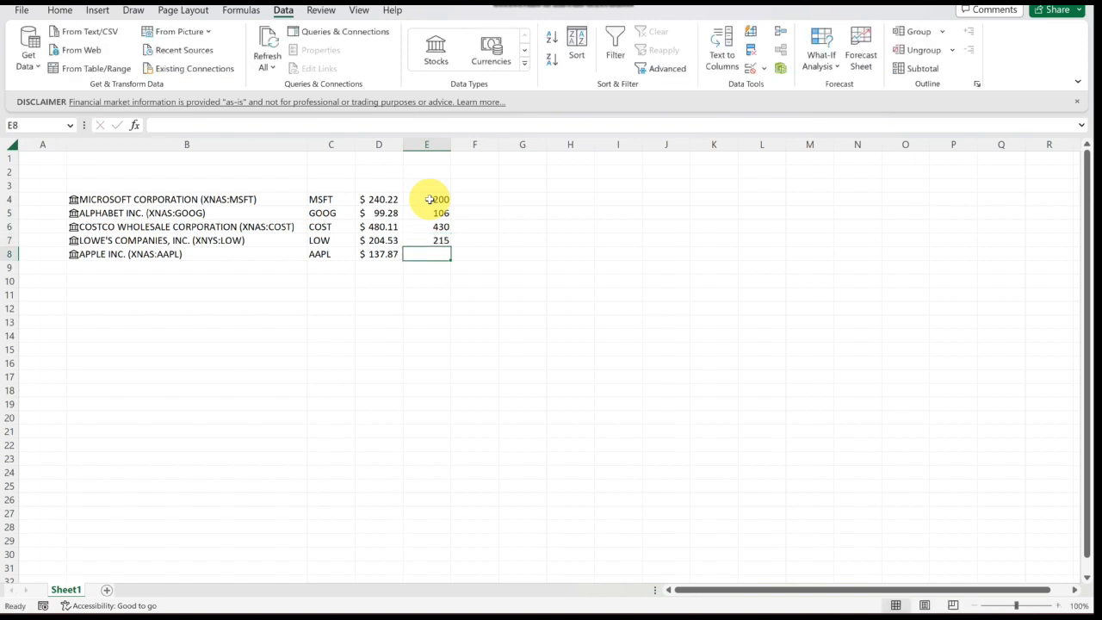
{"action": "type", "text": "125"}
{"action": "key", "text": "Return"}
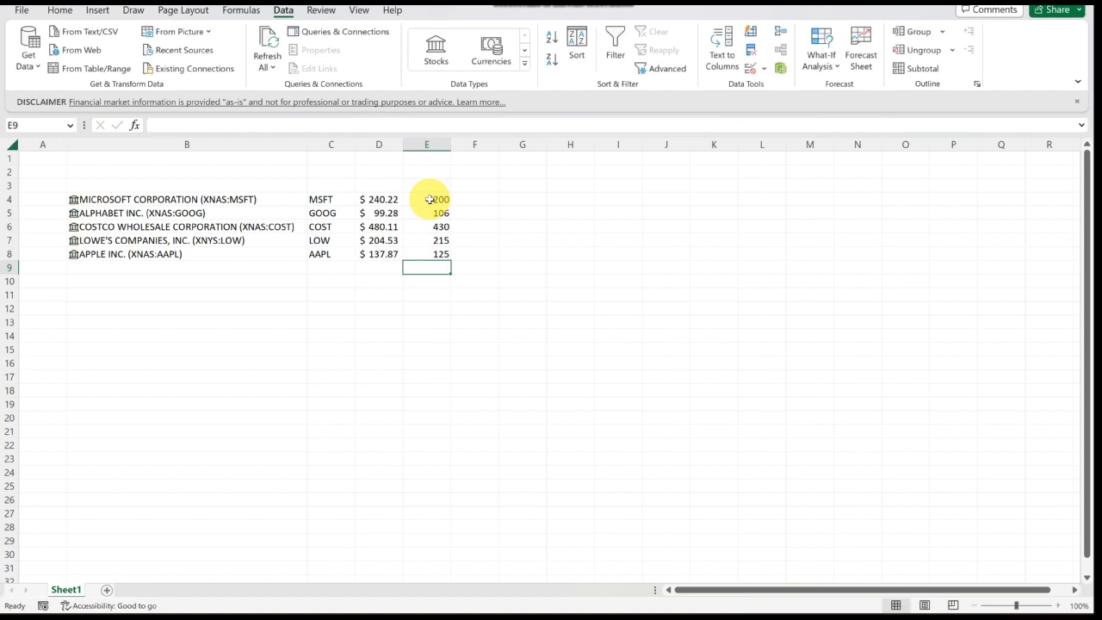
- Apply the Accounting number format with $ English (United States) to E4:E8
{"action": "key", "text": "Up"}
{"action": "key", "text": "shift+Up"}
{"action": "key", "text": "shift+Up"}
{"action": "key", "text": "shift+Up"}
{"action": "key", "text": "shift+Up"}
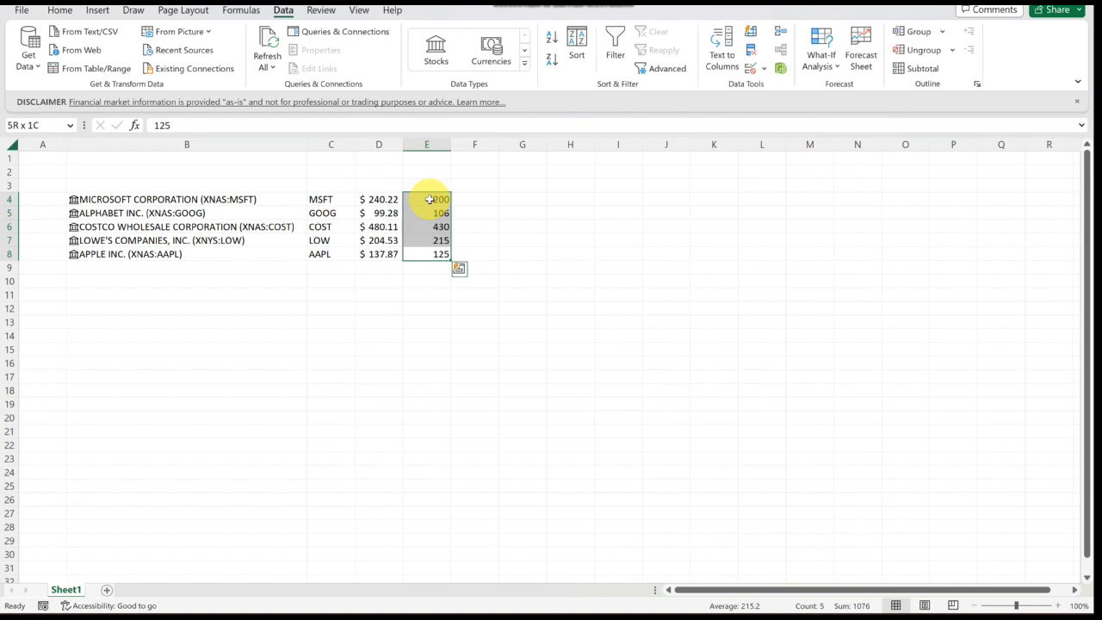
{"action": "key", "text": "alt"}
{"action": "key", "text": "h"}
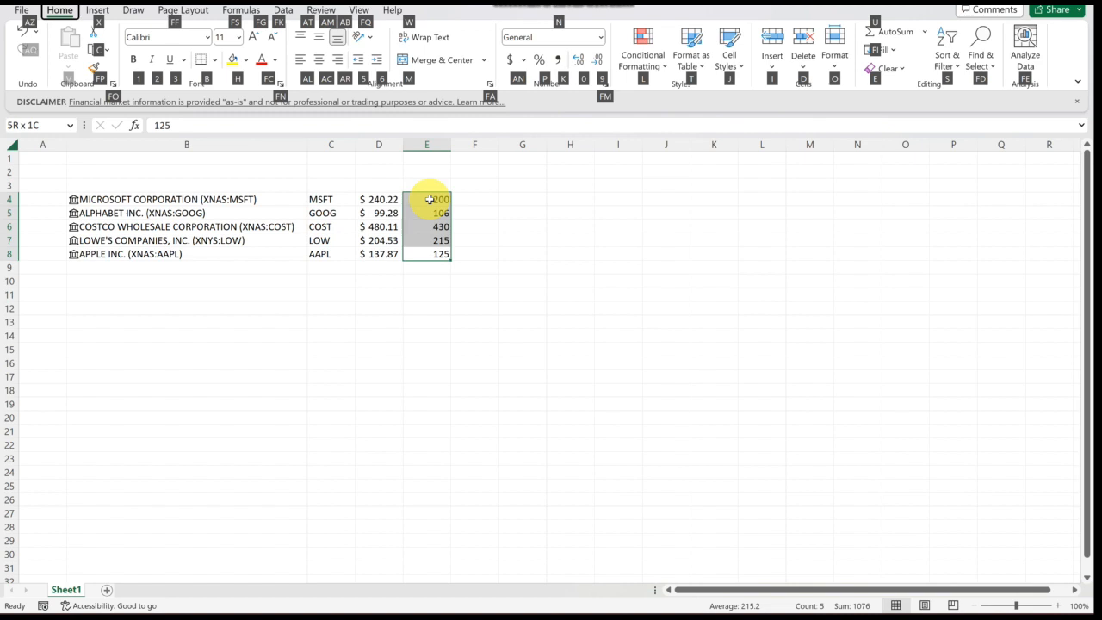
{"action": "key", "text": "a"}
{"action": "key", "text": "n"}
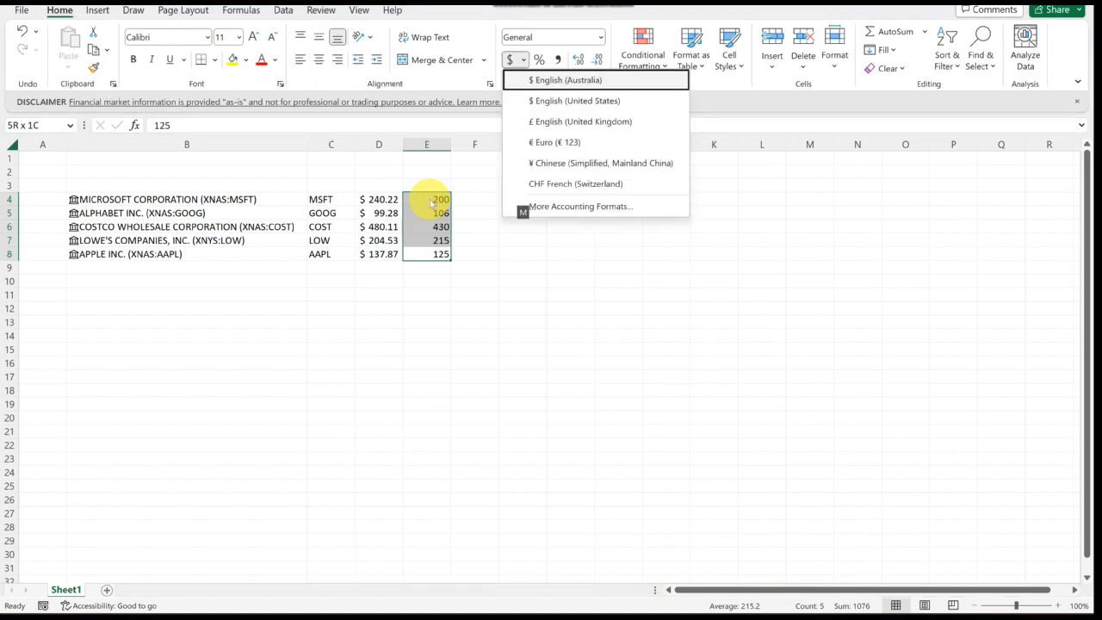
{"action": "key", "text": "Down"}
{"action": "key", "text": "Return"}
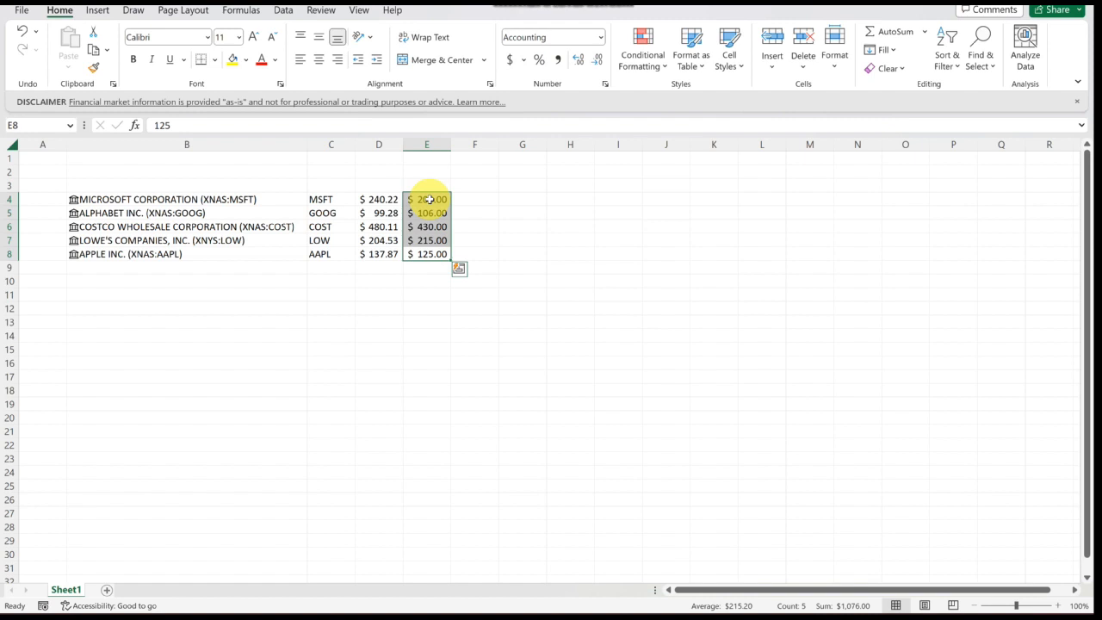
- Enter the column headers Stocks in B3 and Ticker in C3
{"action": "key", "text": "Right"}
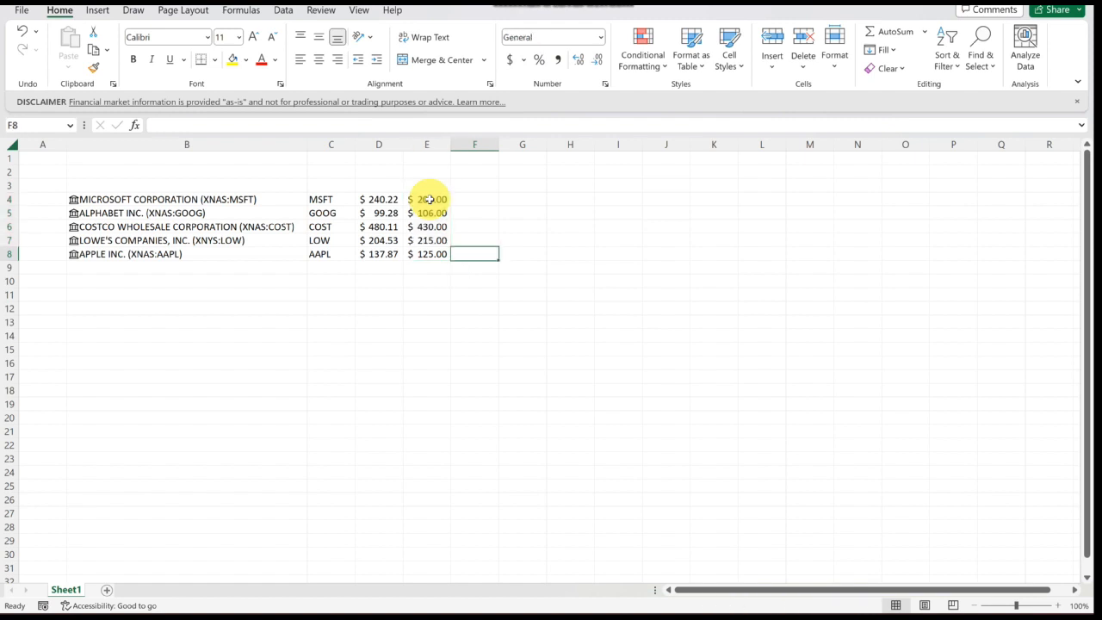
{"action": "key", "text": "Up"}
{"action": "key", "text": "Up"}
{"action": "key", "text": "Up"}
{"action": "key", "text": "Up"}
{"action": "key", "text": "Left"}
{"action": "key", "text": "Left"}
{"action": "key", "text": "Left"}
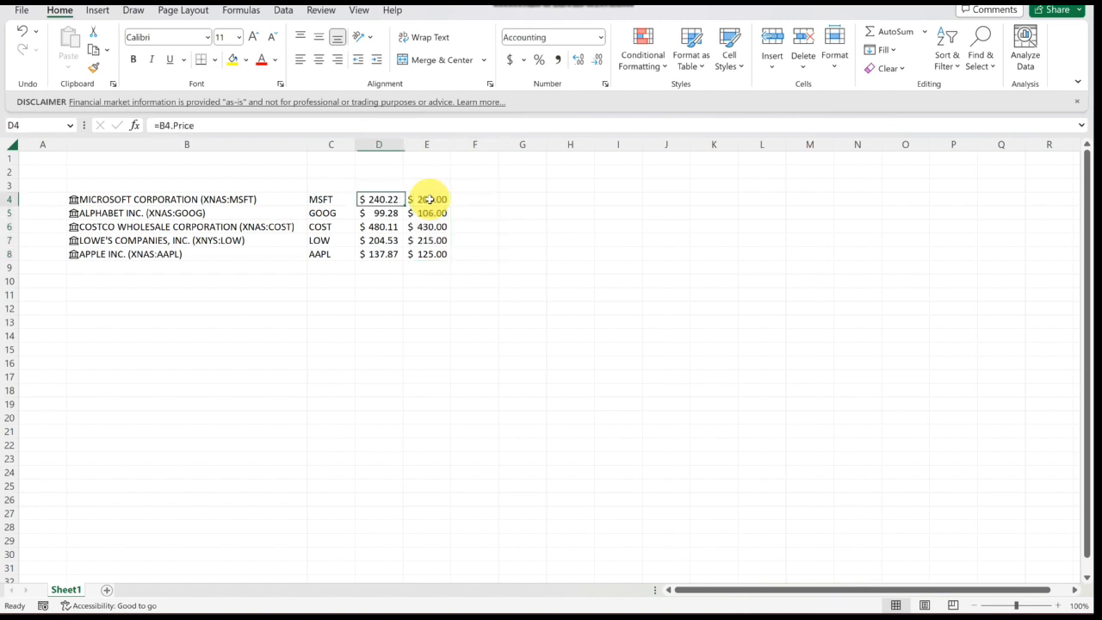
{"action": "key", "text": "Up"}
{"action": "key", "text": "Left"}
{"action": "type", "text": "Stock"}
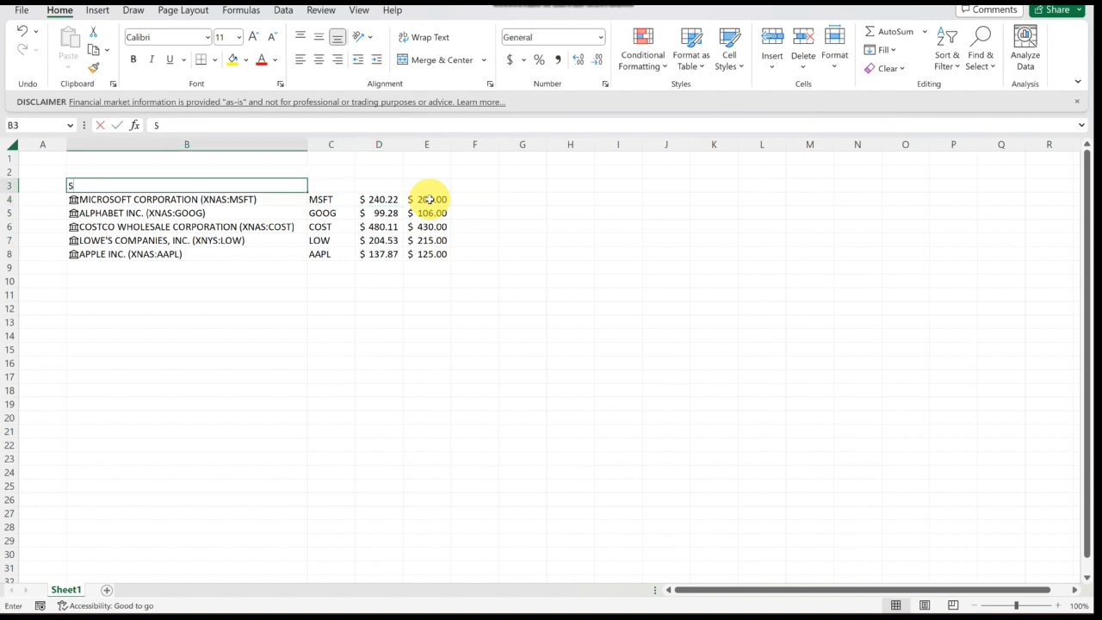
{"action": "key", "text": "Tab"}
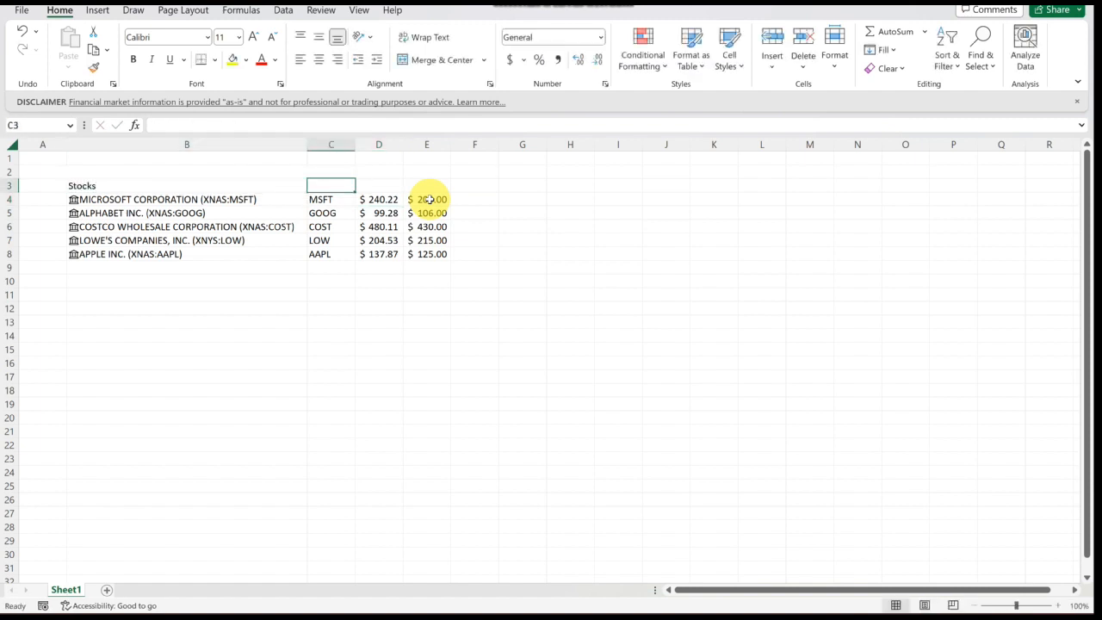
{"action": "type", "text": "Ticker"}
{"action": "key", "text": "Tab"}
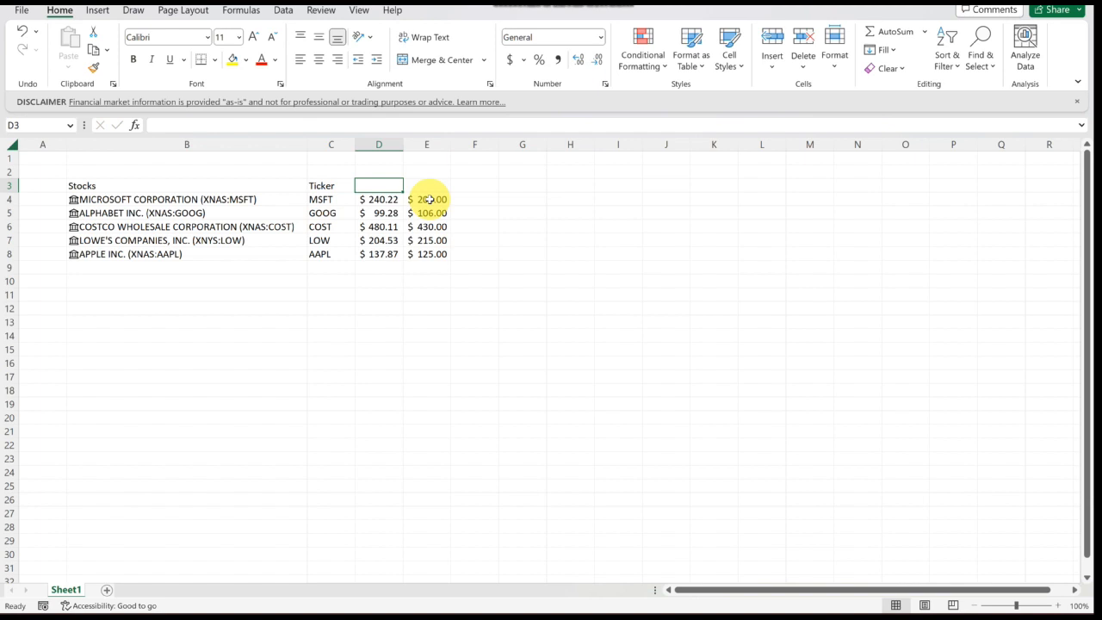
- Enter the headers Current Price, Buying Price and No. of Shares Bought in D3 through F3
{"action": "type", "text": "Current Price"}
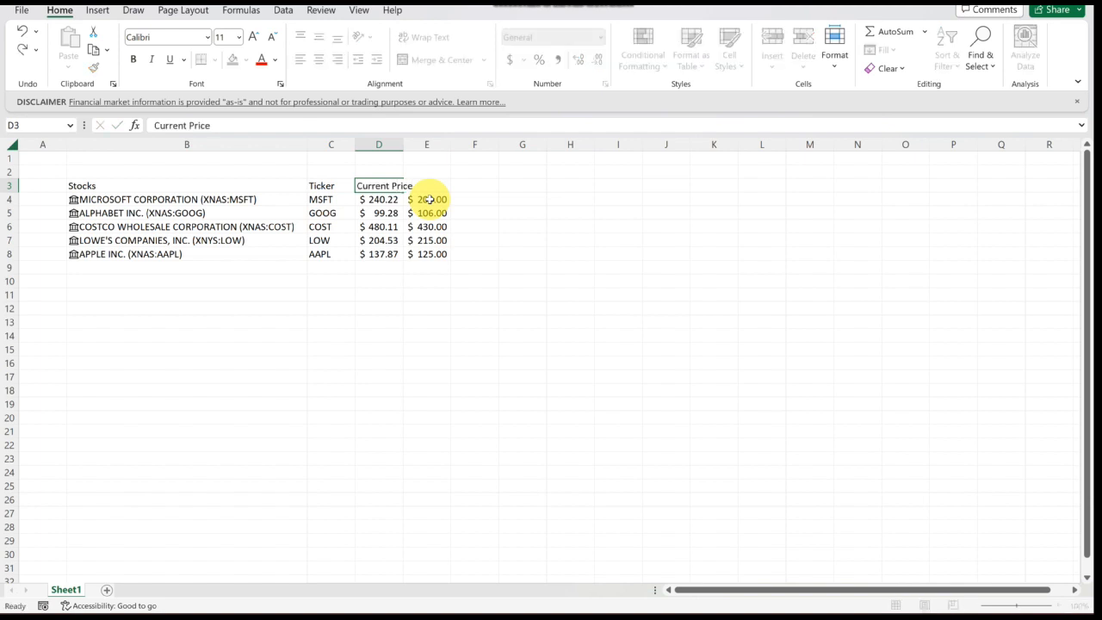
{"action": "key", "text": "Tab"}
{"action": "type", "text": "Buyin"}
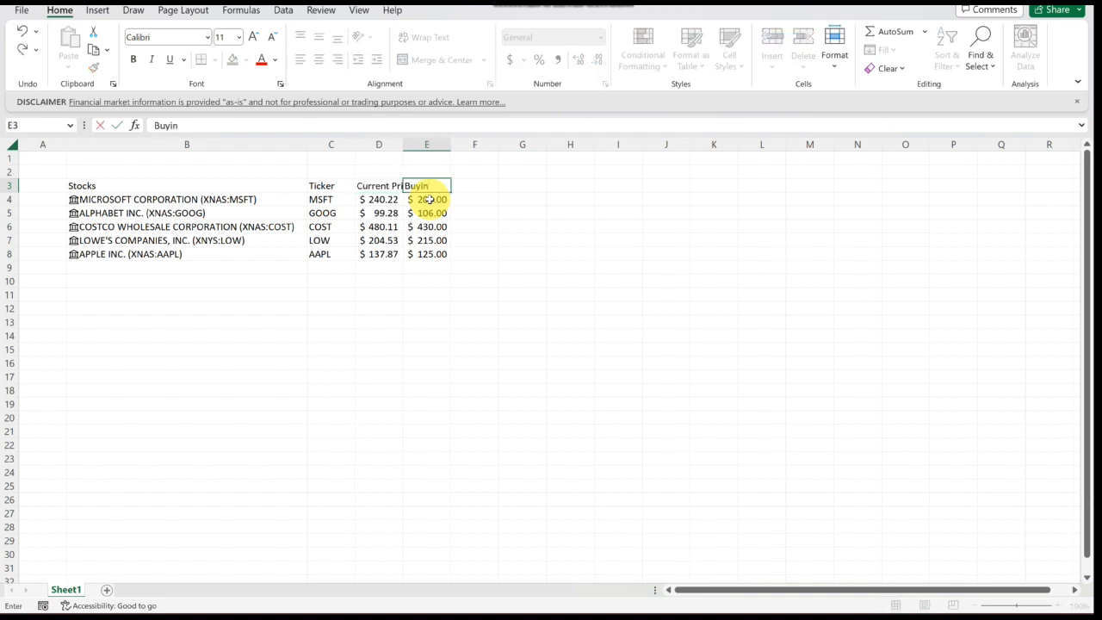
{"action": "type", "text": "g Price"}
{"action": "left_click", "coordinate": [431, 199]}
{"action": "key", "text": "Tab"}
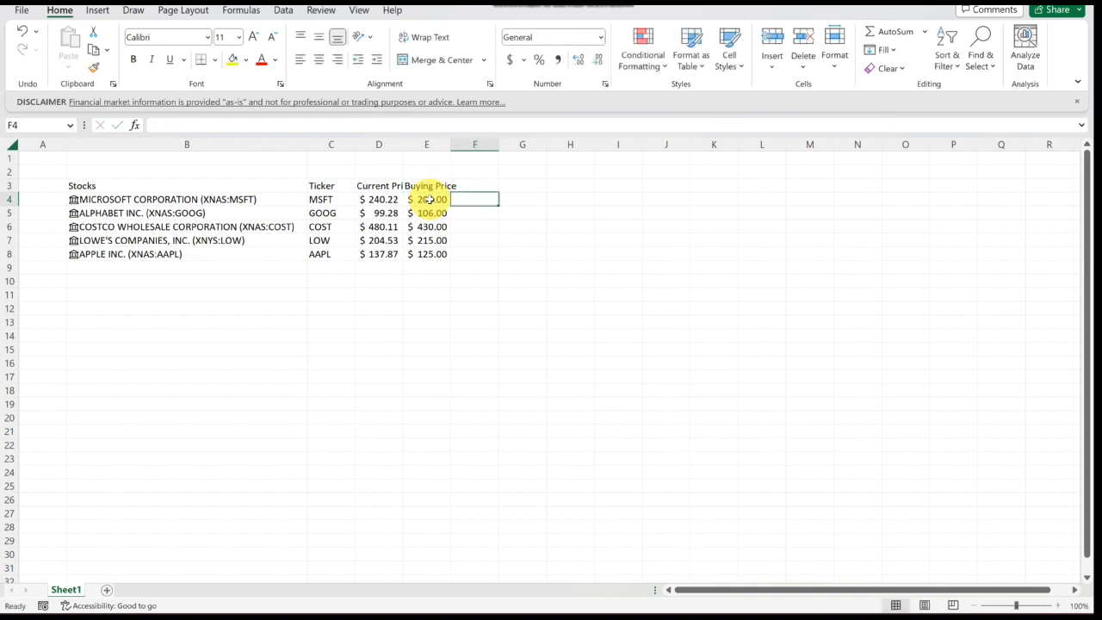
{"action": "key", "text": "Up"}
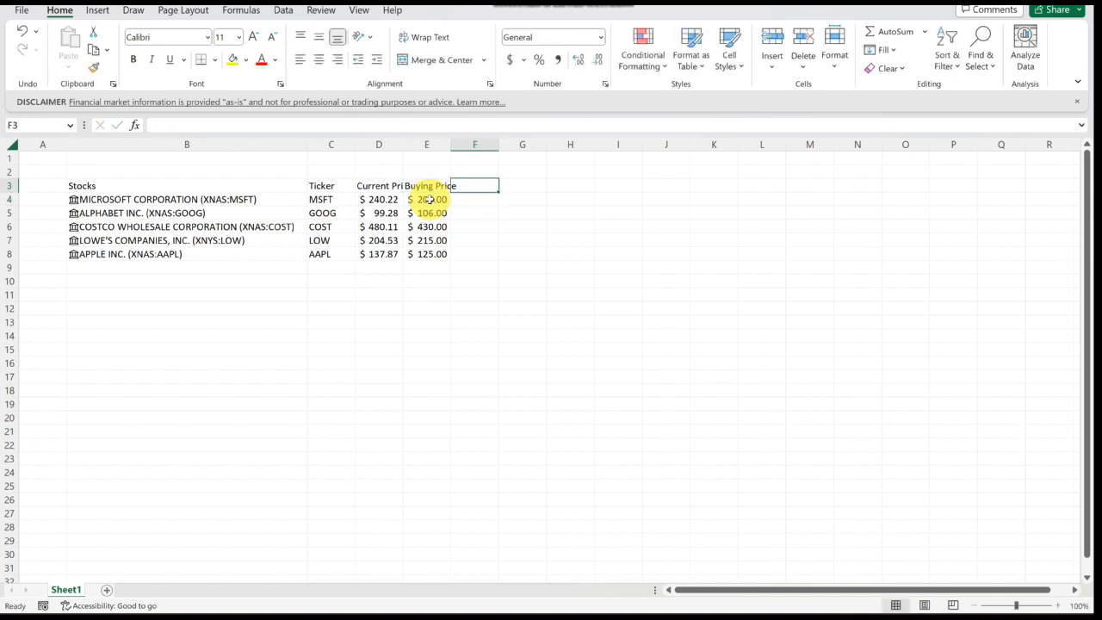
{"action": "type", "text": "No. of S"}
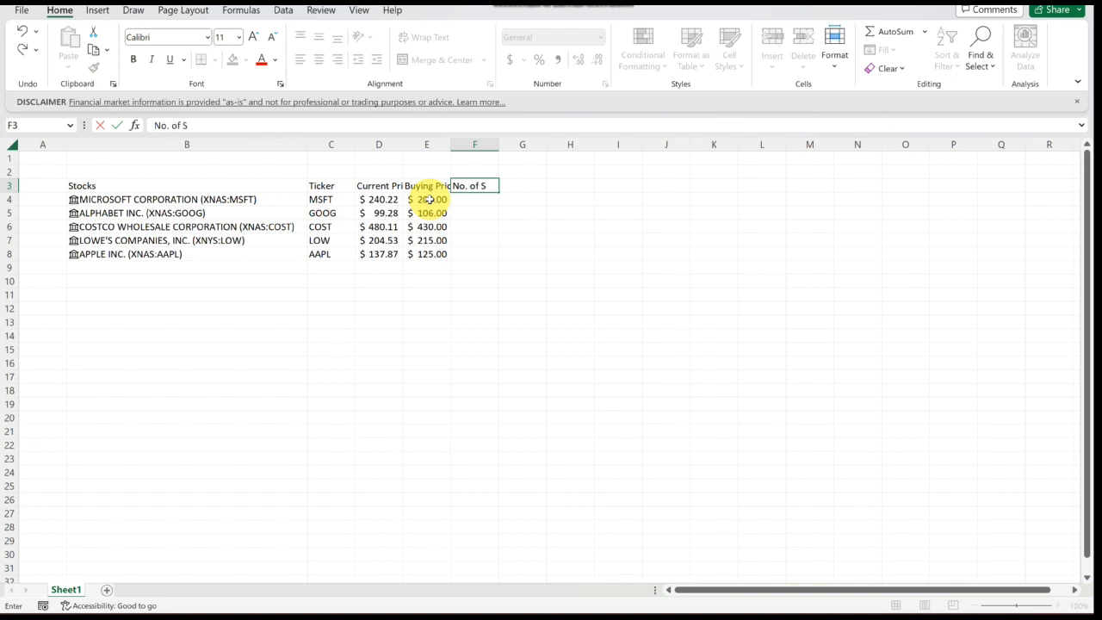
{"action": "type", "text": "hares Bought"}
{"action": "key", "text": "Tab"}
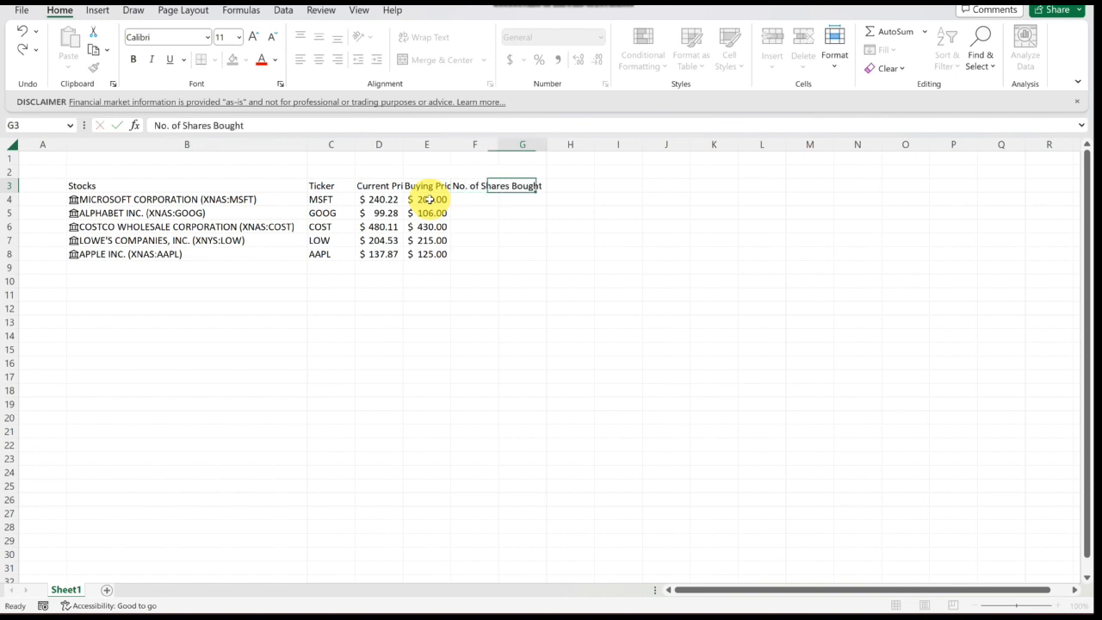
- Enter the headers Buying Date, Portfolio Cost, Portfolio Value and %Portfoli in G3 through J3
{"action": "type", "text": "Buying Date"}
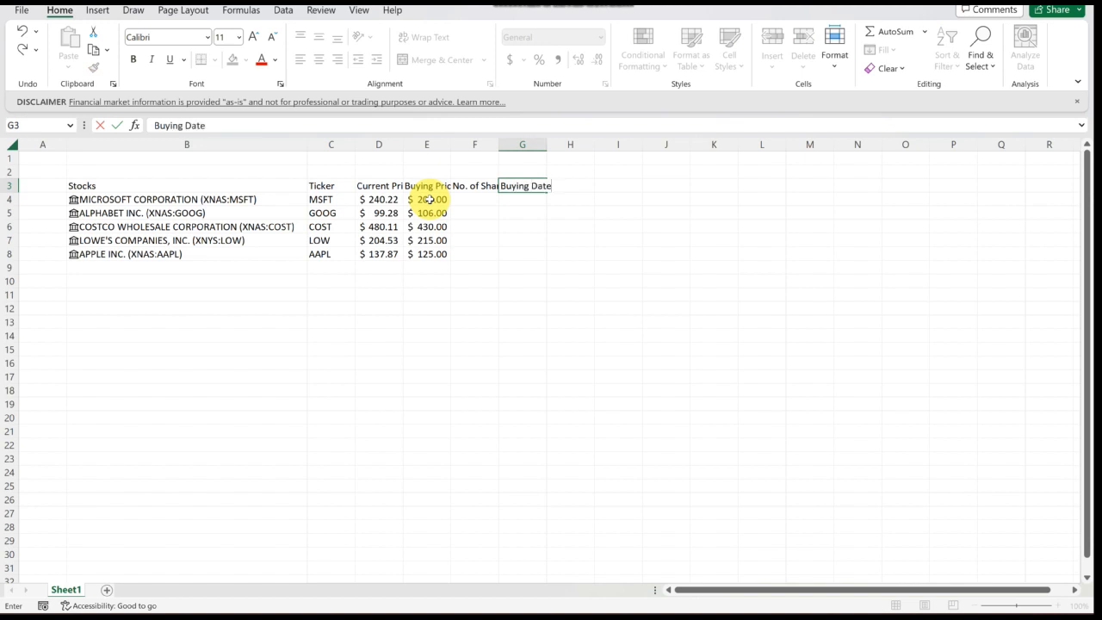
{"action": "key", "text": "Tab"}
{"action": "type", "text": "Po"}
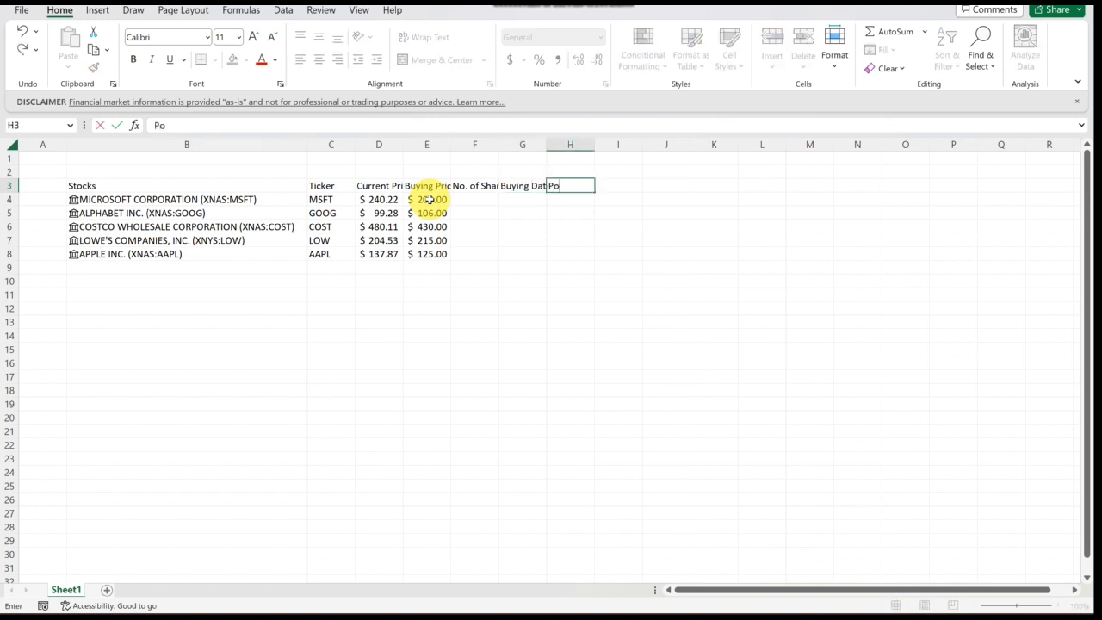
{"action": "type", "text": "rtfolio Cost"}
{"action": "key", "text": "Tab"}
{"action": "type", "text": "P"}
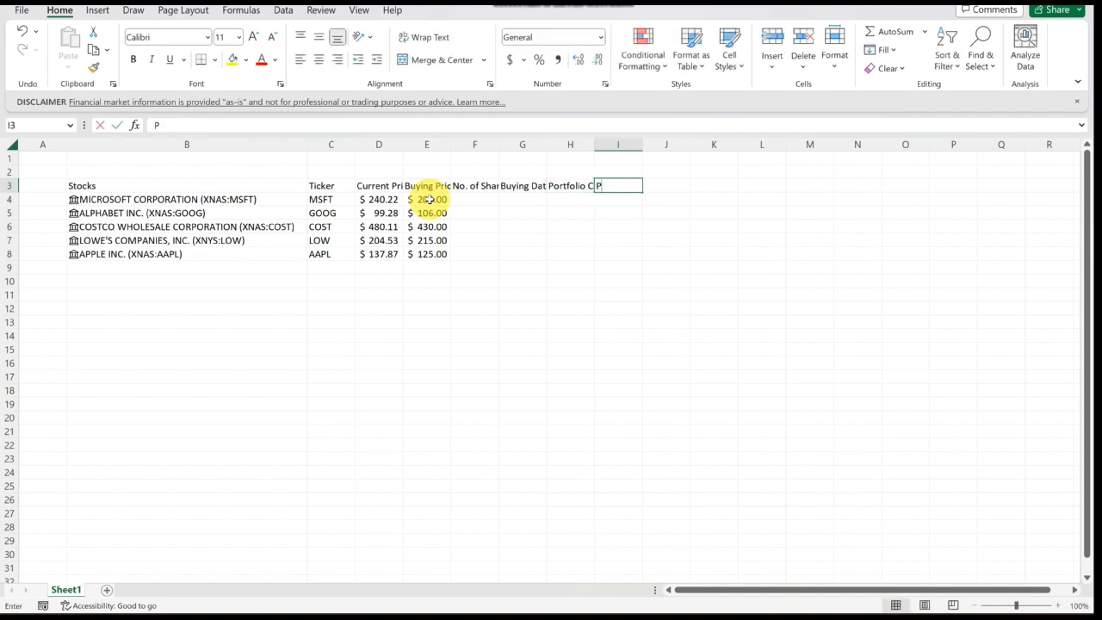
{"action": "type", "text": "ortfolio"}
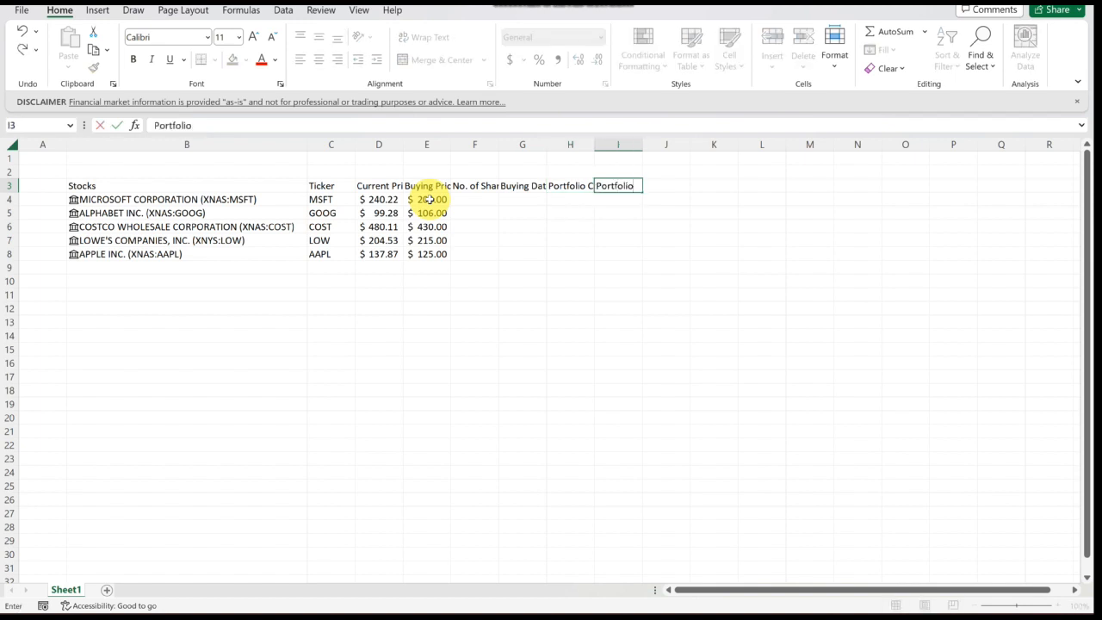
{"action": "type", "text": " Valu"}
{"action": "key", "text": "BackSpace"}
{"action": "type", "text": "lue"}
{"action": "key", "text": "Tab"}
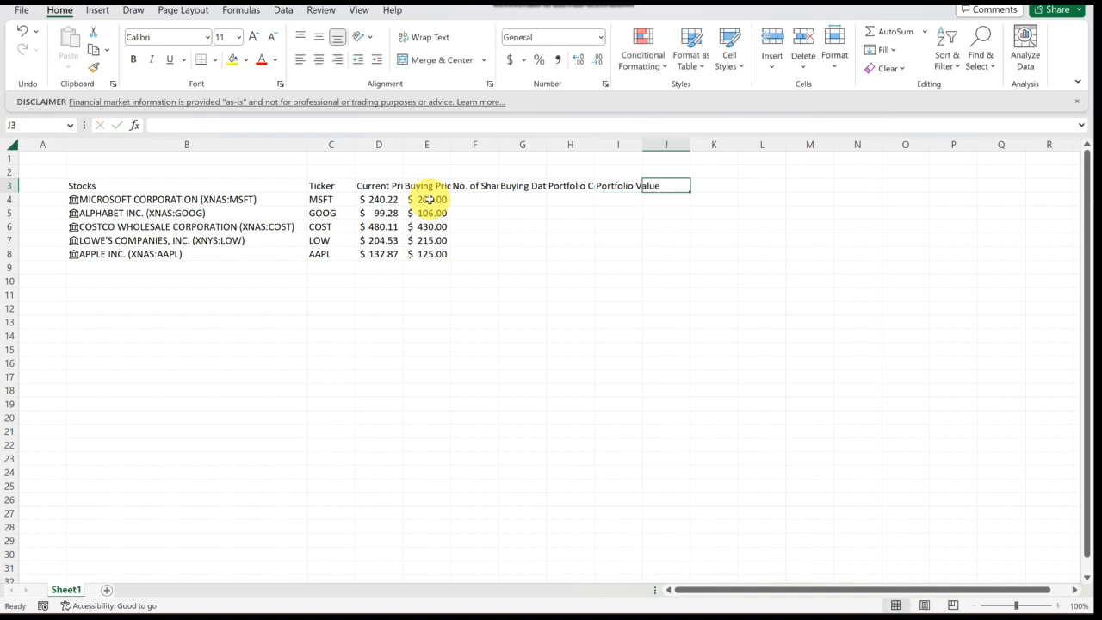
{"action": "type", "text": "%Po"}
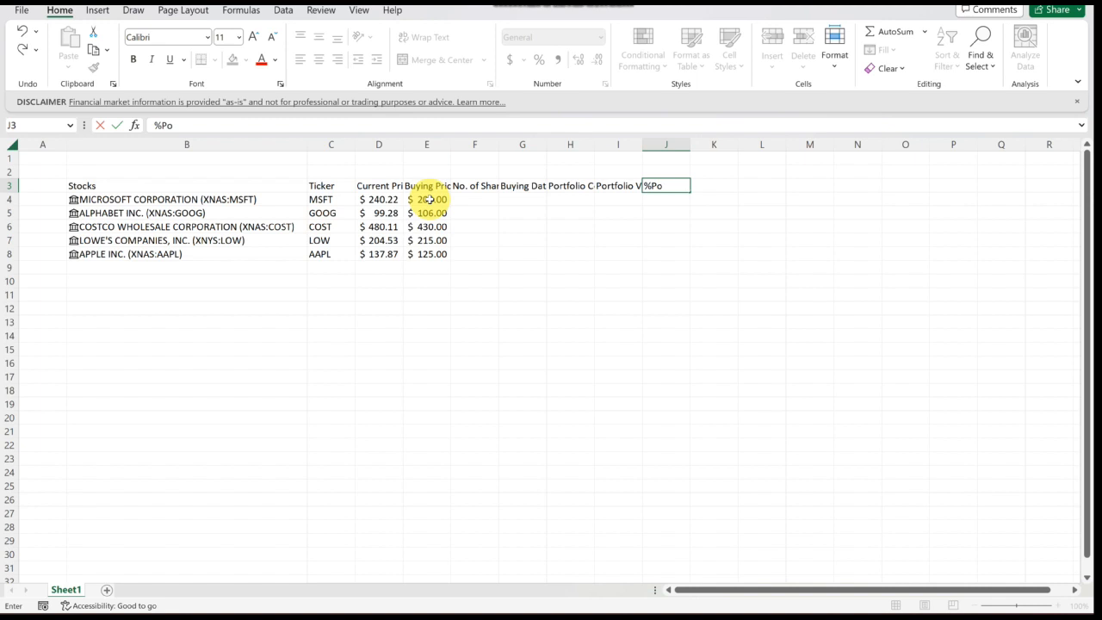
{"action": "type", "text": "rtfoli"}
{"action": "key", "text": "Return"}
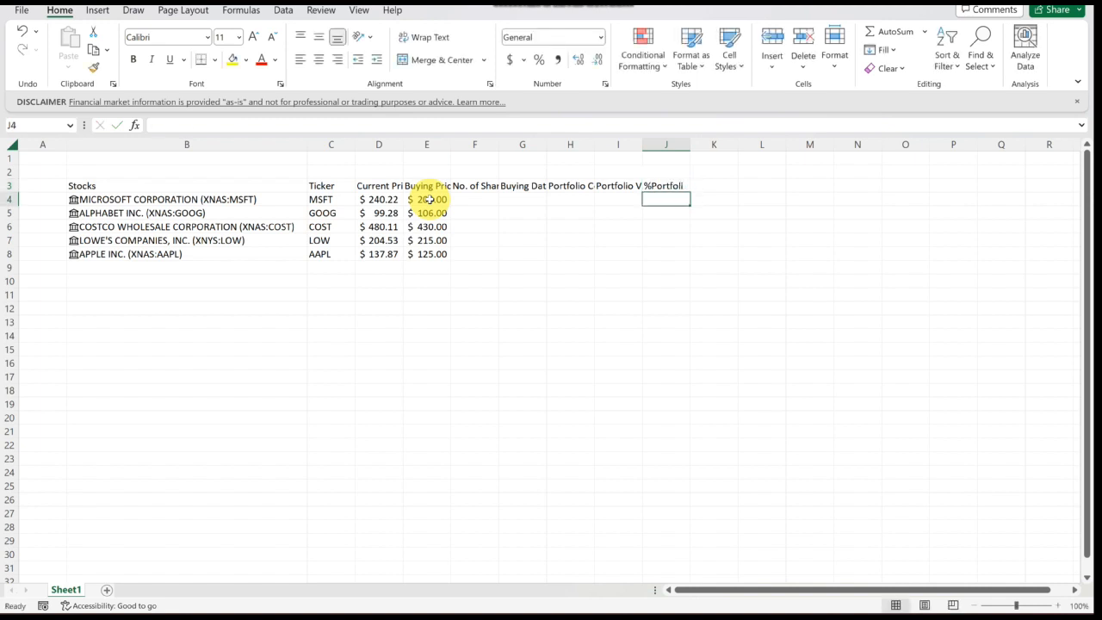
- Convert the range B3:J8 into an Excel table with headers
{"action": "left_click", "coordinate": [476, 281]}
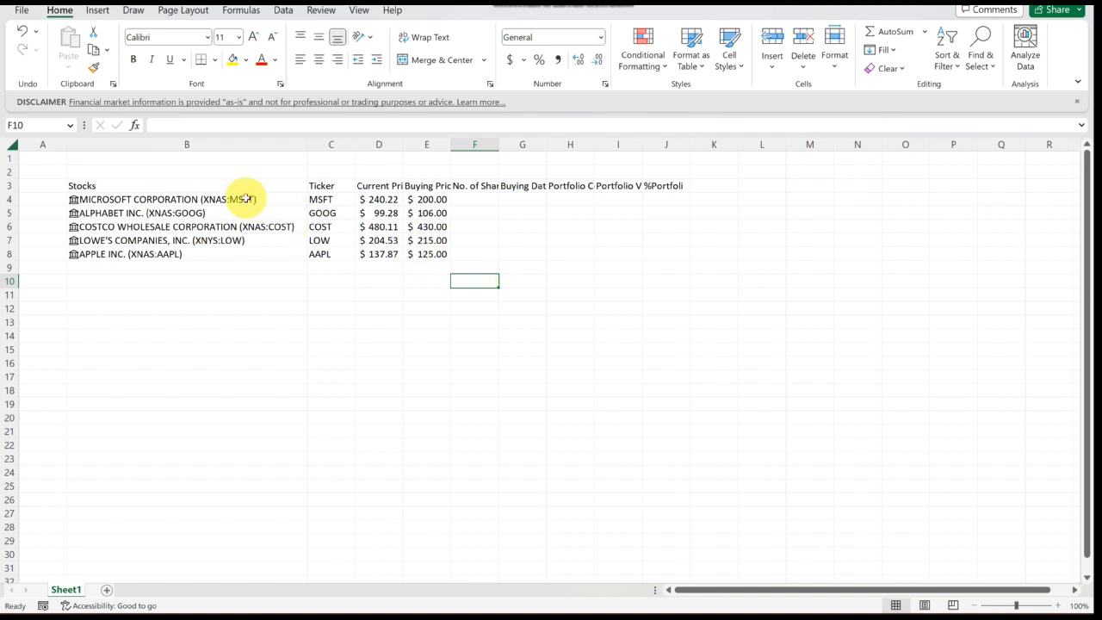
{"action": "left_click_drag", "start_coordinate": [194, 186], "coordinate": [659, 256]}
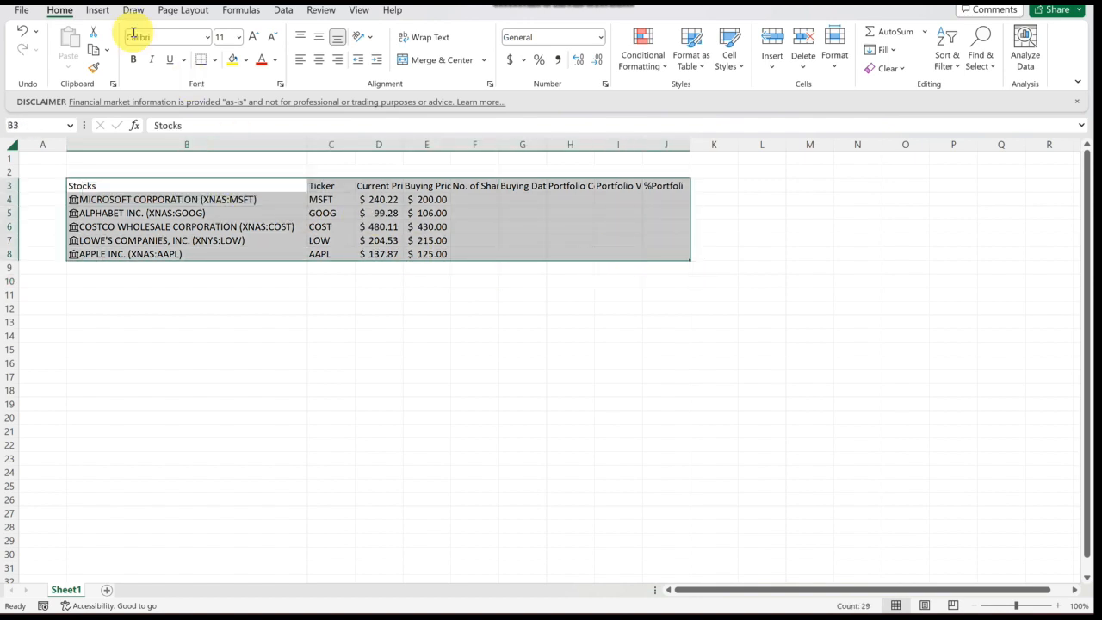
{"action": "left_click", "coordinate": [97, 10]}
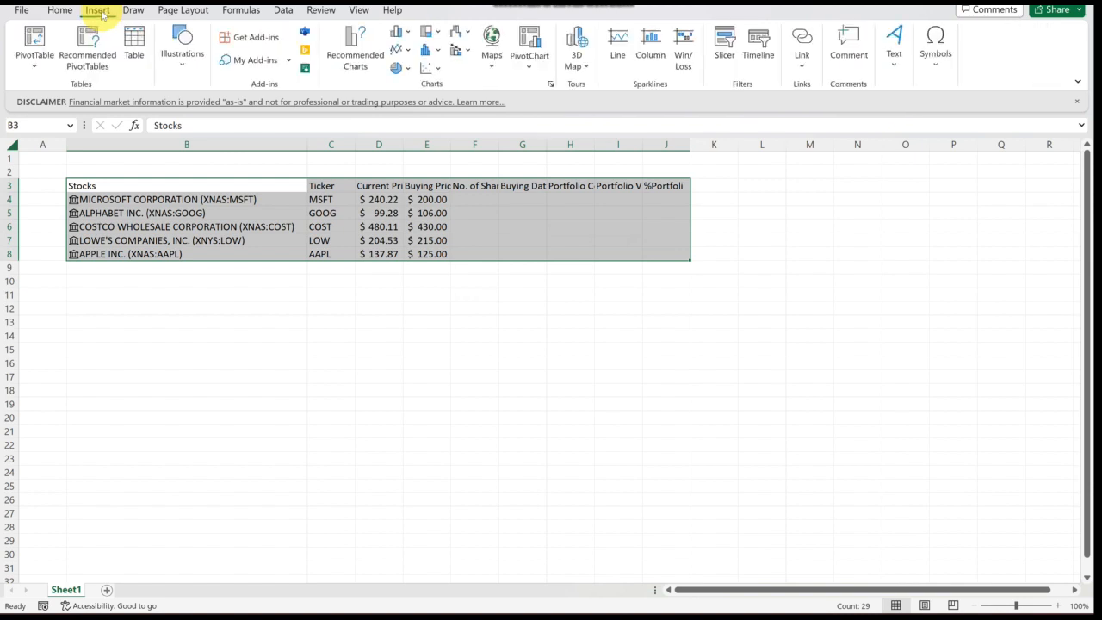
{"action": "left_click", "coordinate": [136, 68]}
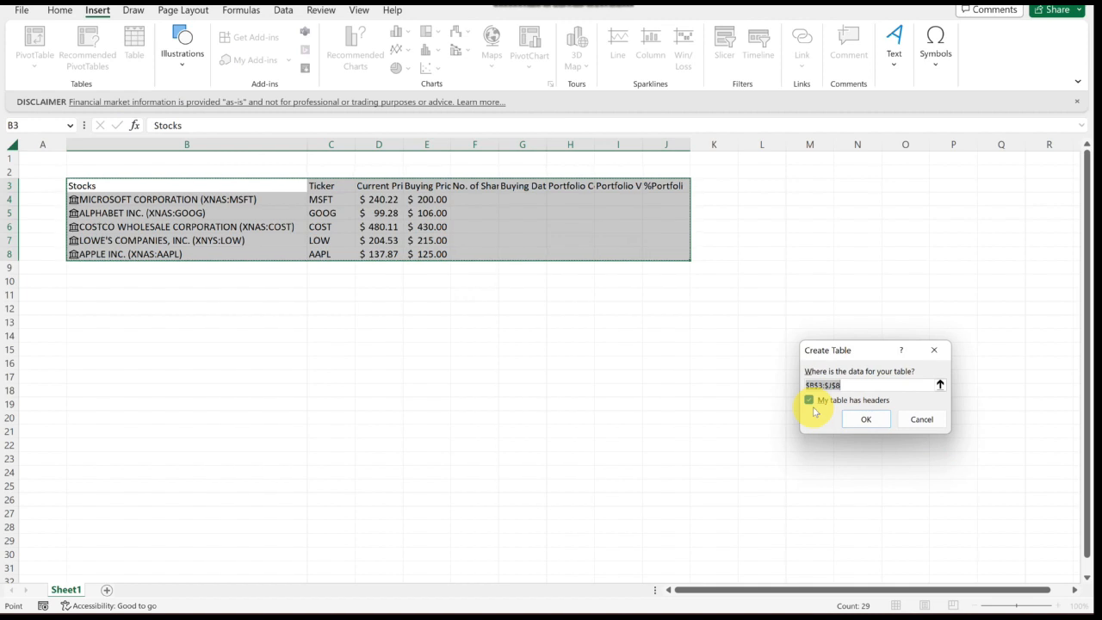
{"action": "left_click", "coordinate": [867, 419]}
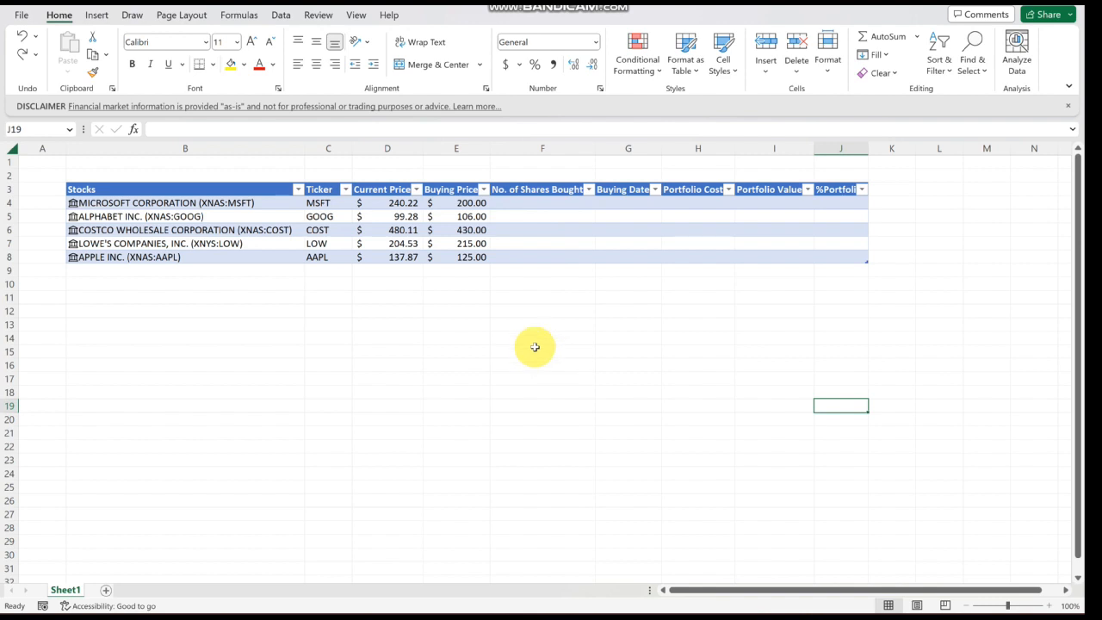
- Insert a new table column before %Portfoli and name its header Profit/Loss
{"action": "left_click", "coordinate": [835, 152]}
{"action": "right_click", "coordinate": [837, 149]}
{"action": "left_click", "coordinate": [876, 294]}
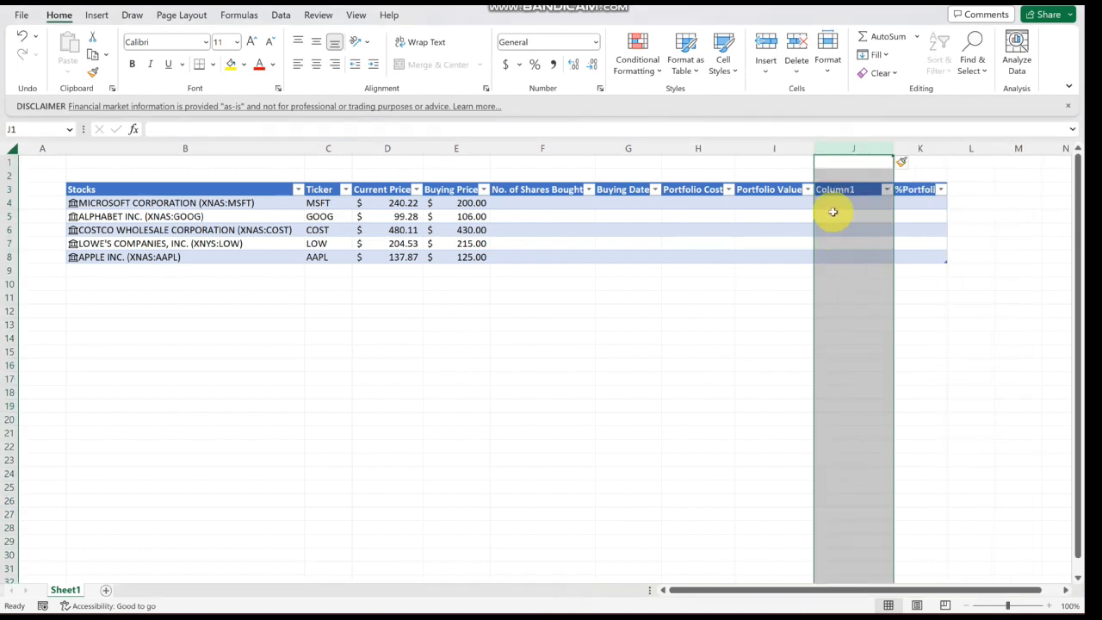
{"action": "left_click", "coordinate": [847, 190]}
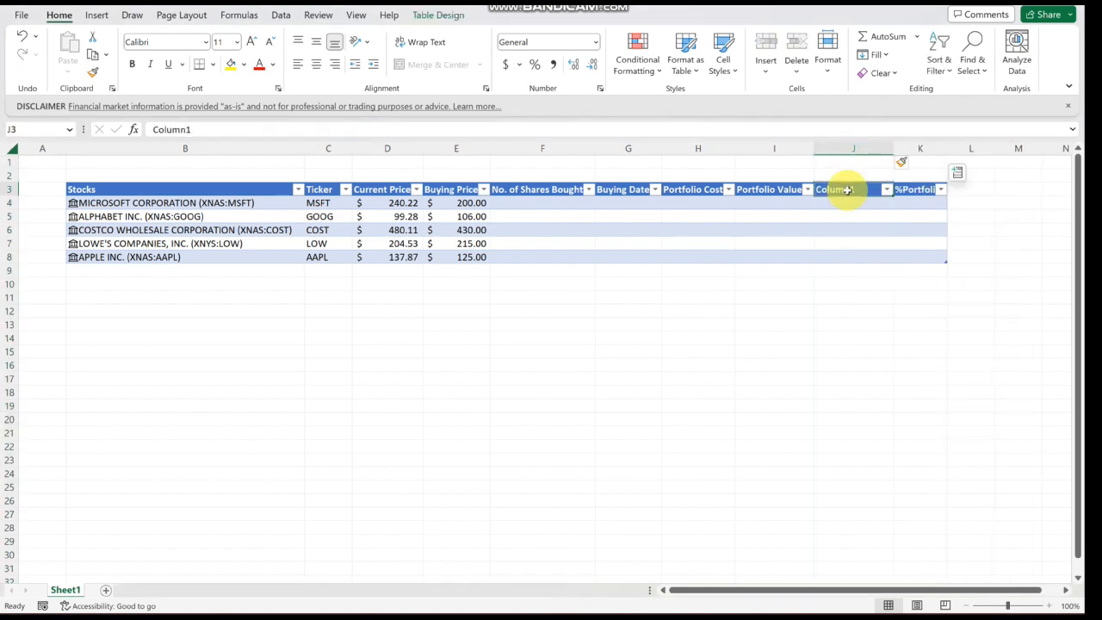
{"action": "type", "text": "Profit/"}
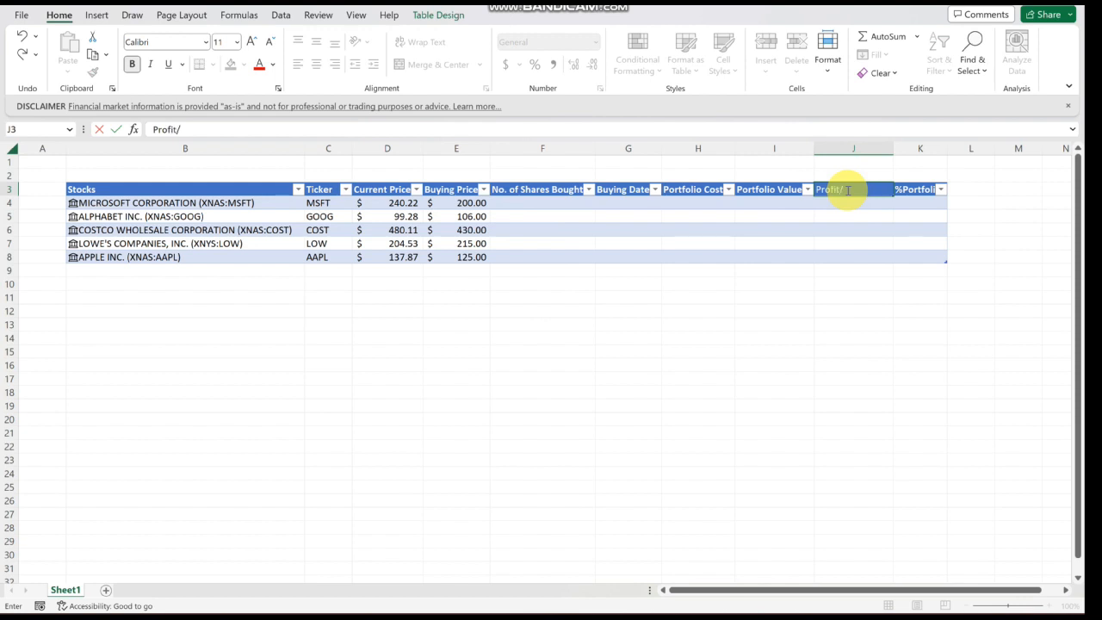
{"action": "type", "text": "Loss"}
{"action": "key", "text": "Return"}
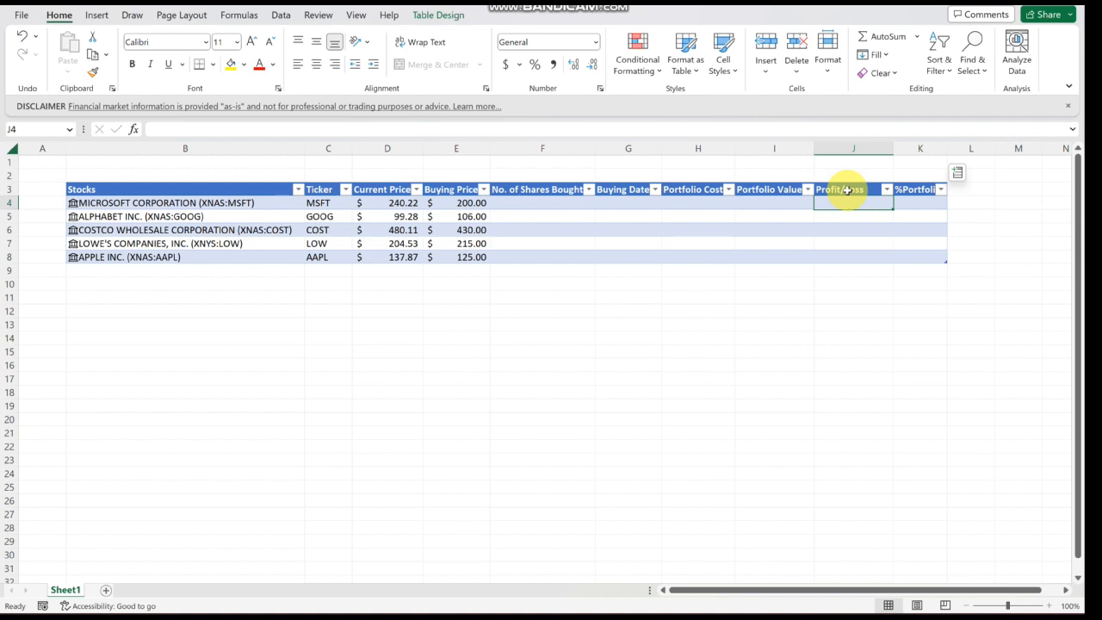
- Enter the share counts 23, 20, 16, 30 and 17 in F4 through F8
{"action": "key", "text": "Left"}
{"action": "key", "text": "Left"}
{"action": "key", "text": "Left"}
{"action": "key", "text": "Left"}
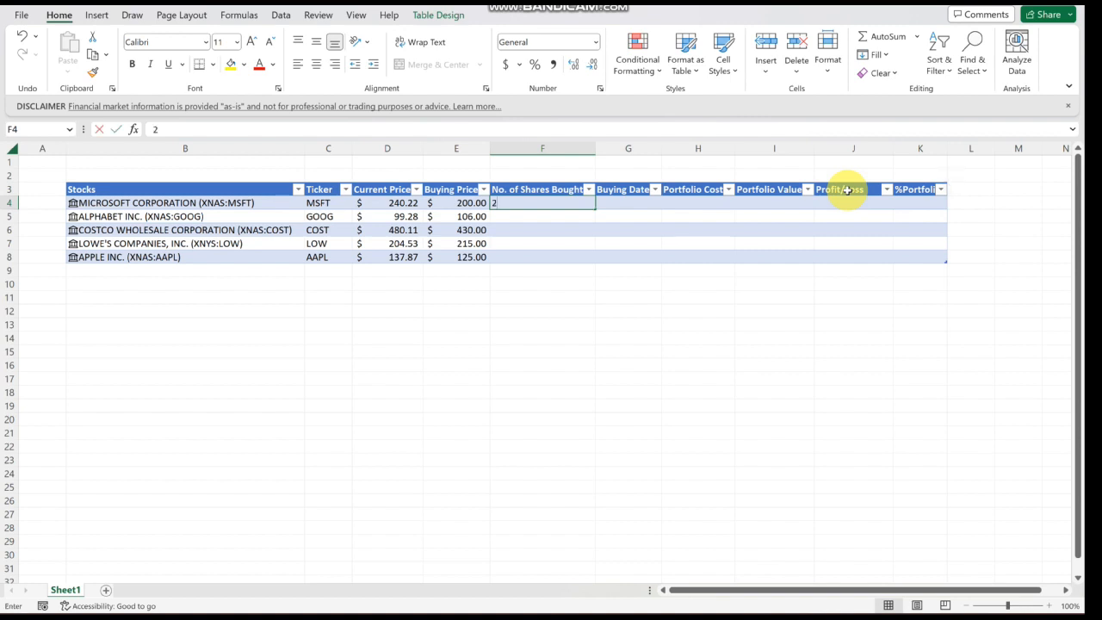
{"action": "type", "text": "23"}
{"action": "key", "text": "Return"}
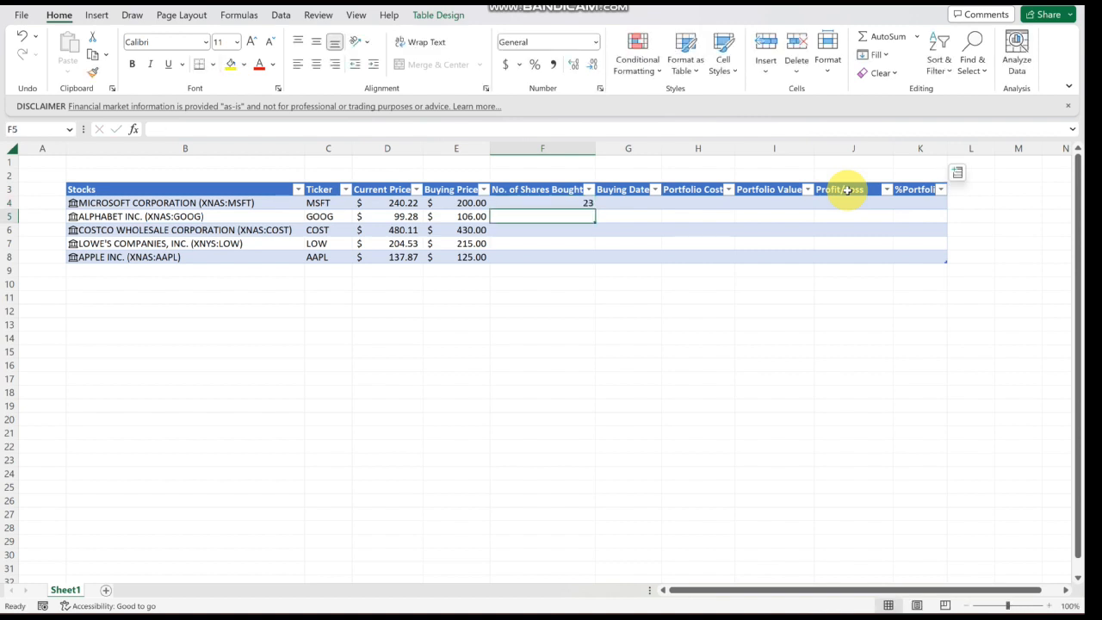
{"action": "type", "text": "20"}
{"action": "key", "text": "Return"}
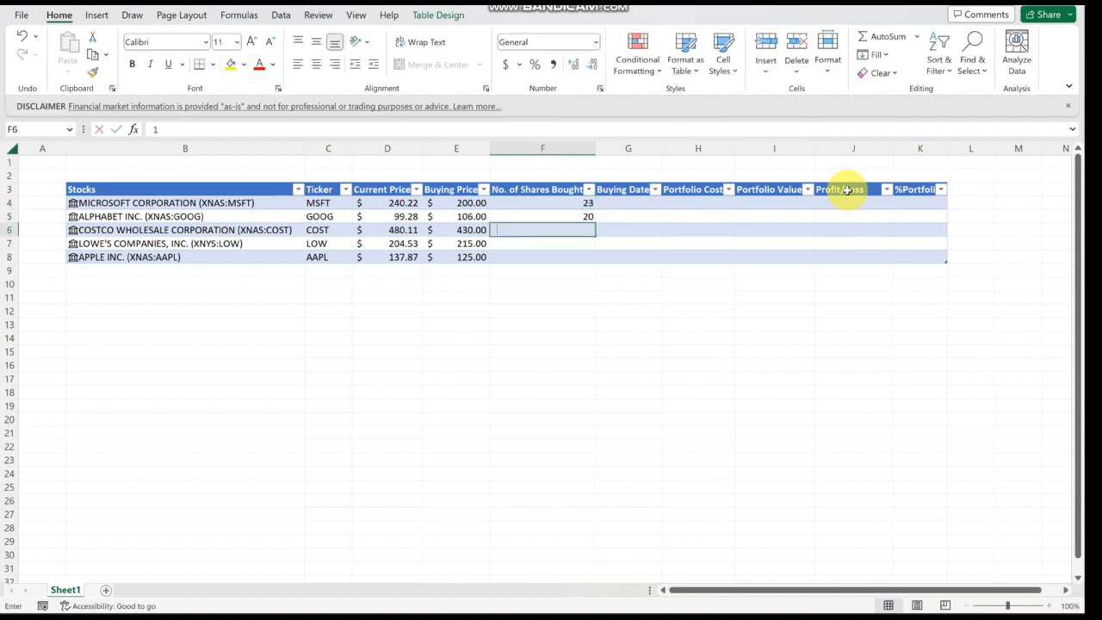
{"action": "type", "text": "16"}
{"action": "key", "text": "Return"}
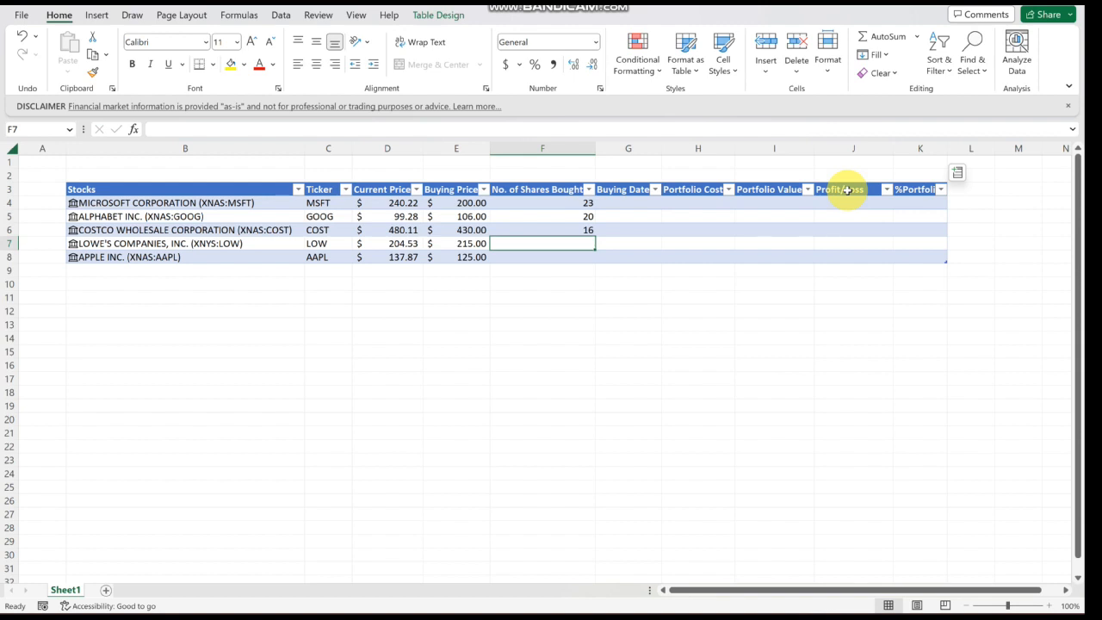
{"action": "type", "text": "30"}
{"action": "key", "text": "Return"}
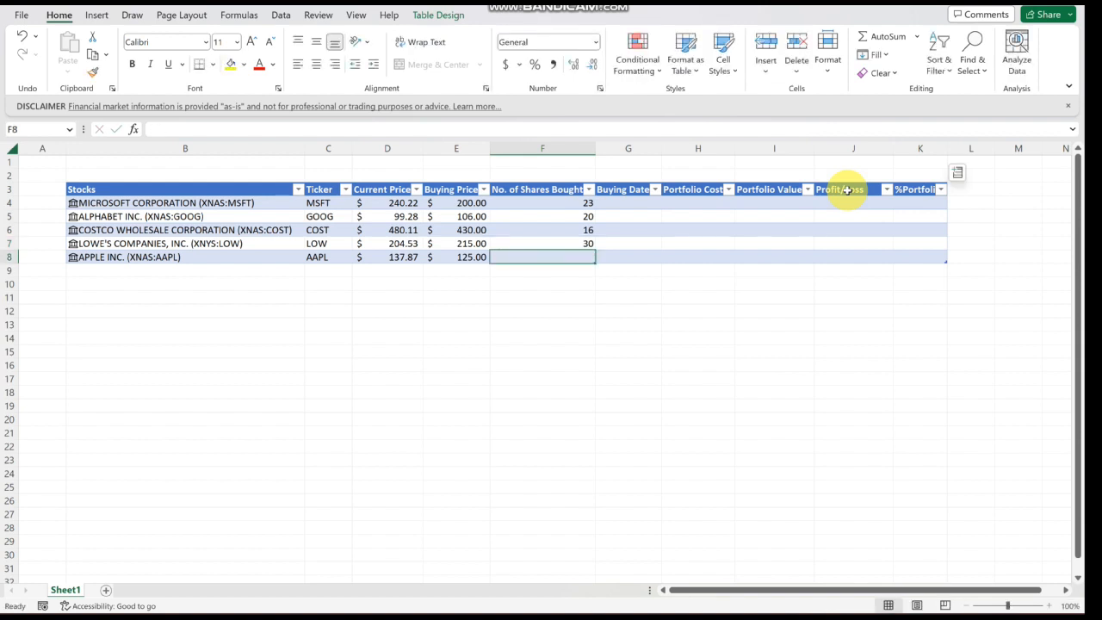
{"action": "type", "text": "17"}
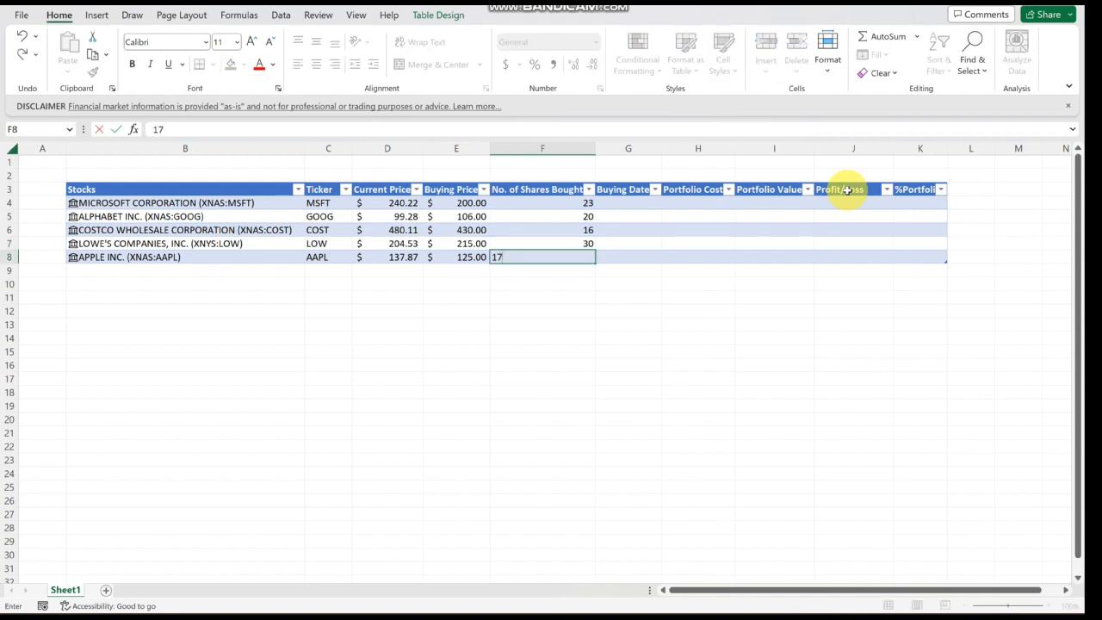
{"action": "key", "text": "Return"}
- Enter the buying date 1 sep 2022 for the first stock in the Buying Date column
{"action": "key", "text": "Right"}
{"action": "key", "text": "Up"}
{"action": "key", "text": "Up"}
{"action": "key", "text": "Up"}
{"action": "key", "text": "Up"}
{"action": "key", "text": "Up"}
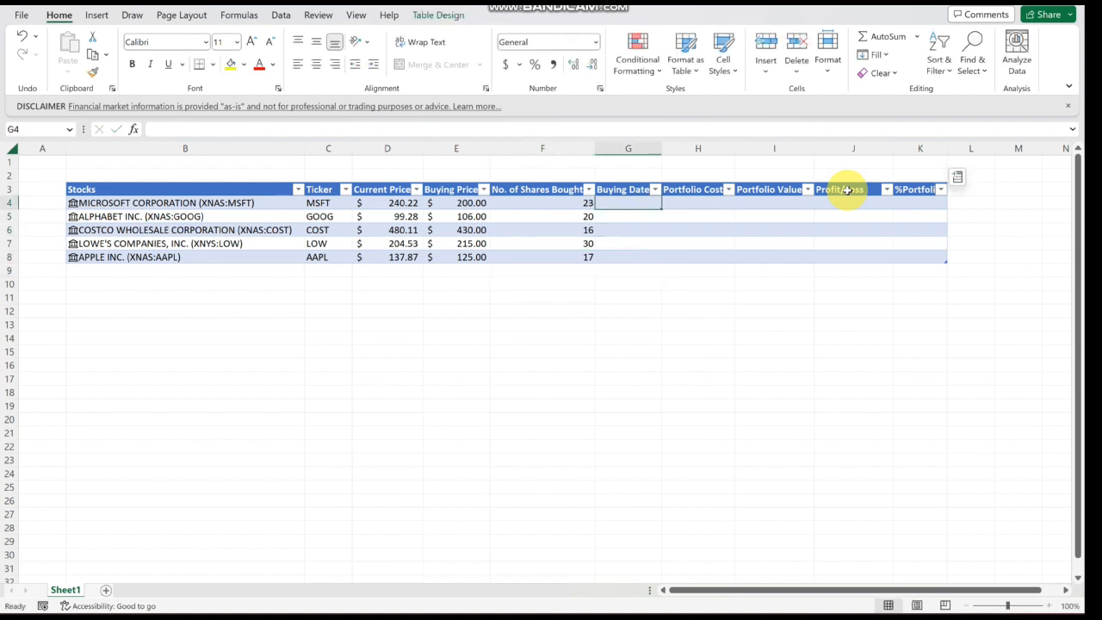
{"action": "type", "text": "1 sep"}
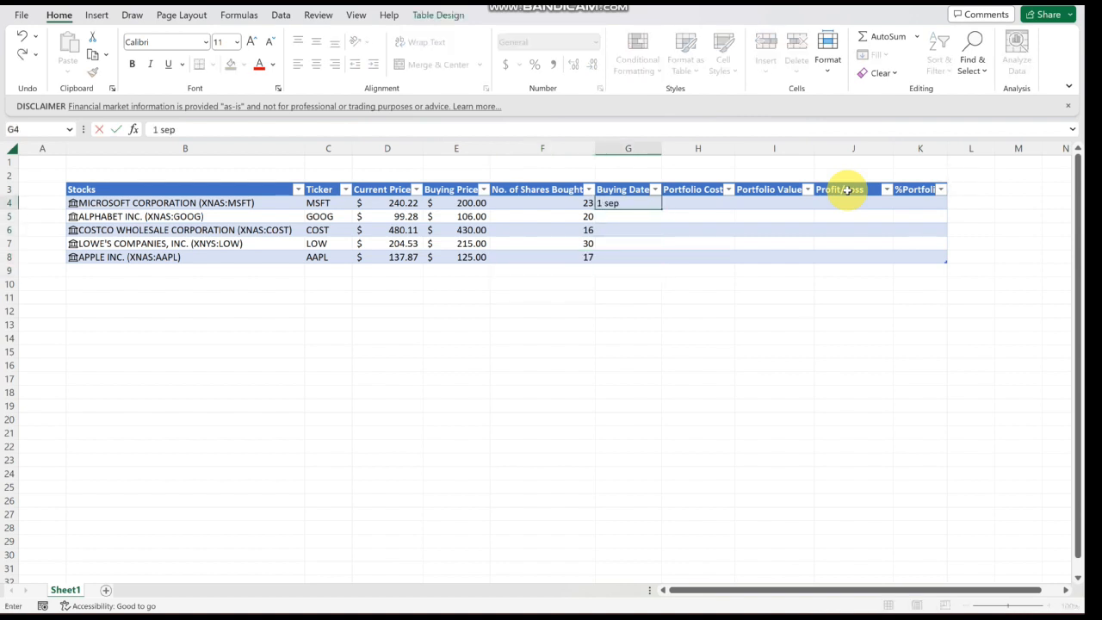
{"action": "type", "text": " 2022"}
{"action": "key", "text": "Return"}
{"action": "key", "text": "Up"}
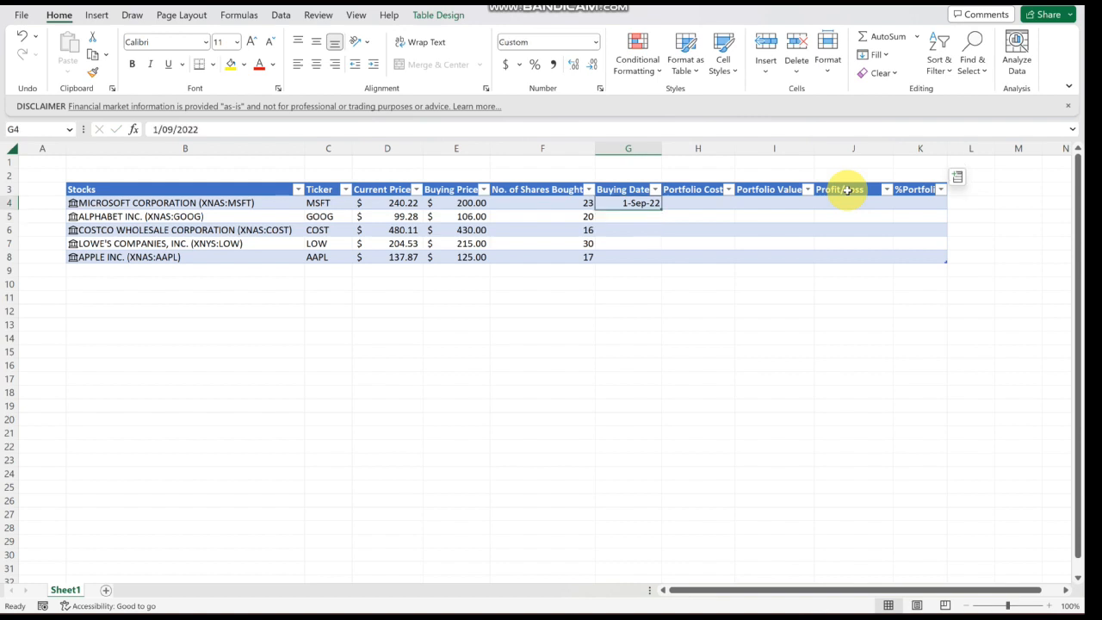
- Copy the first buying date down to the remaining four stocks in G5 through G8
{"action": "key", "text": "ctrl+c"}
{"action": "key", "text": "Down"}
{"action": "key", "text": "shift+Down"}
{"action": "key", "text": "shift+Down"}
{"action": "key", "text": "shift+Down"}
{"action": "key", "text": "ctrl+v"}
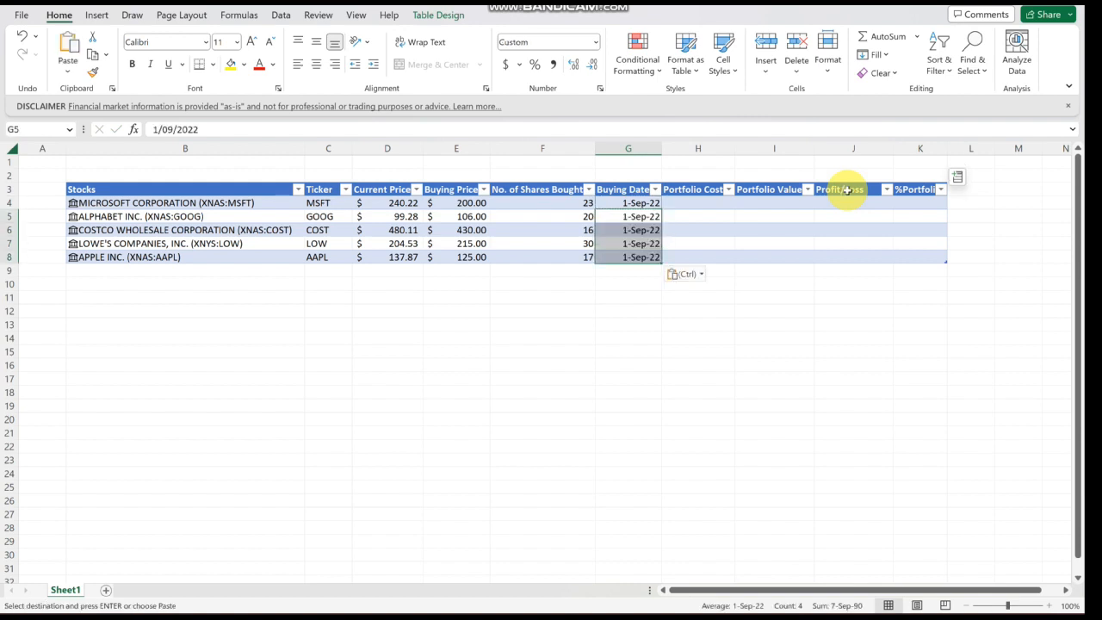
- Fill the Portfolio Cost column with a formula multiplying Buying Price by No. of Shares Bought
{"action": "key", "text": "Right"}
{"action": "key", "text": "Up"}
{"action": "type", "text": "="}
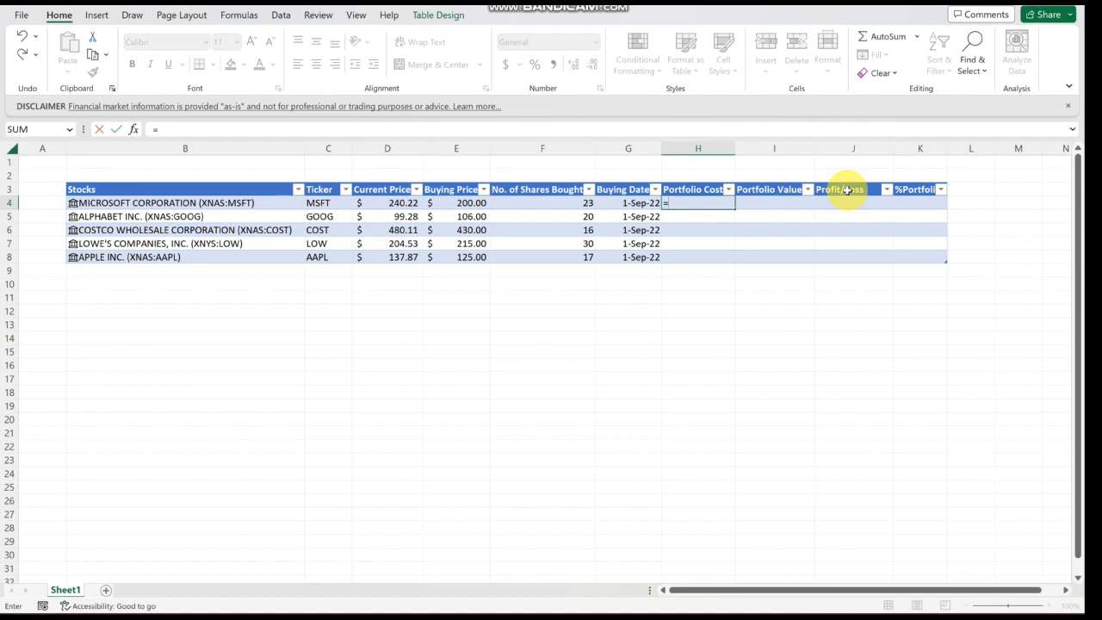
{"action": "key", "text": "Left"}
{"action": "key", "text": "Left"}
{"action": "key", "text": "Left"}
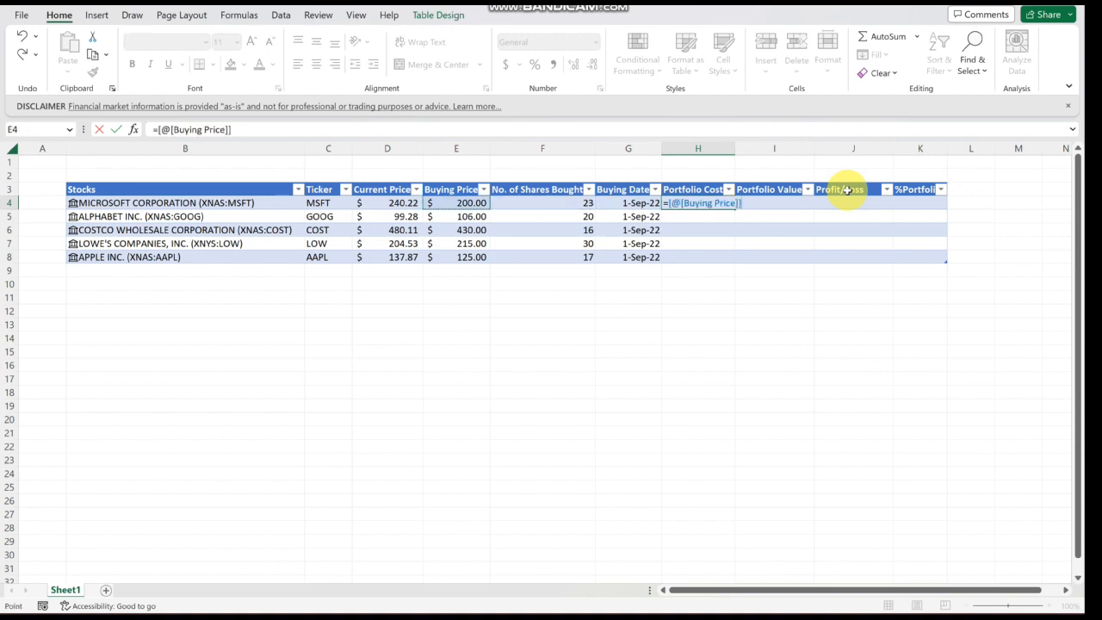
{"action": "type", "text": "*"}
{"action": "key", "text": "Left"}
{"action": "key", "text": "Left"}
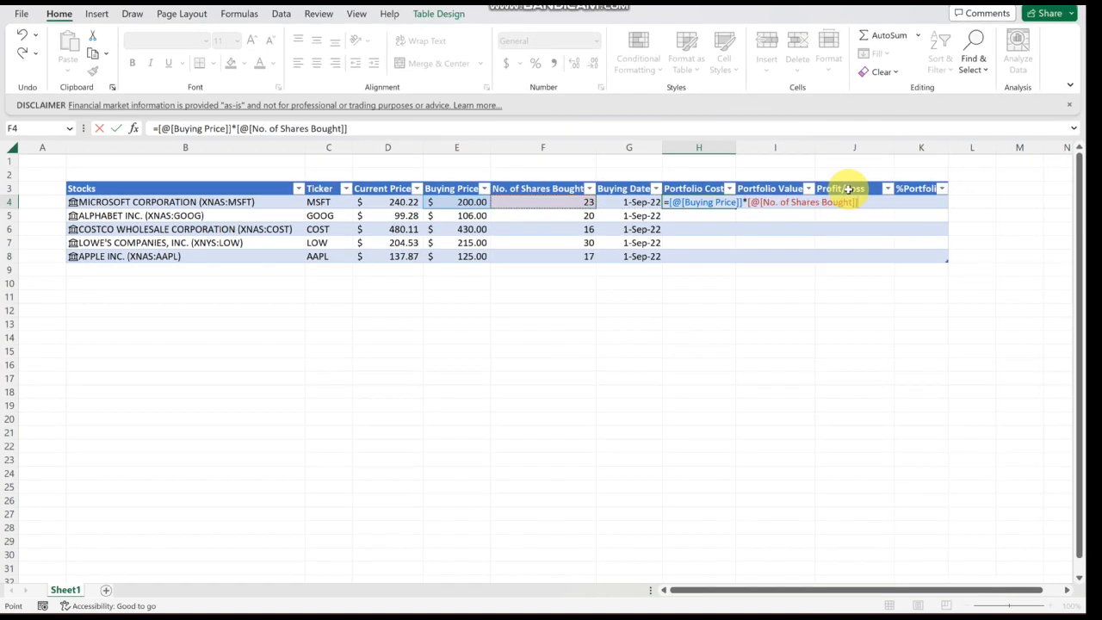
{"action": "key", "text": "Return"}
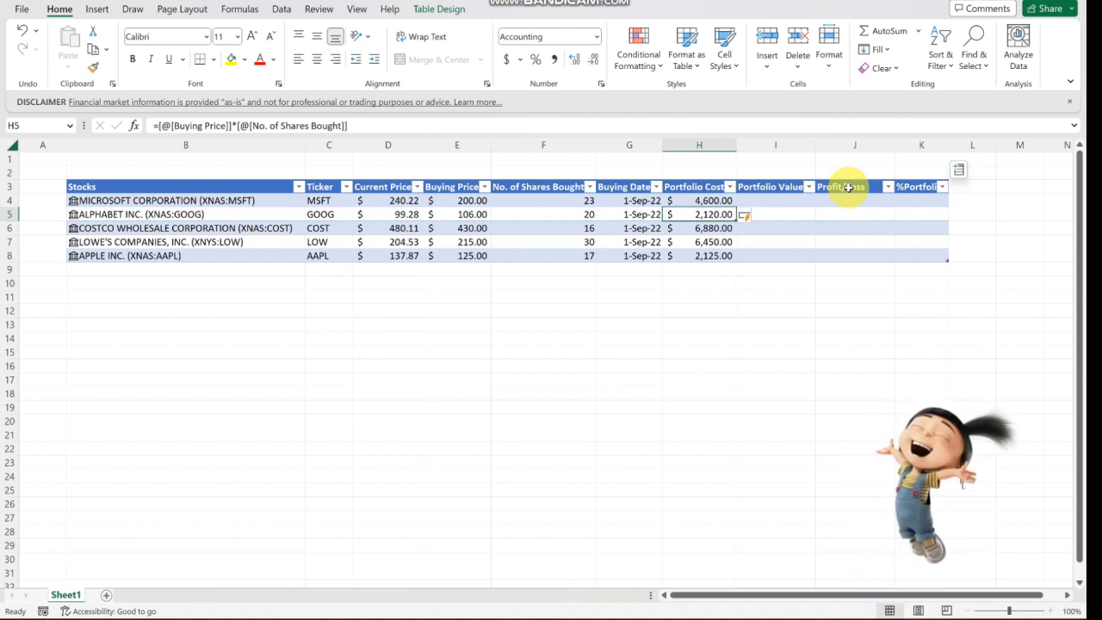
- Fill the Portfolio Value column with a formula multiplying Current Price by No. of Shares Bought
{"action": "key", "text": "Right"}
{"action": "key", "text": "Up"}
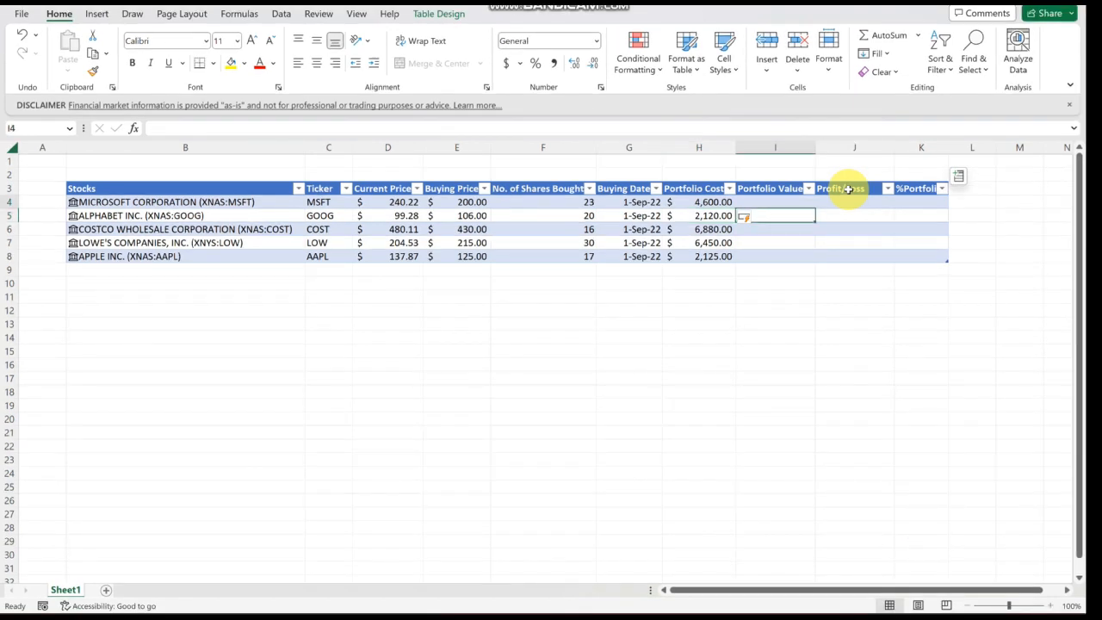
{"action": "type", "text": "="}
{"action": "key", "text": "Left"}
{"action": "key", "text": "Left"}
{"action": "key", "text": "Left"}
{"action": "key", "text": "Left"}
{"action": "key", "text": "Left"}
{"action": "key", "text": "Left"}
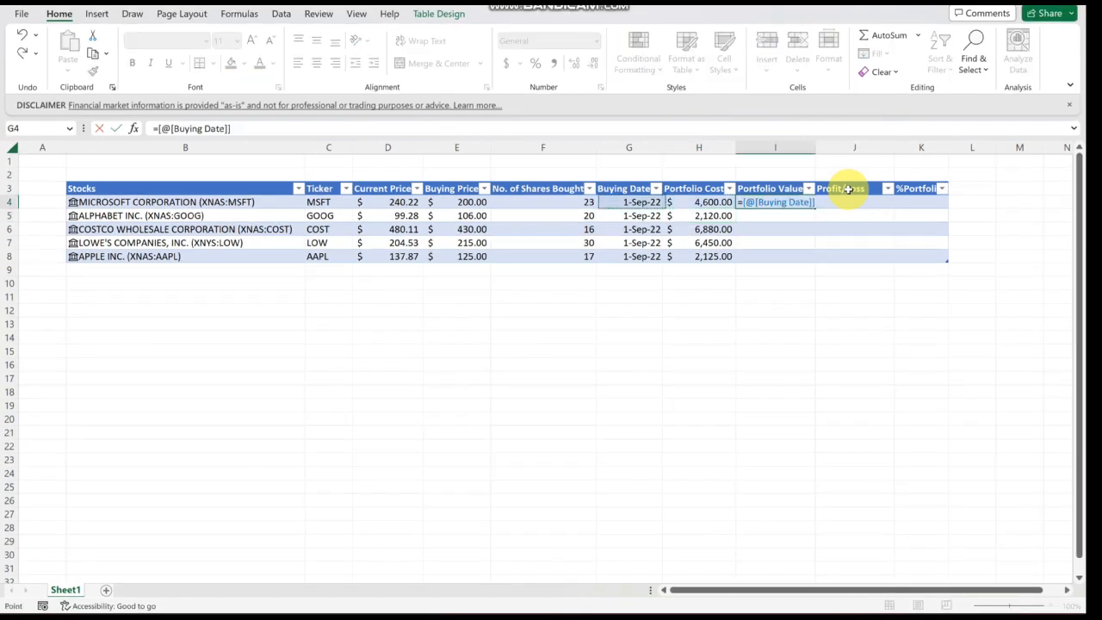
{"action": "key", "text": "Right"}
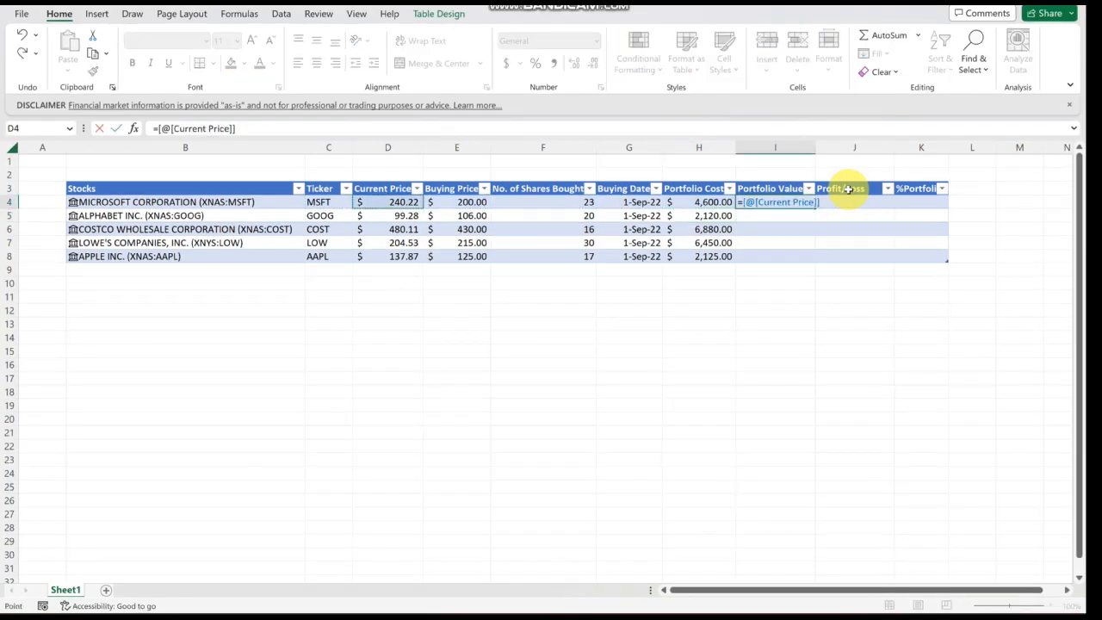
{"action": "type", "text": "*"}
{"action": "key", "text": "Left"}
{"action": "key", "text": "Left"}
{"action": "key", "text": "Left"}
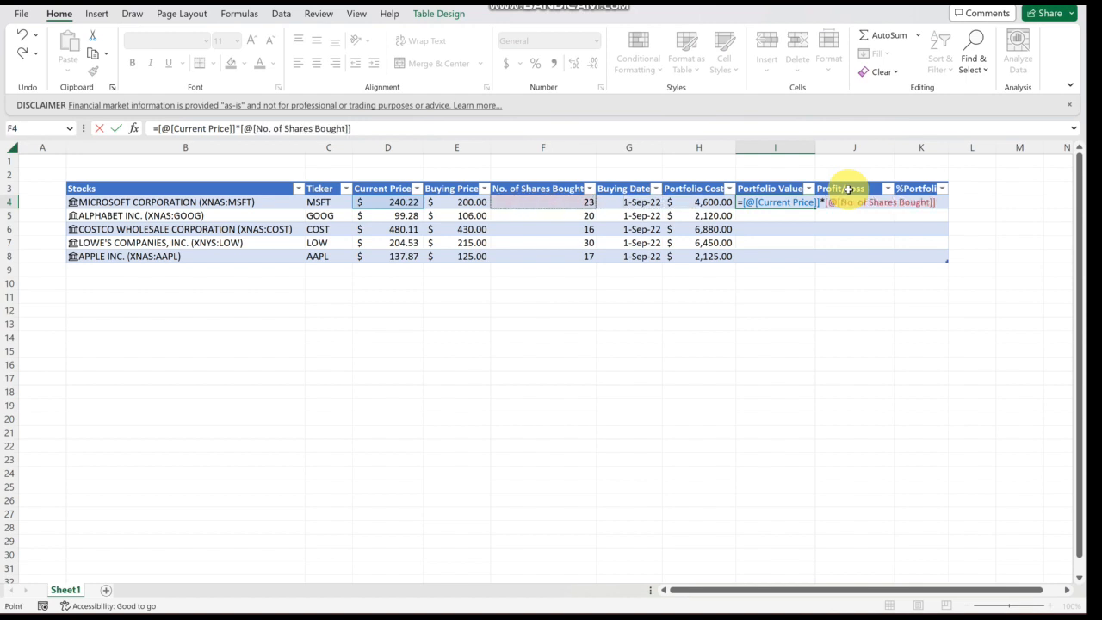
{"action": "key", "text": "Return"}
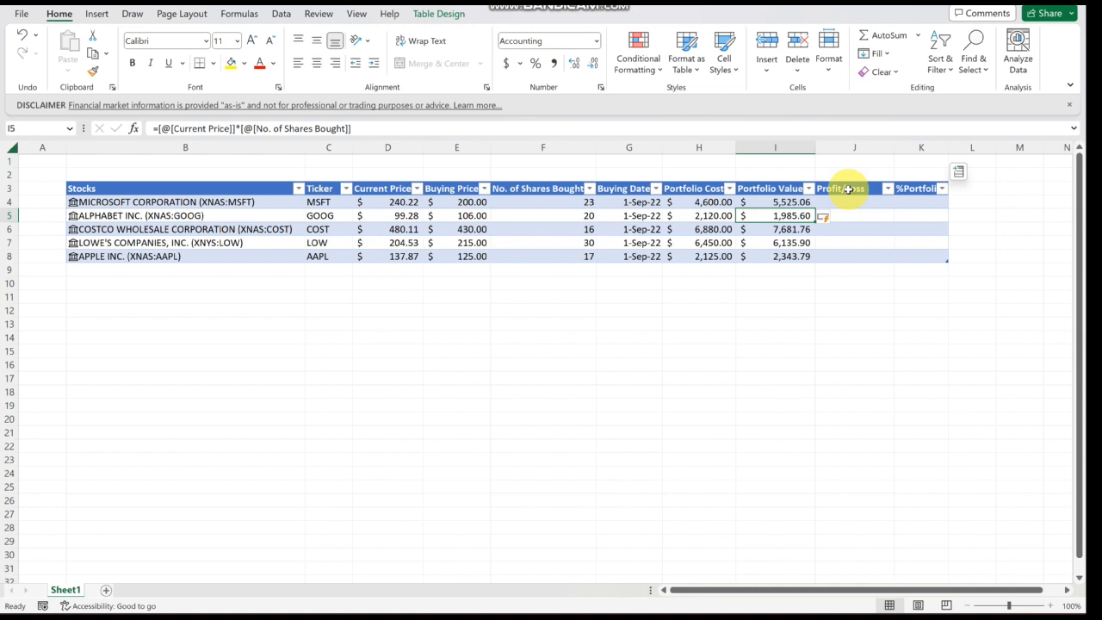
- Fill the Profit/Loss column with a formula subtracting Portfolio Cost from Portfolio Value
{"action": "key", "text": "Right"}
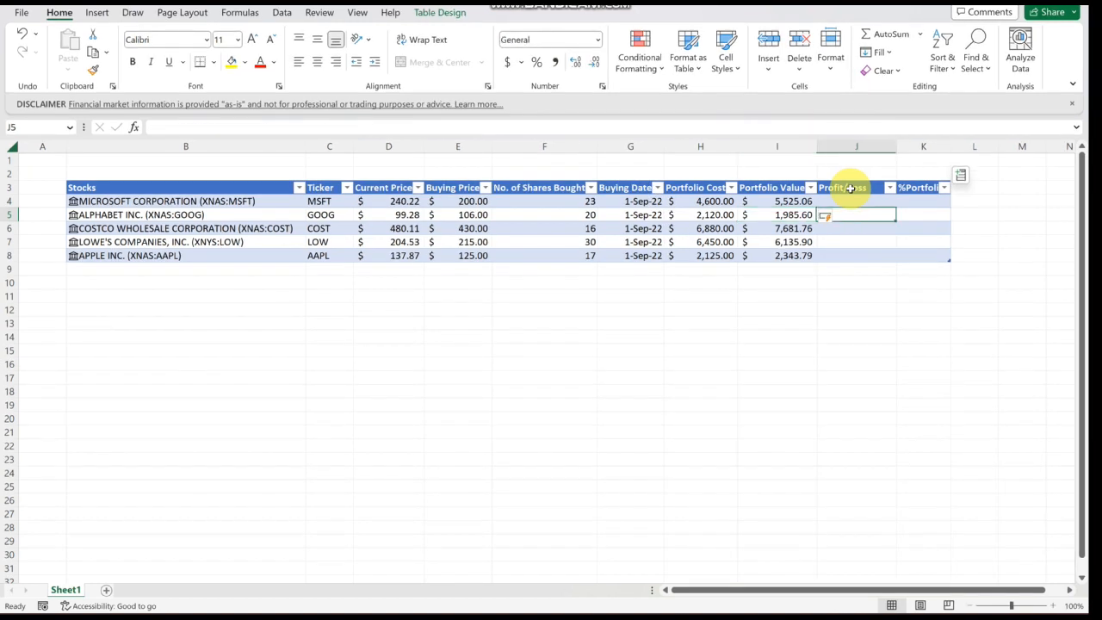
{"action": "key", "text": "Up"}
{"action": "type", "text": "="}
{"action": "key", "text": "Left"}
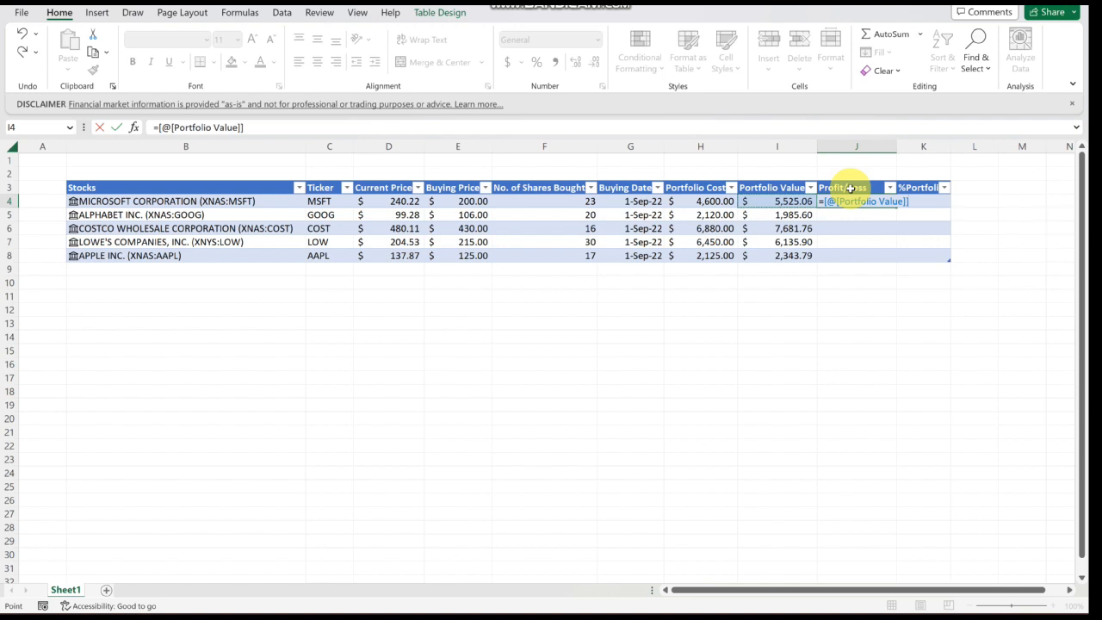
{"action": "type", "text": "-"}
{"action": "key", "text": "Left"}
{"action": "key", "text": "Left"}
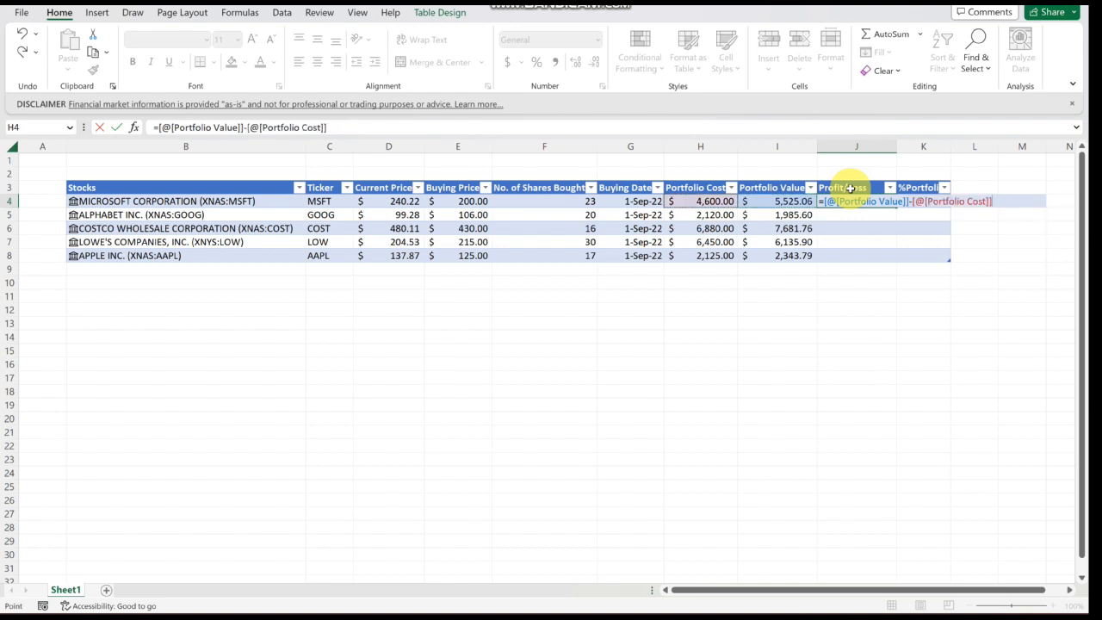
{"action": "key", "text": "Return"}
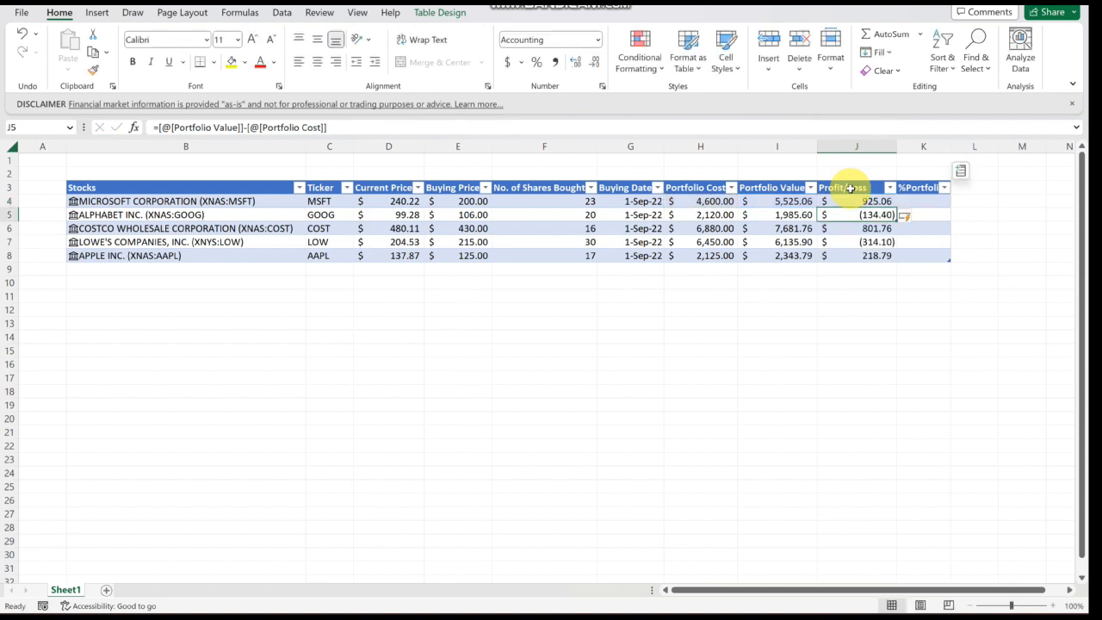
- Enter a SUM formula in I10 below the table totalling the Portfolio Value column
{"action": "key", "text": "Right"}
{"action": "key", "text": "Up"}
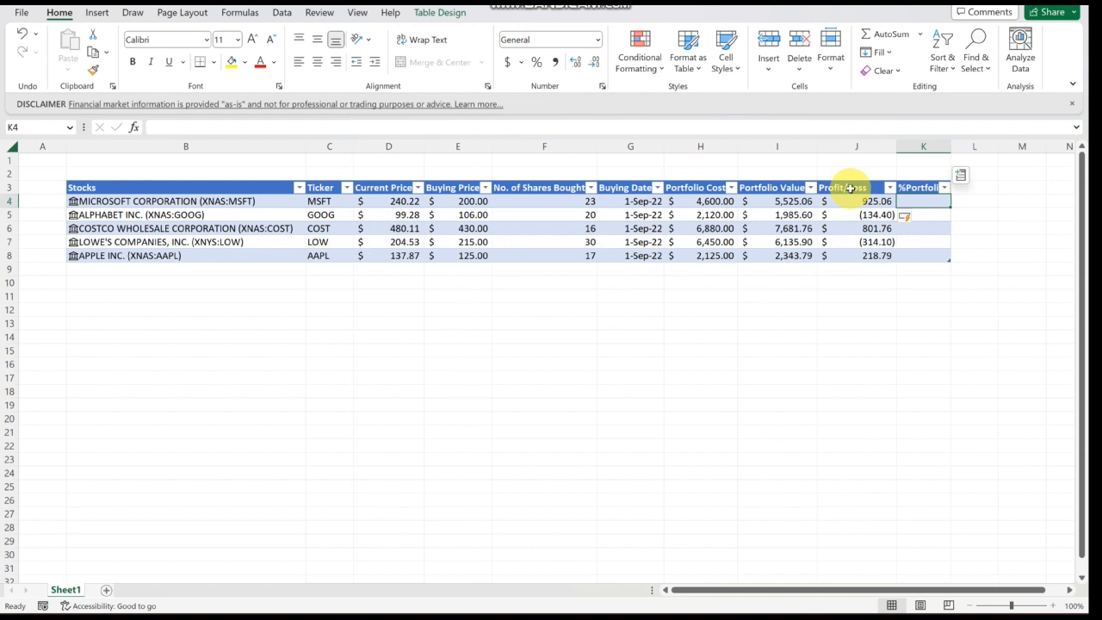
{"action": "key", "text": "Down"}
{"action": "key", "text": "Down"}
{"action": "key", "text": "Down"}
{"action": "key", "text": "Down"}
{"action": "key", "text": "Down"}
{"action": "key", "text": "Down"}
{"action": "key", "text": "Left"}
{"action": "key", "text": "Left"}
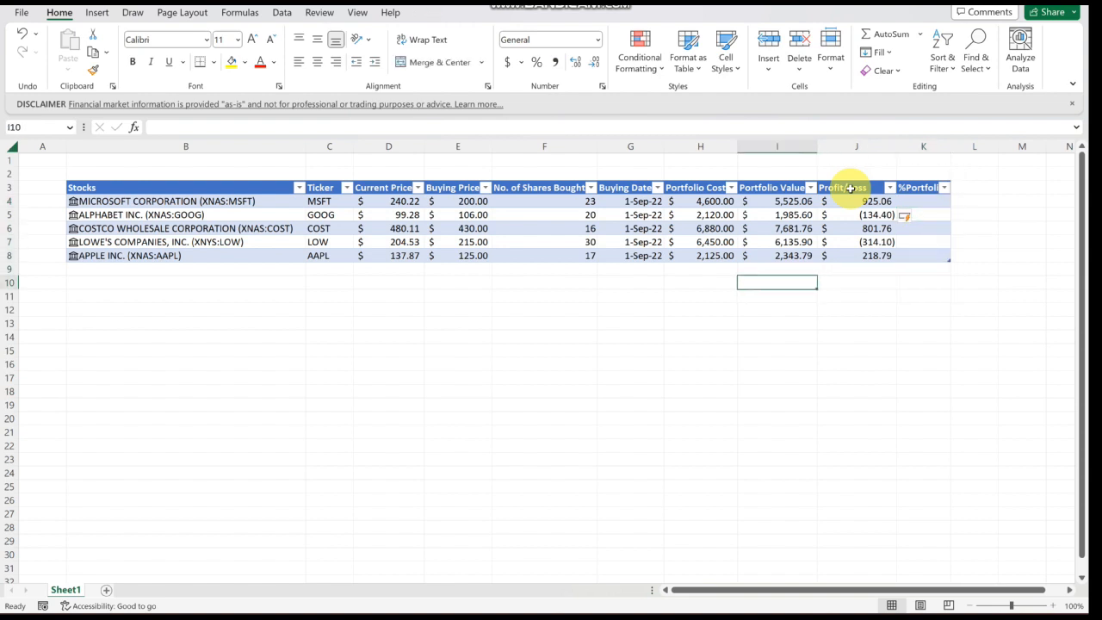
{"action": "type", "text": "=sum("}
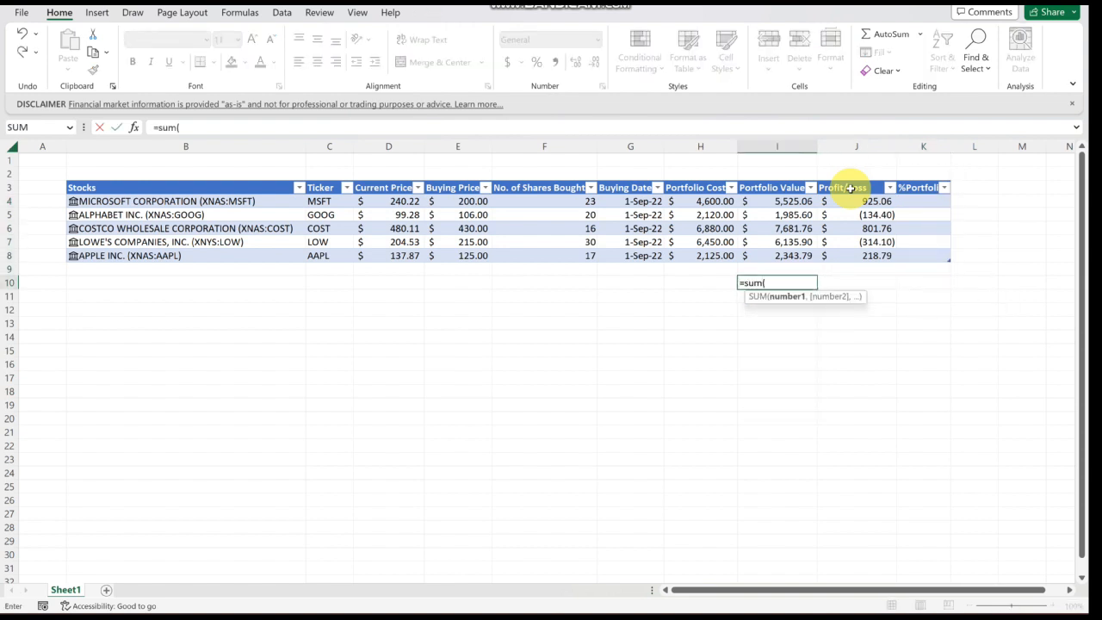
{"action": "key", "text": "Up"}
{"action": "key", "text": "Up"}
{"action": "key", "text": "shift+Up"}
{"action": "key", "text": "shift+Up"}
{"action": "key", "text": "shift+Up"}
{"action": "key", "text": "shift+Up"}
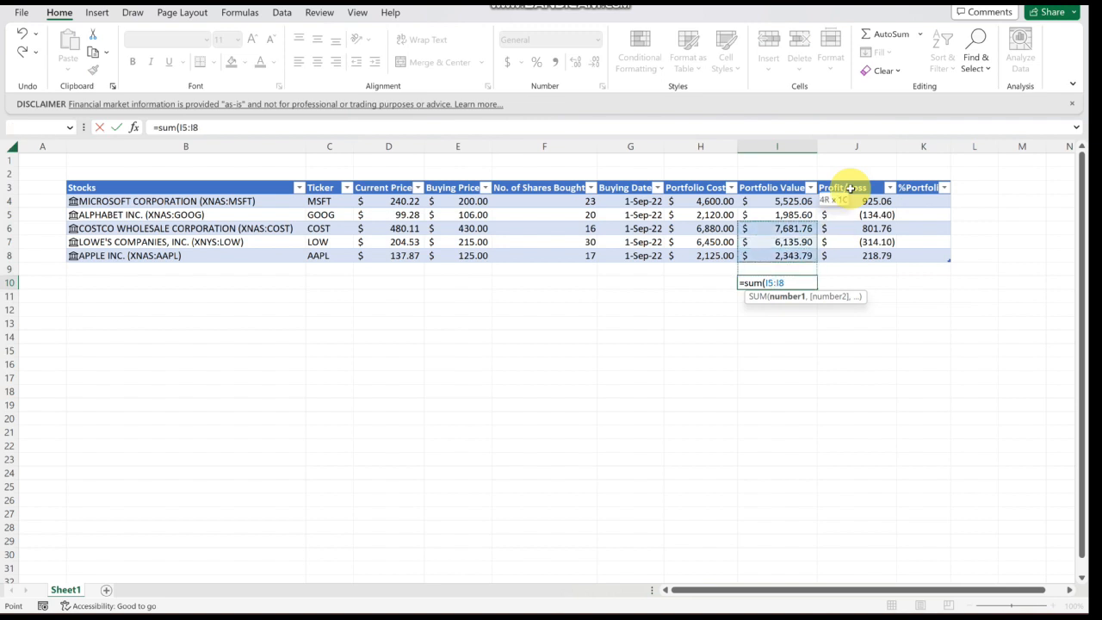
{"action": "key", "text": "Return"}
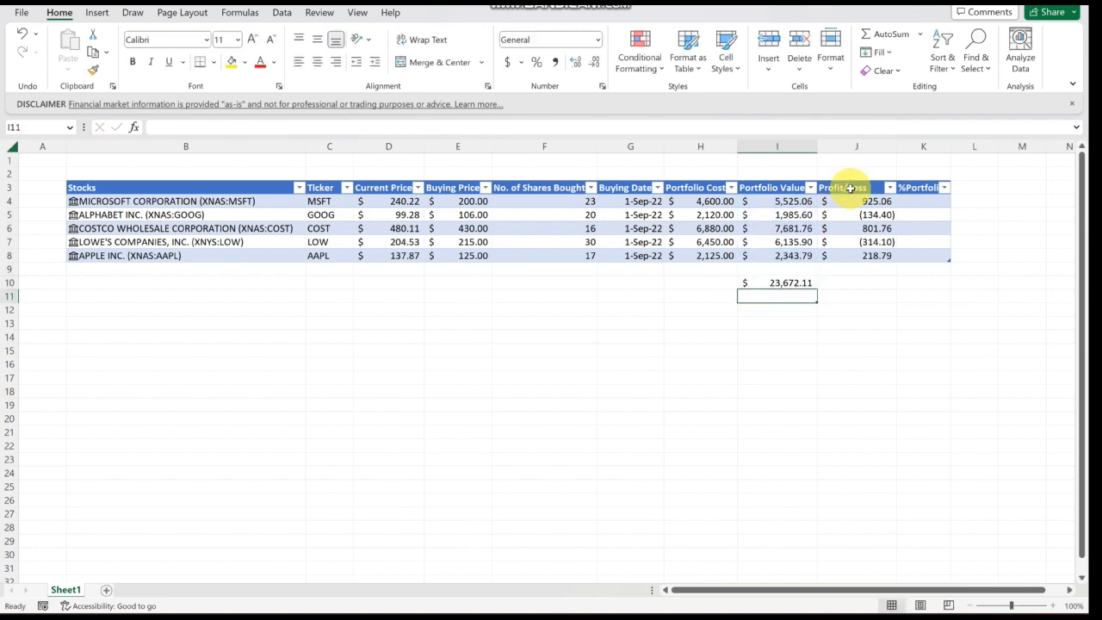
- Enter a SUM formula in H10 totalling the table's Portfolio Cost column
{"action": "key", "text": "Left"}
{"action": "key", "text": "Up"}
{"action": "type", "text": "="}
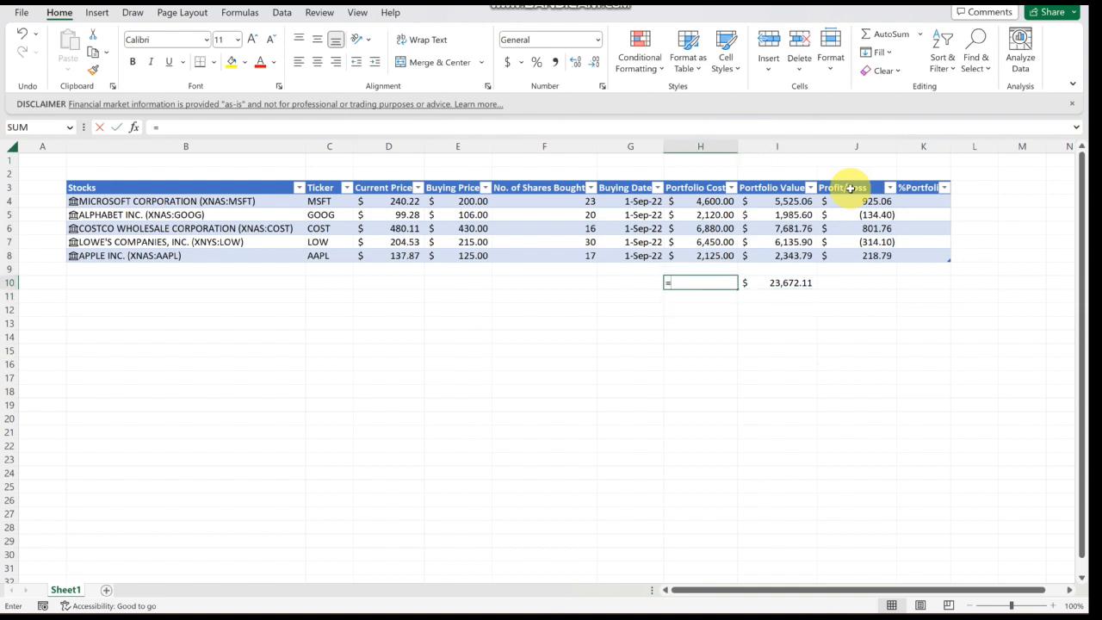
{"action": "type", "text": "sum("}
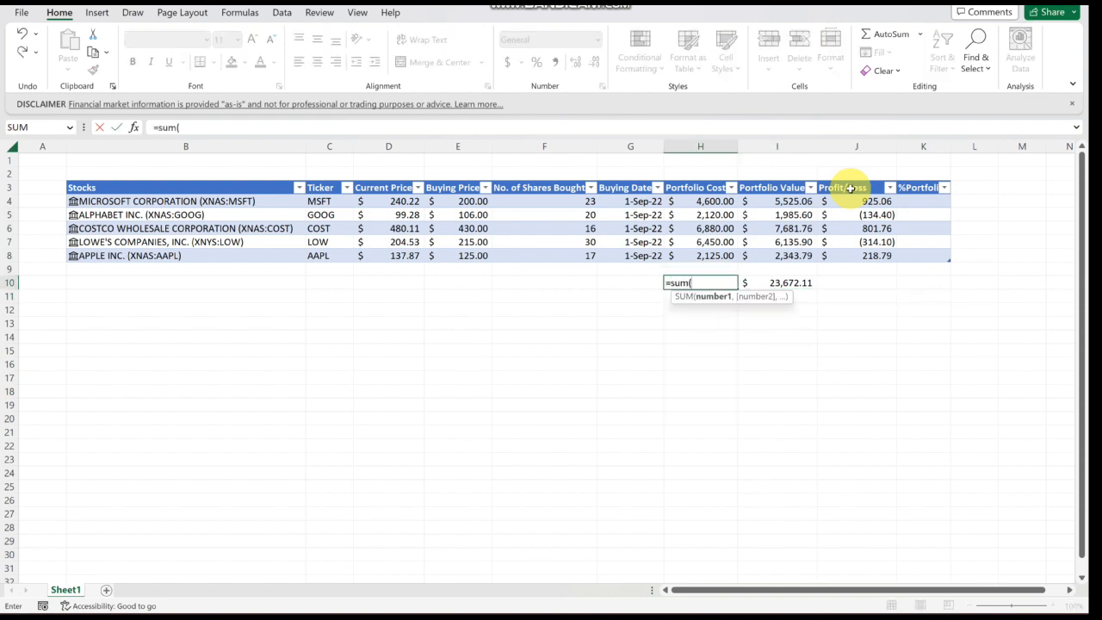
{"action": "key", "text": "Up"}
{"action": "key", "text": "Up"}
{"action": "key", "text": "shift+Up"}
{"action": "key", "text": "shift+Up"}
{"action": "key", "text": "shift+Up"}
{"action": "key", "text": "shift+Up"}
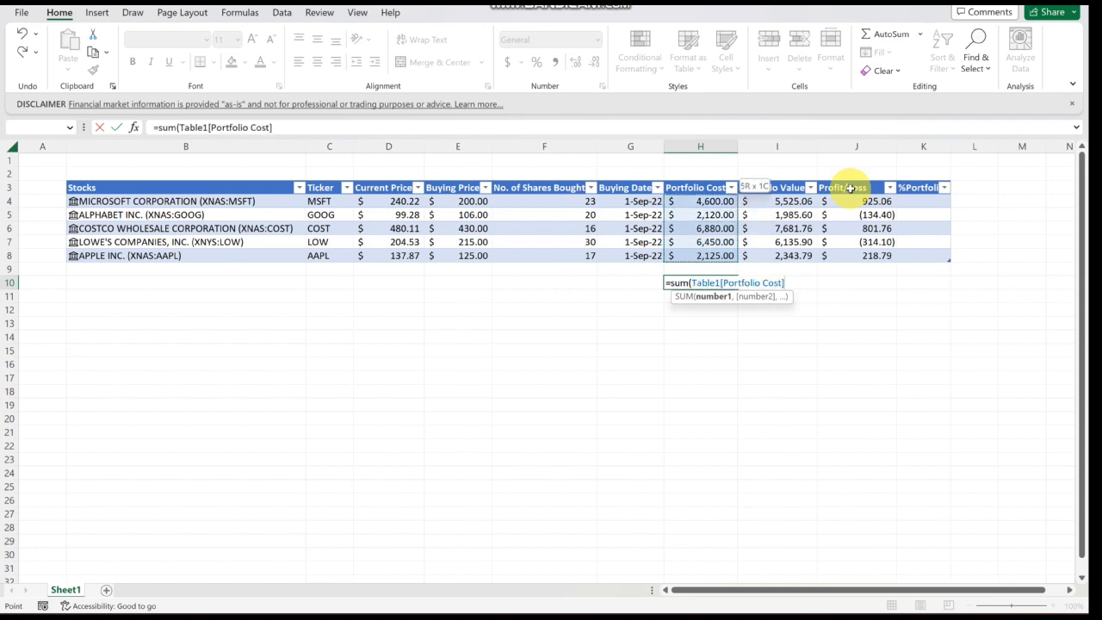
{"action": "type", "text": ")"}
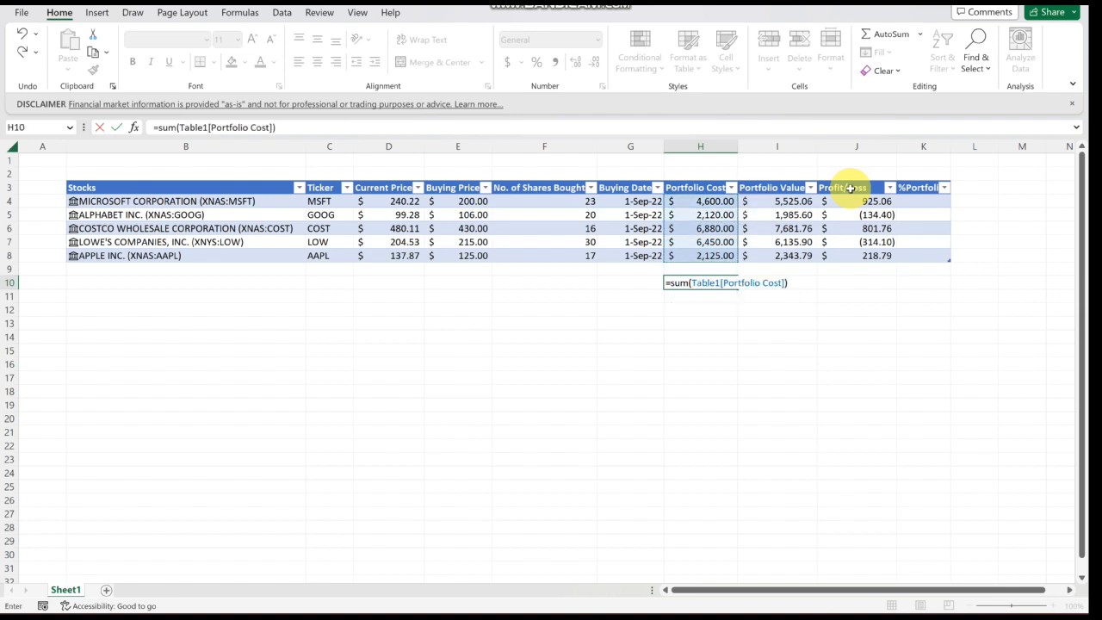
{"action": "key", "text": "ctrl+Return"}
- Enter a SUM formula in J10 totalling the table's Profit/Loss column
{"action": "key", "text": "Right"}
{"action": "key", "text": "Right"}
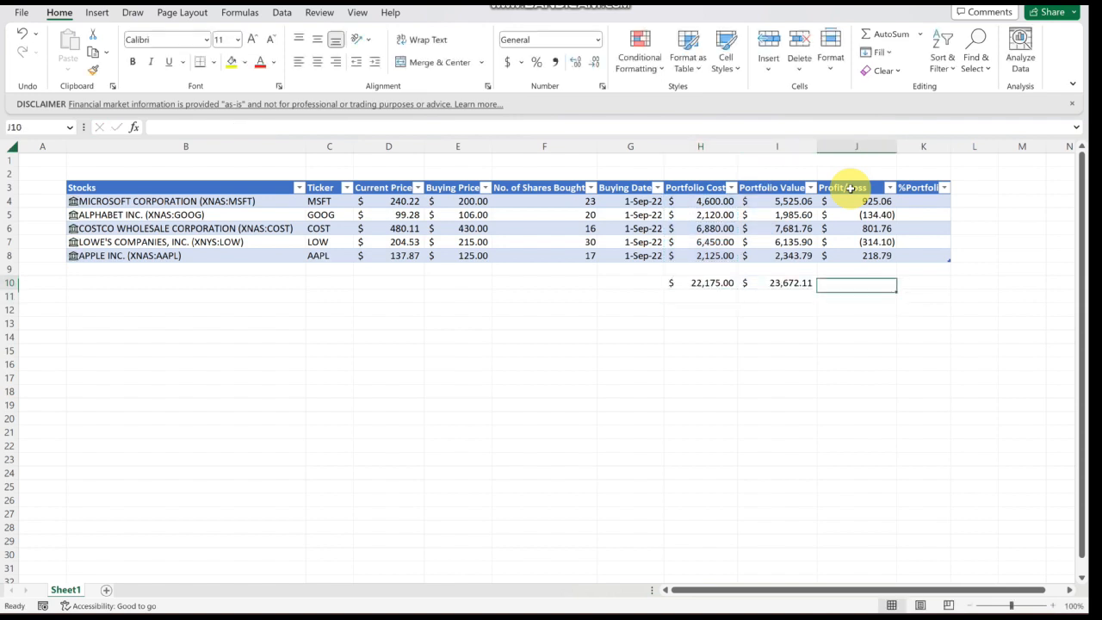
{"action": "type", "text": "=sum("}
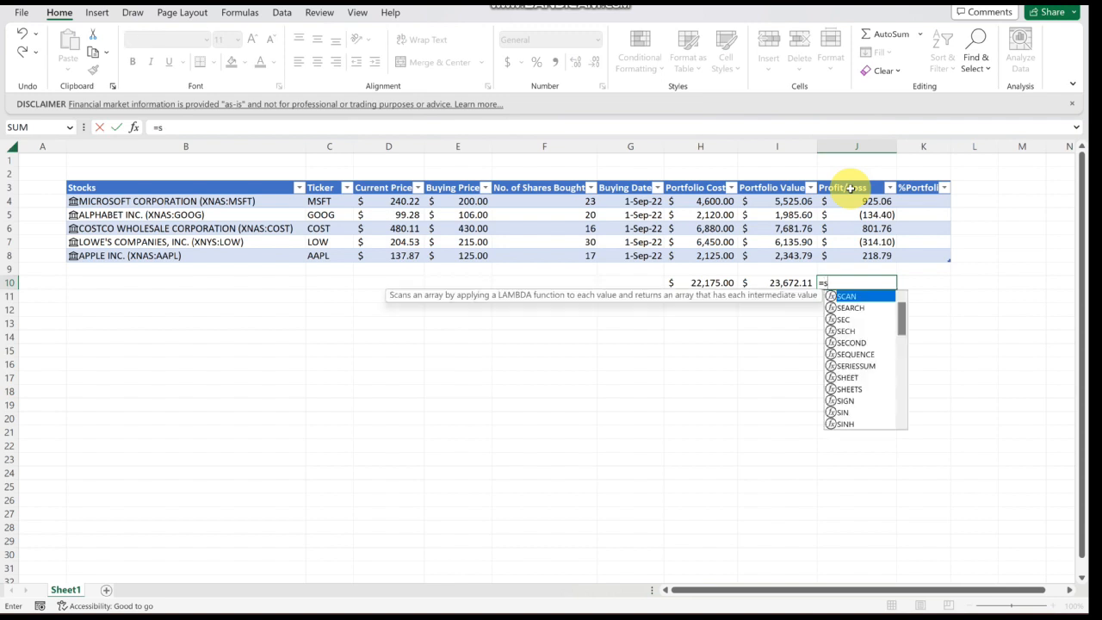
{"action": "key", "text": "Up"}
{"action": "key", "text": "Up"}
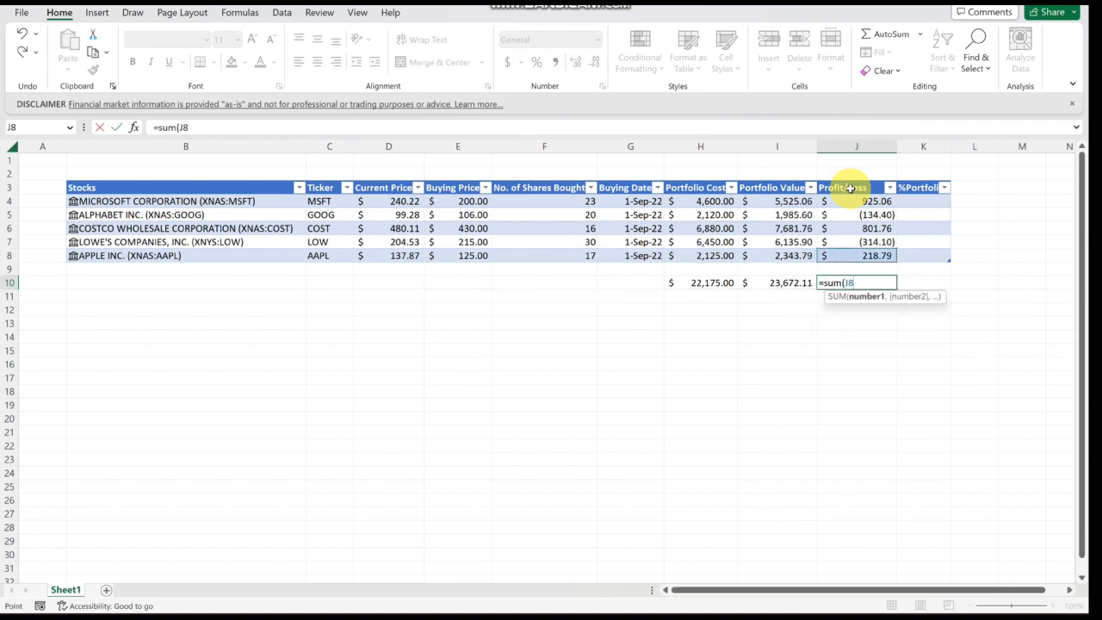
{"action": "left_click", "coordinate": [850, 188]}
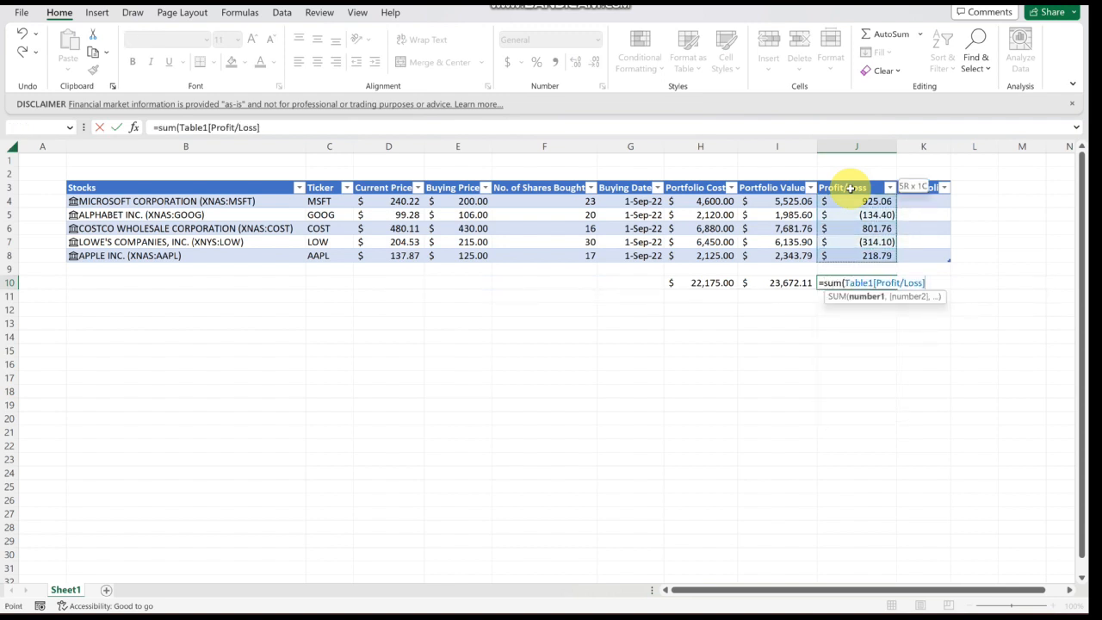
{"action": "key", "text": "Return"}
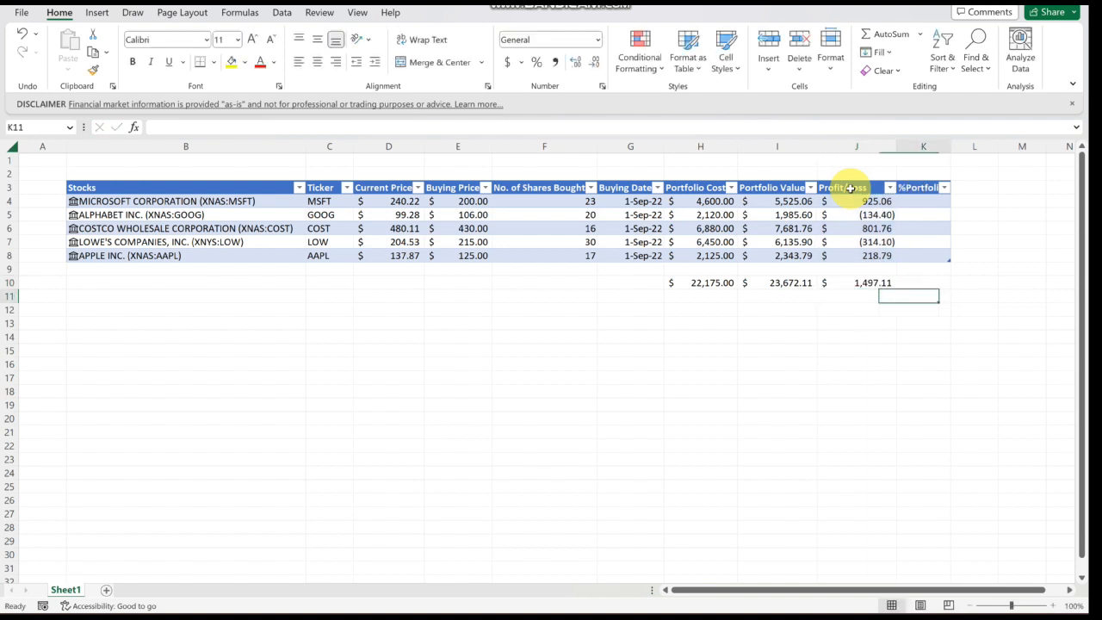
- Fill the %Portfolio column with a formula dividing each row's Portfolio Value by the absolute total $I$10
{"action": "key", "text": "Right"}
{"action": "key", "text": "Up"}
{"action": "key", "text": "Up"}
{"action": "key", "text": "Up"}
{"action": "key", "text": "Up"}
{"action": "key", "text": "Up"}
{"action": "key", "text": "Up"}
{"action": "key", "text": "Up"}
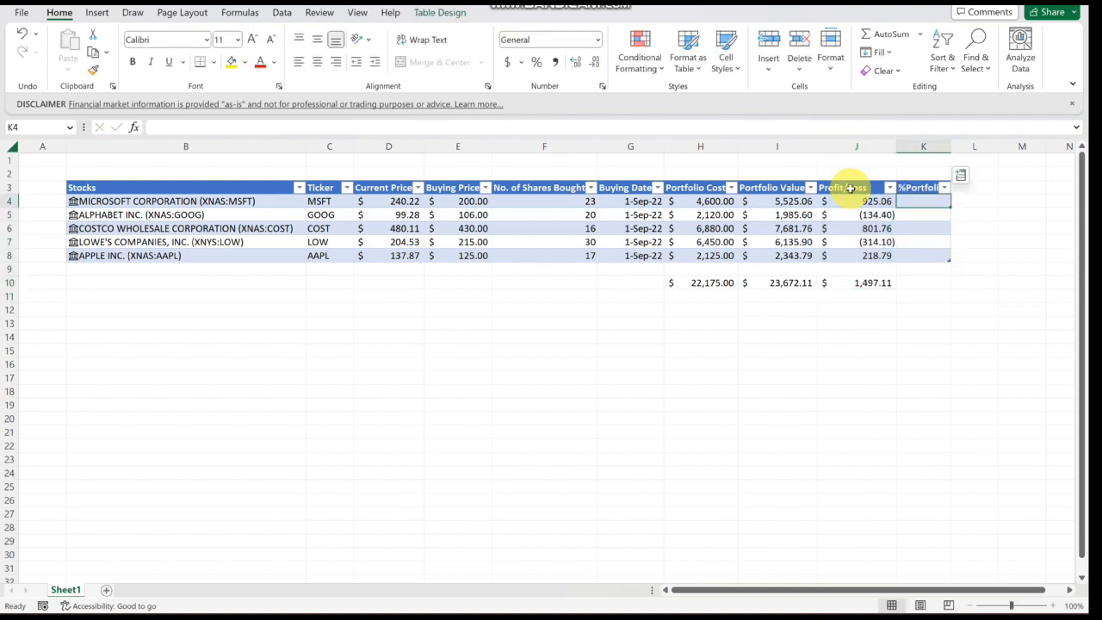
{"action": "type", "text": "="}
{"action": "key", "text": "Left"}
{"action": "key", "text": "Left"}
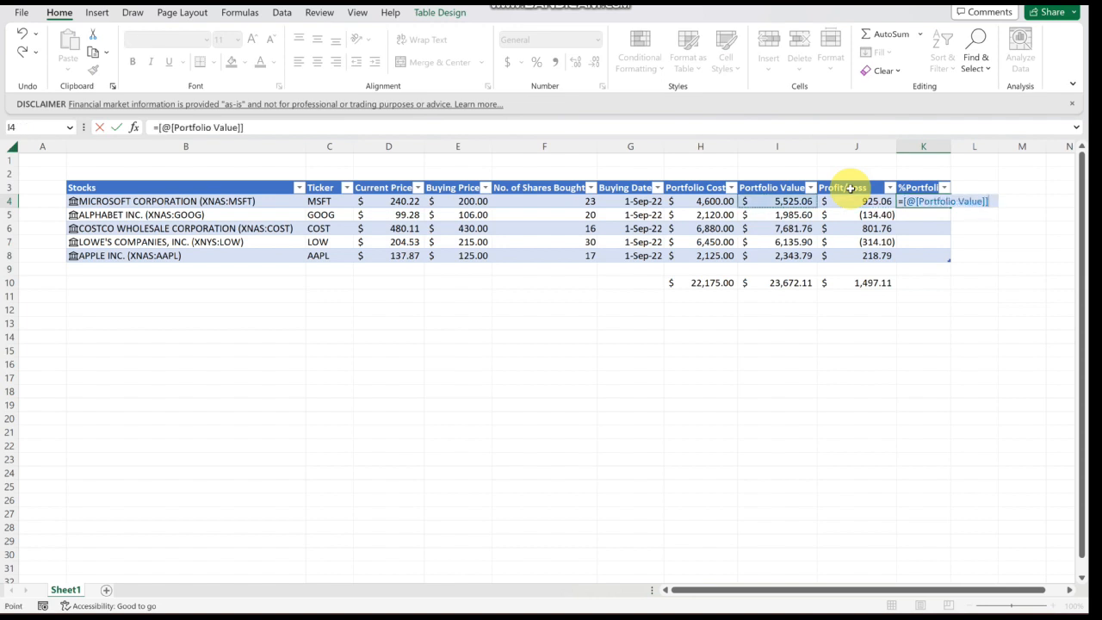
{"action": "type", "text": "/"}
{"action": "key", "text": "Down"}
{"action": "key", "text": "Down"}
{"action": "key", "text": "Down"}
{"action": "key", "text": "Down"}
{"action": "key", "text": "Down"}
{"action": "key", "text": "Down"}
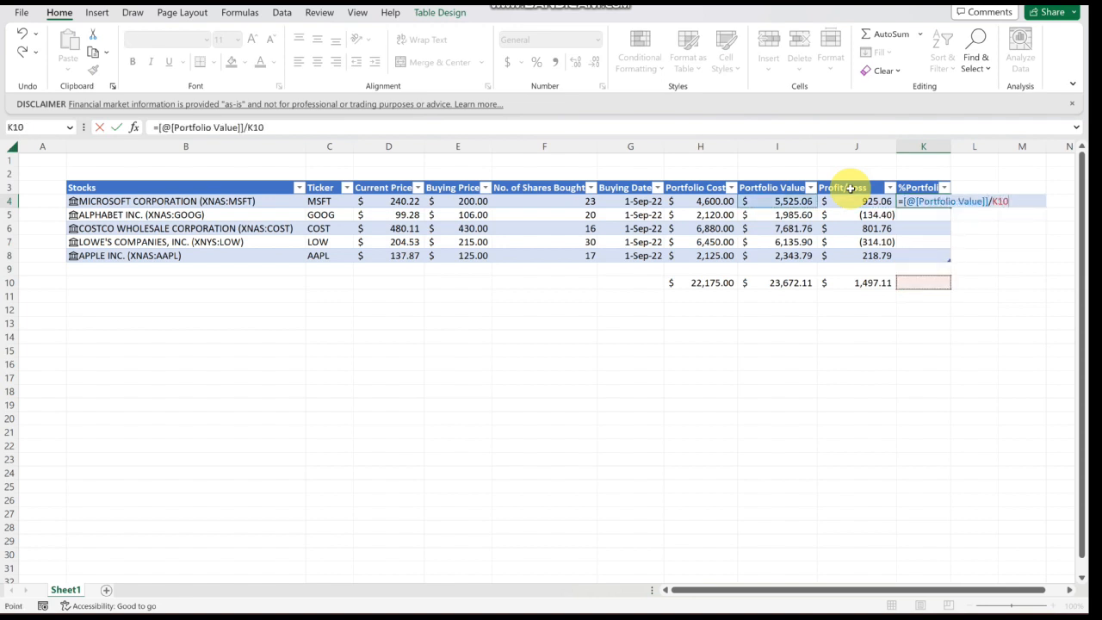
{"action": "key", "text": "Left"}
{"action": "key", "text": "Left"}
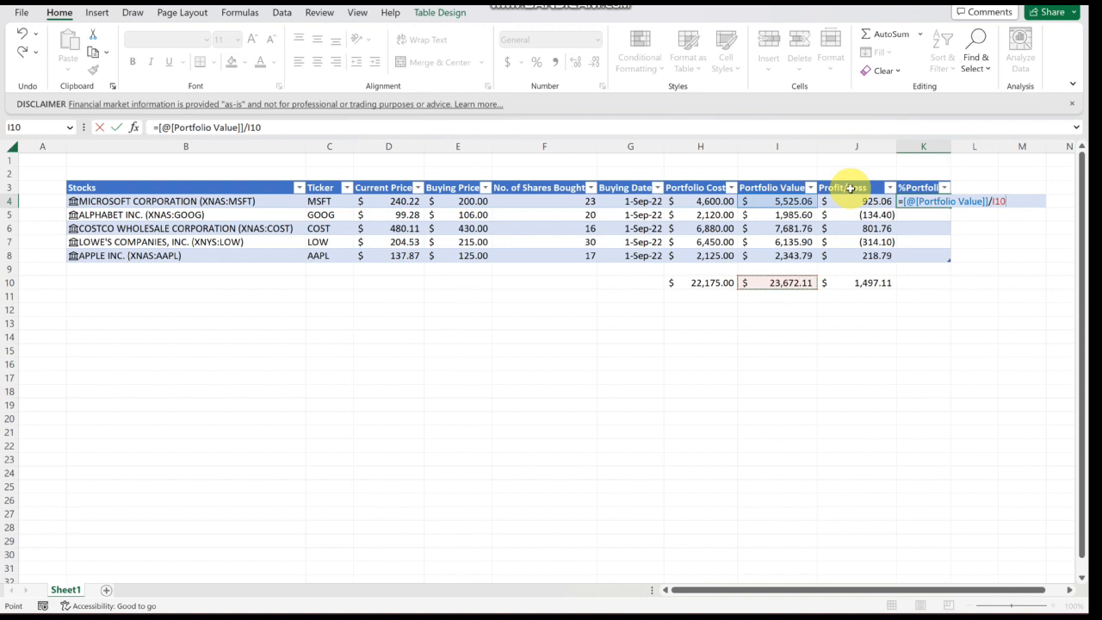
{"action": "key", "text": "F2"}
{"action": "type", "text": "$I$"}
{"action": "key", "text": "Return"}
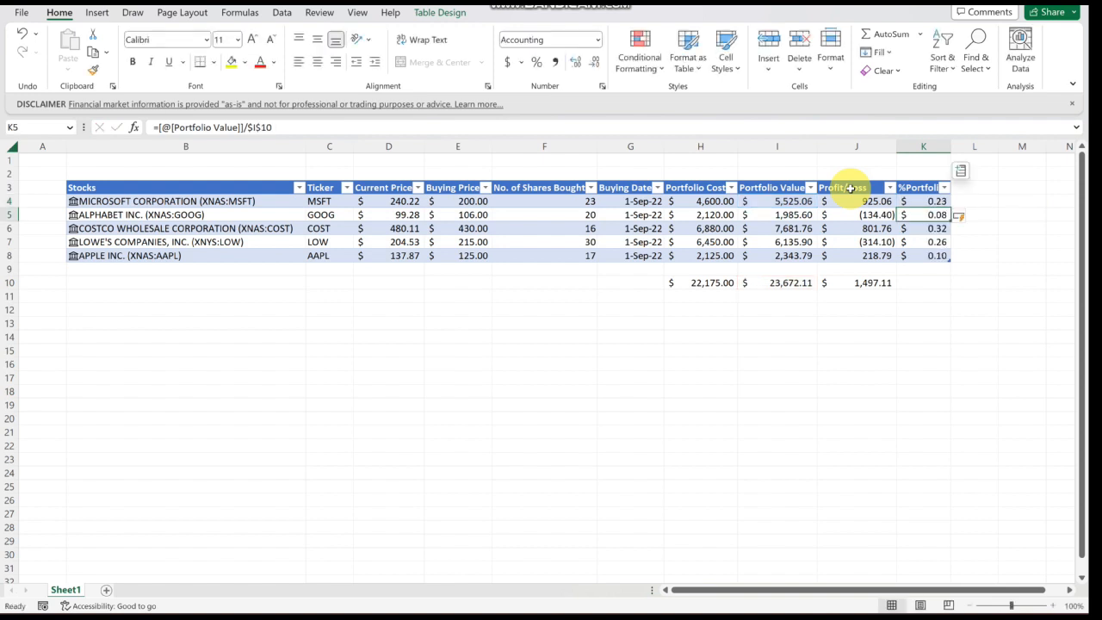
- Format the %Portfolio values as percentages with one decimal place
{"action": "key", "text": "Up"}
{"action": "key", "text": "shift+Down"}
{"action": "key", "text": "shift+Down"}
{"action": "key", "text": "shift+Down"}
{"action": "key", "text": "shift+Down"}
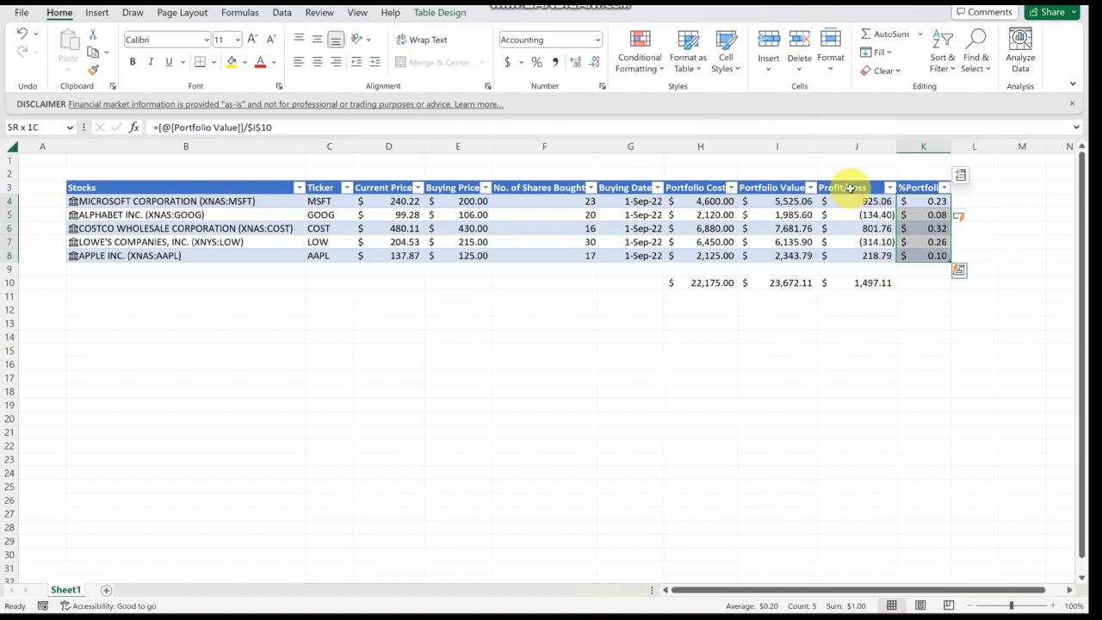
{"action": "key", "text": "h"}
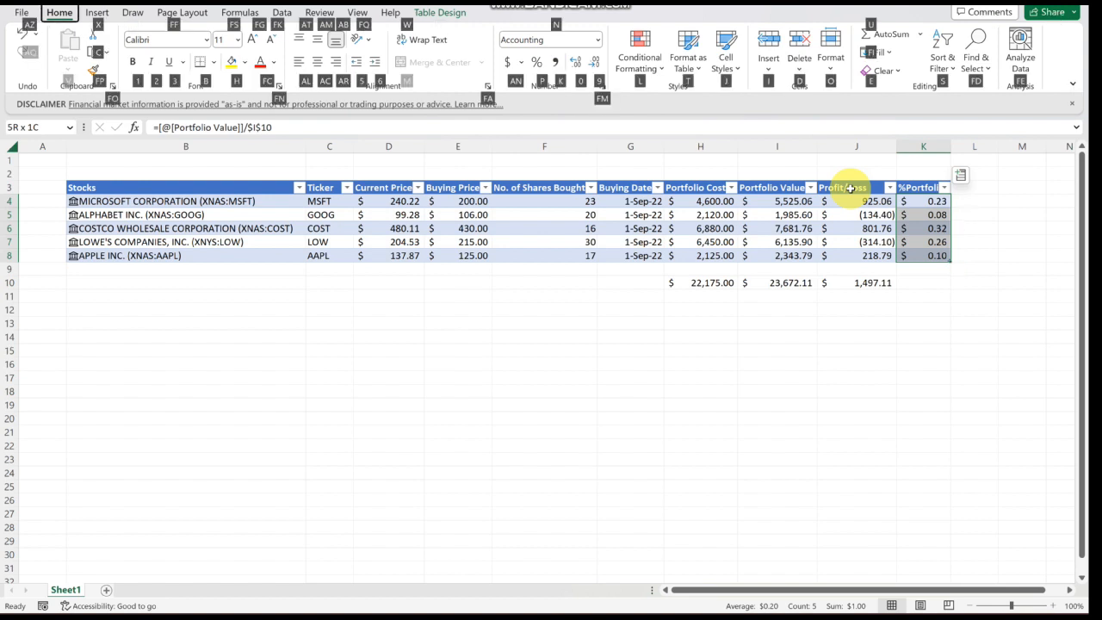
{"action": "key", "text": "p"}
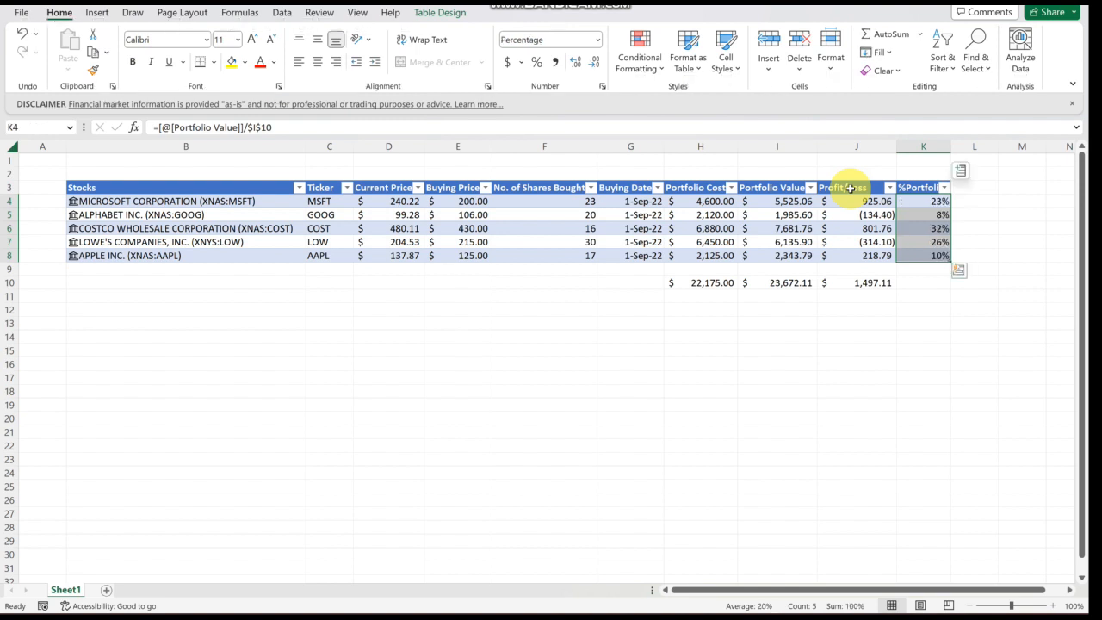
{"action": "key", "text": "alt+h"}
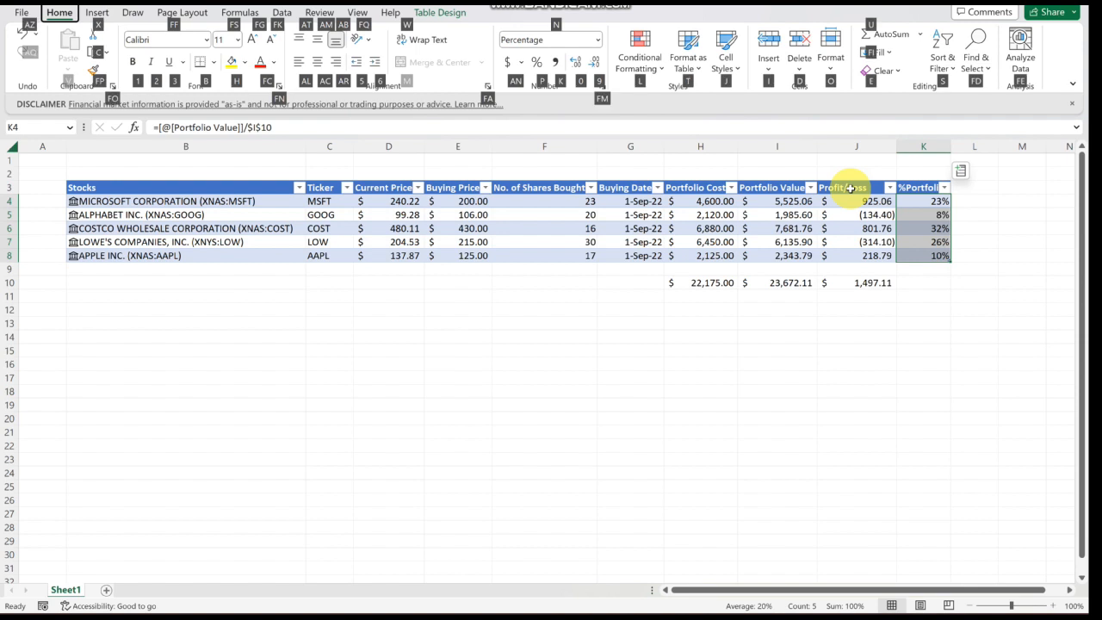
{"action": "key", "text": "0"}
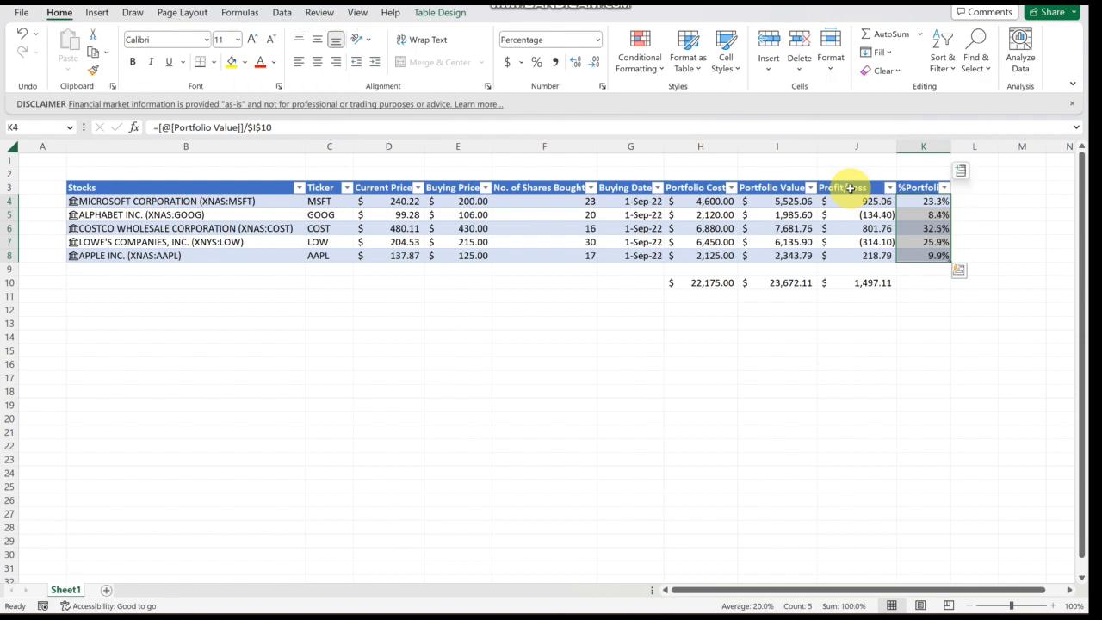
{"action": "key", "text": "Return"}
{"action": "key", "text": "Return"}
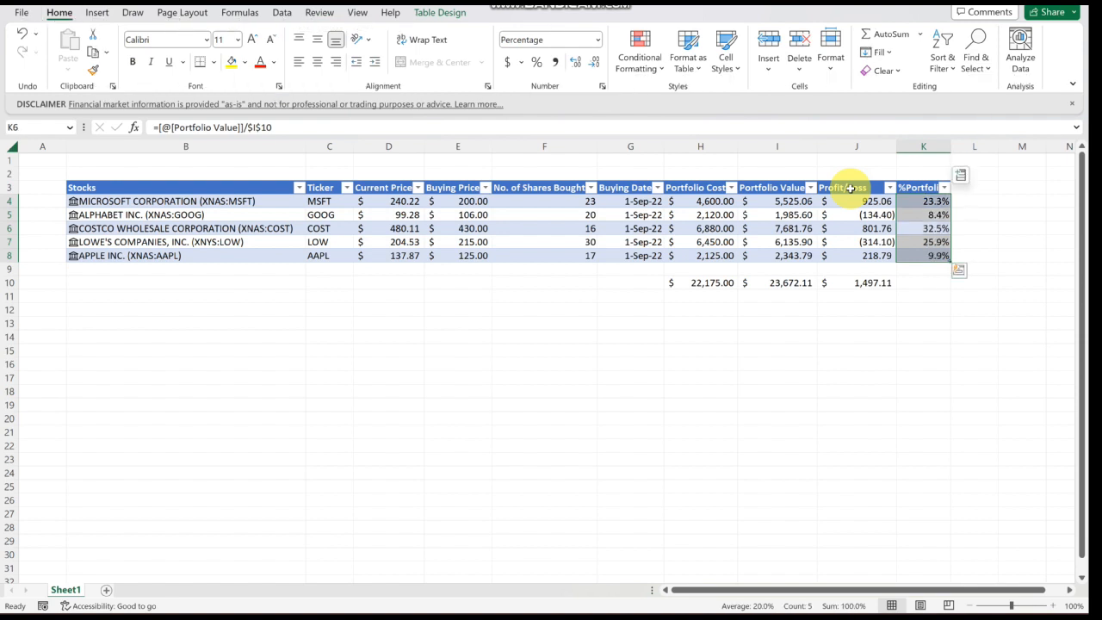
- Make the totals row 10 under Portfolio Cost, Portfolio Value and Profit/Loss bold
{"action": "key", "text": "Down"}
{"action": "key", "text": "Down"}
{"action": "key", "text": "Down"}
{"action": "key", "text": "Down"}
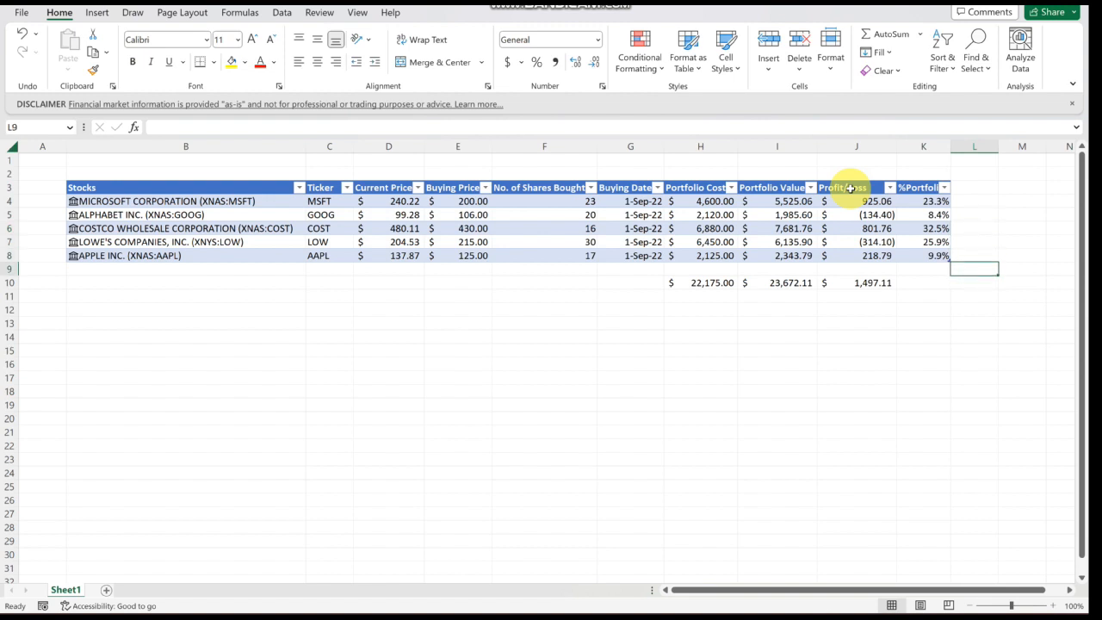
{"action": "key", "text": "Left"}
{"action": "key", "text": "shift+Left"}
{"action": "key", "text": "shift+Left"}
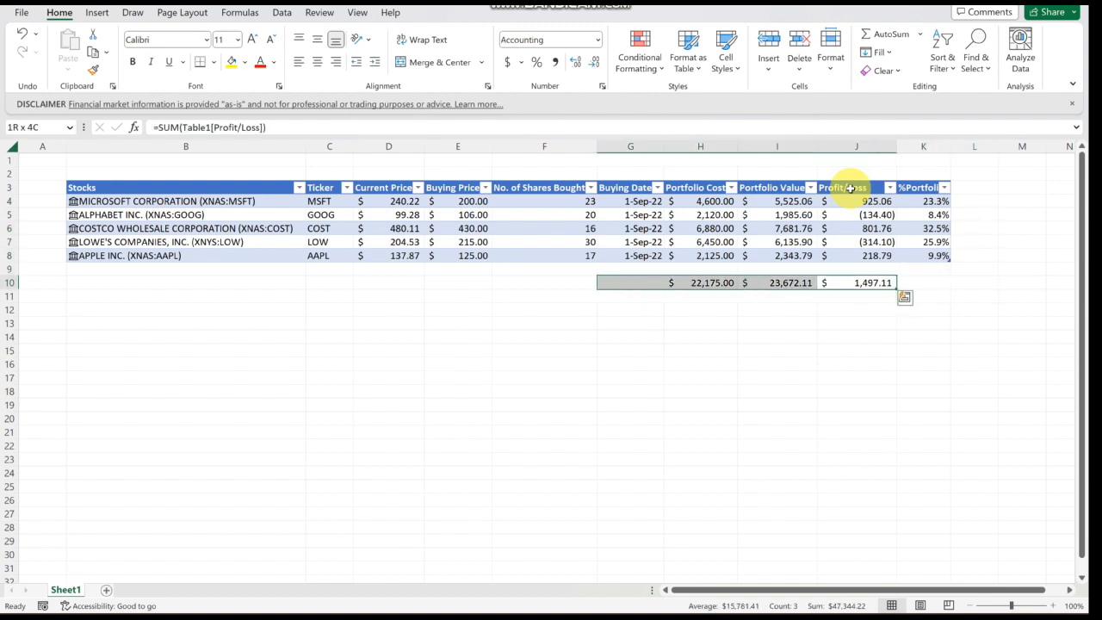
{"action": "key", "text": "ctrl+b"}
{"action": "key", "text": "Right"}
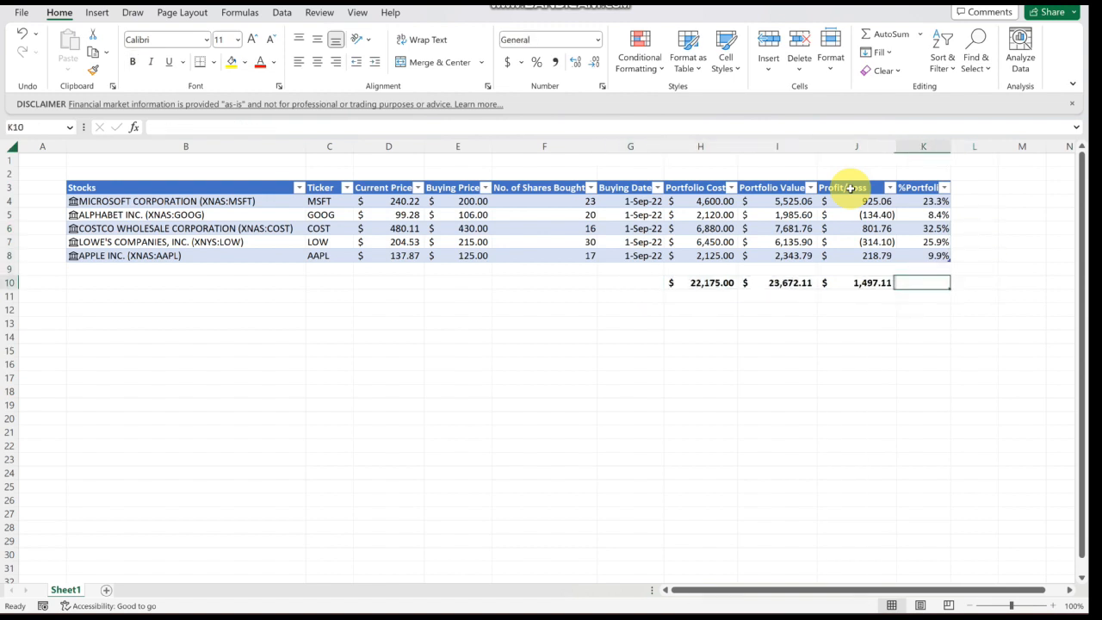
- Insert an empty 2-D pie chart and move it below the table near cell B12
{"action": "key", "text": "Down"}
{"action": "key", "text": "Down"}
{"action": "key", "text": "Left"}
{"action": "key", "text": "Left"}
{"action": "key", "text": "Left"}
{"action": "key", "text": "Left"}
{"action": "key", "text": "Left"}
{"action": "key", "text": "Left"}
{"action": "key", "text": "Left"}
{"action": "key", "text": "Left"}
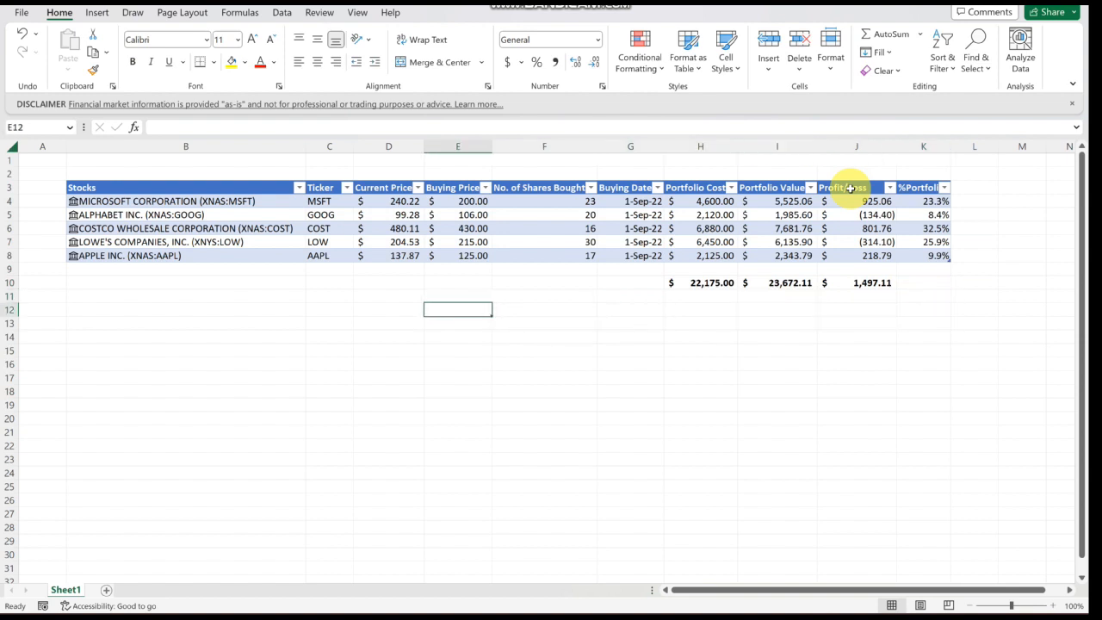
{"action": "key", "text": "Left"}
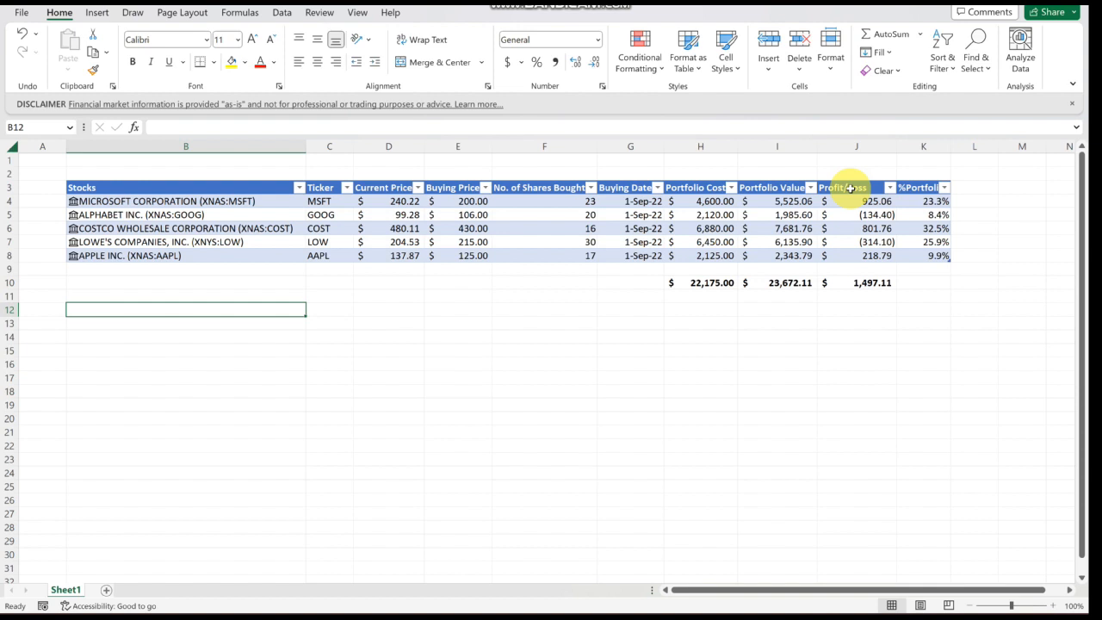
{"action": "key", "text": "Down"}
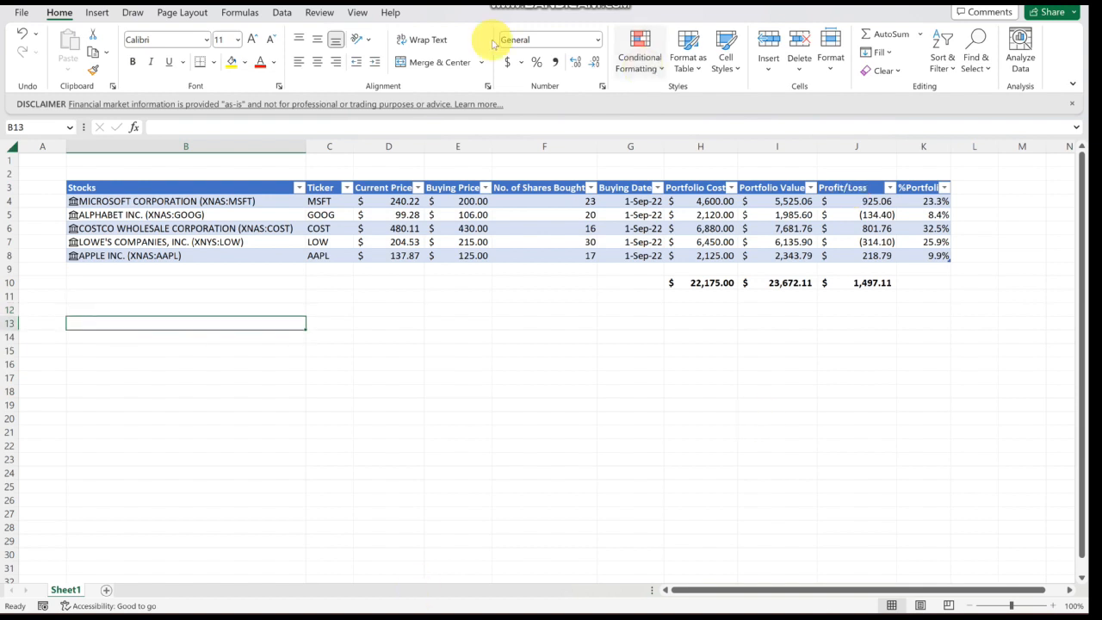
{"action": "left_click", "coordinate": [94, 13]}
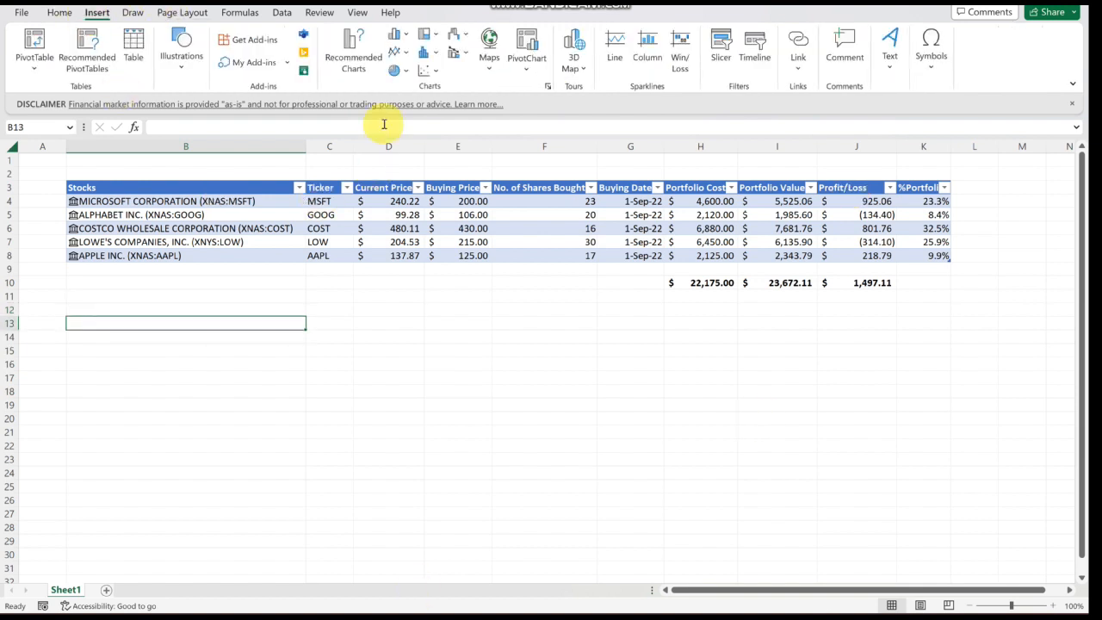
{"action": "left_click", "coordinate": [398, 73]}
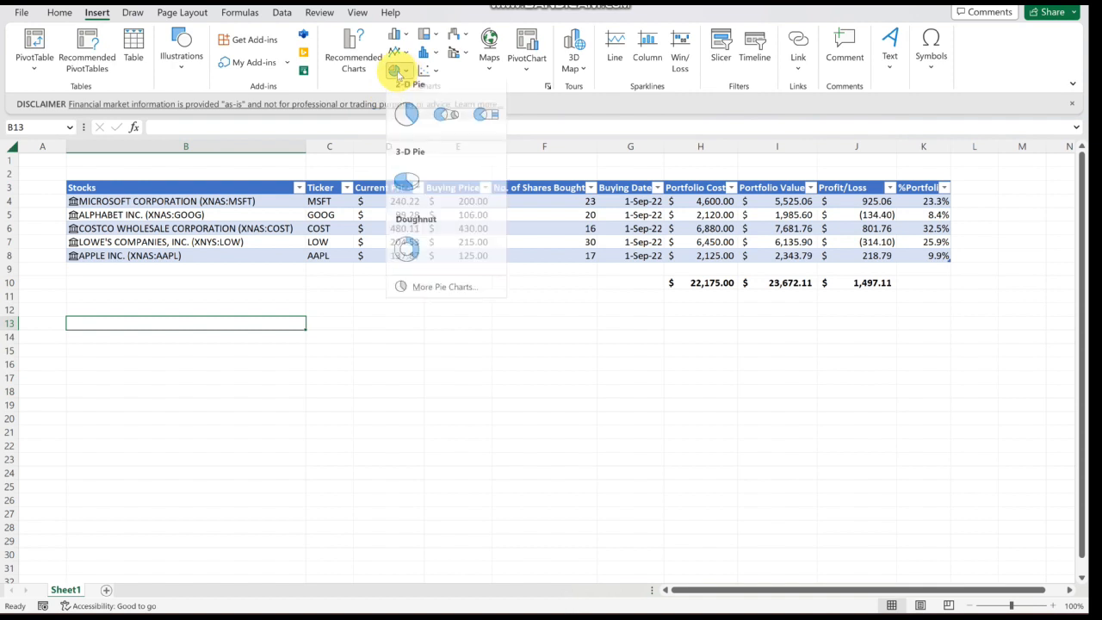
{"action": "left_click", "coordinate": [405, 115]}
{"action": "left_click_drag", "start_coordinate": [454, 357], "coordinate": [189, 395]}
- Add a chart data series named Portfolio using the %Portfolio values K4:K8
{"action": "right_click", "coordinate": [251, 370]}
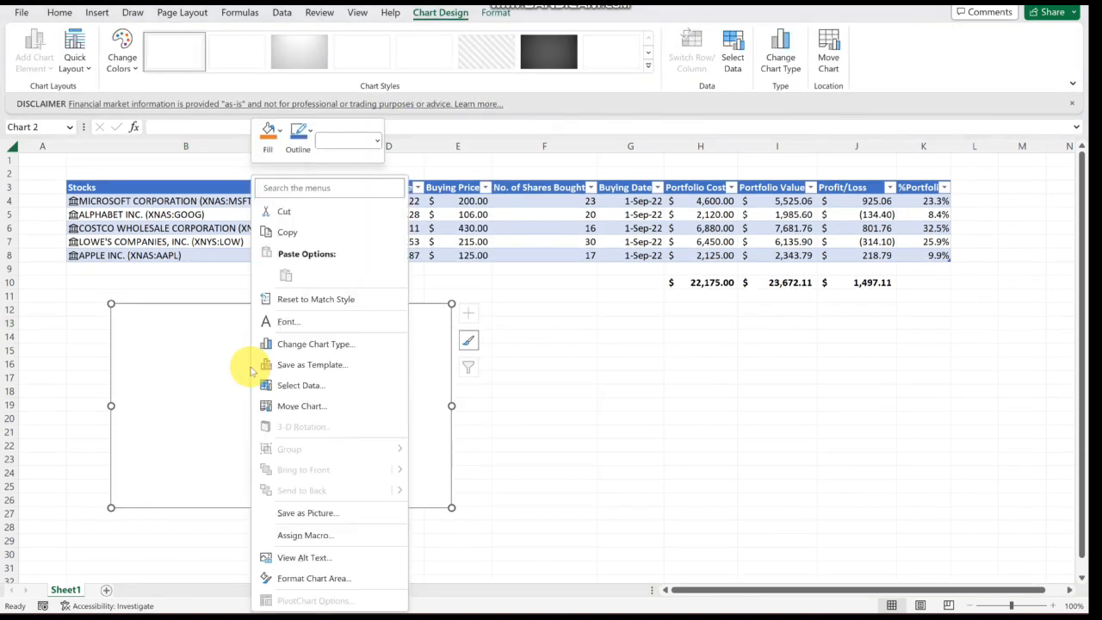
{"action": "left_click", "coordinate": [303, 386]}
{"action": "left_click", "coordinate": [701, 385]}
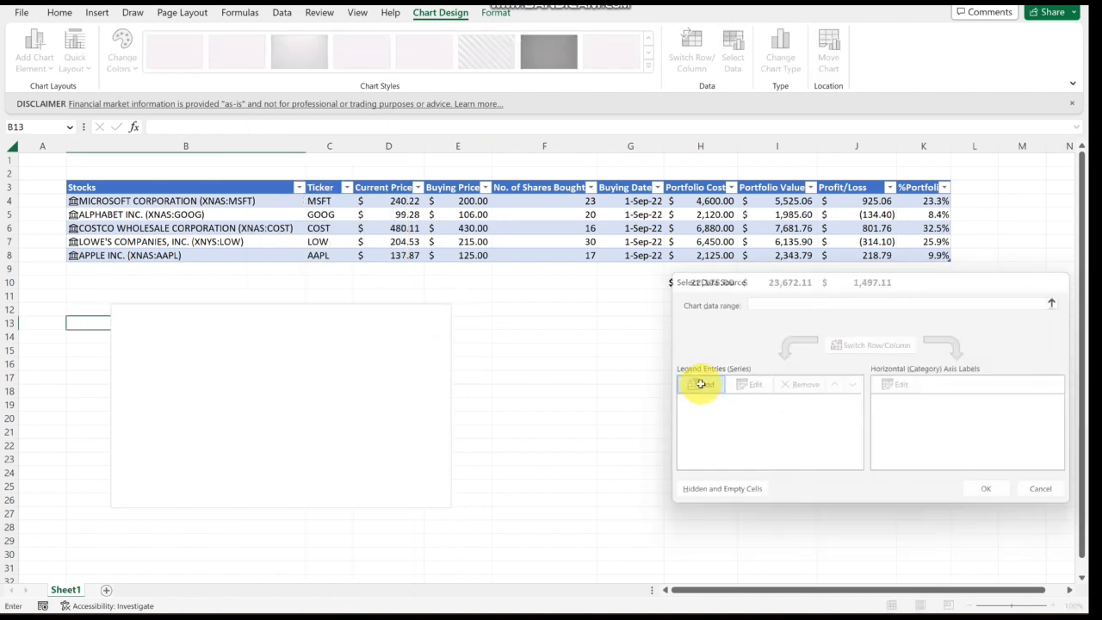
{"action": "type", "text": "Po"}
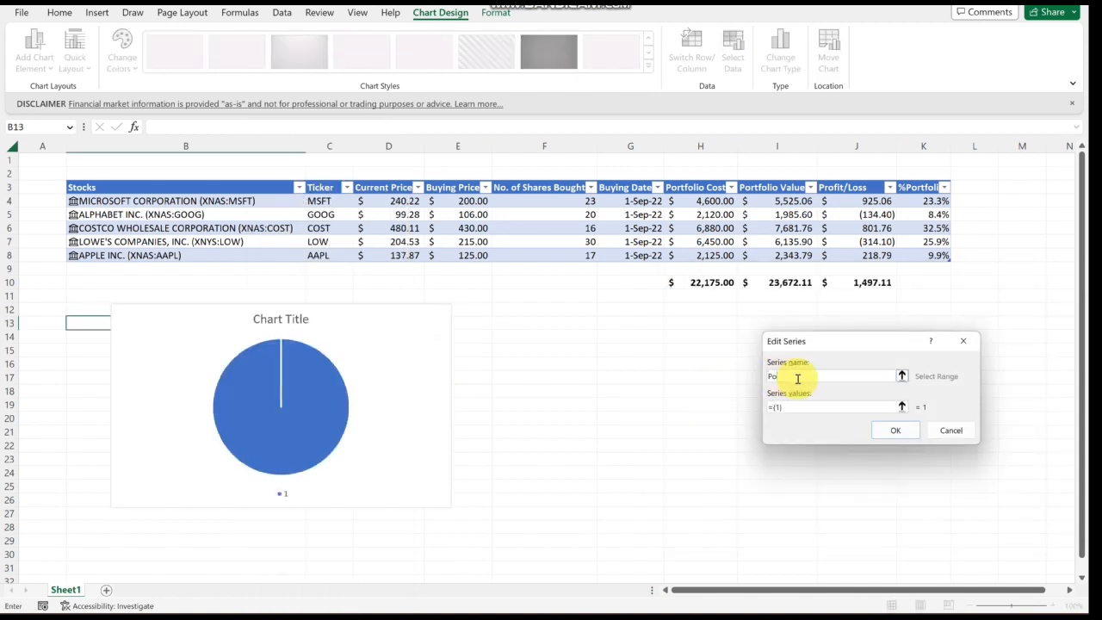
{"action": "type", "text": "rtfolio"}
{"action": "left_click", "coordinate": [902, 408]}
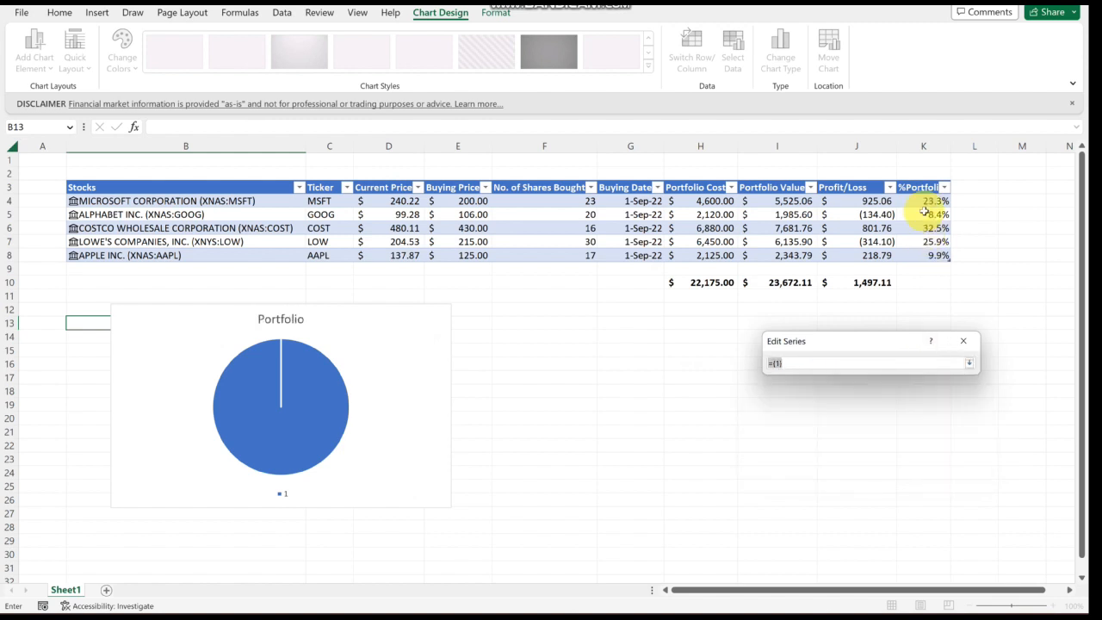
{"action": "left_click_drag", "start_coordinate": [924, 202], "coordinate": [930, 250]}
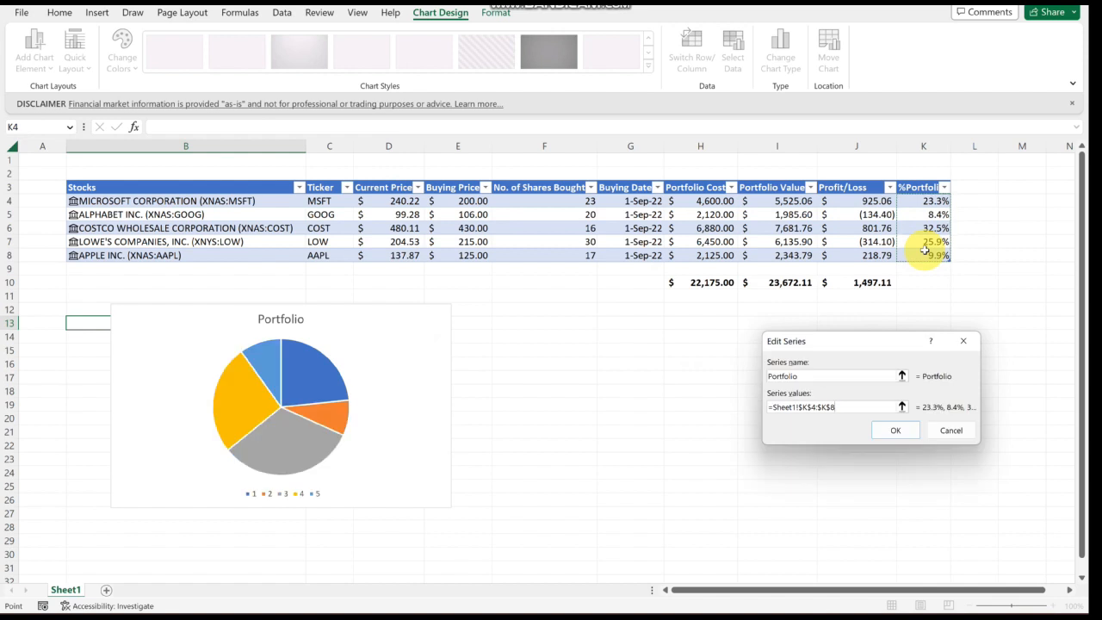
{"action": "left_click", "coordinate": [896, 430]}
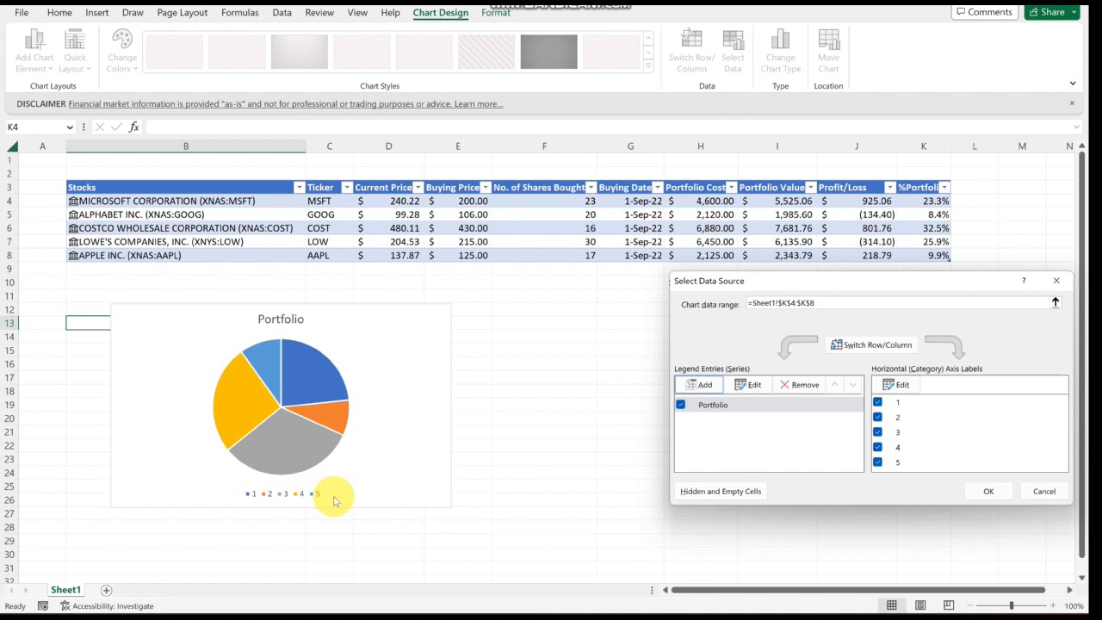
- Set the pie chart's category labels to the Ticker cells C4:C8 and confirm the data source
{"action": "left_click", "coordinate": [892, 387]}
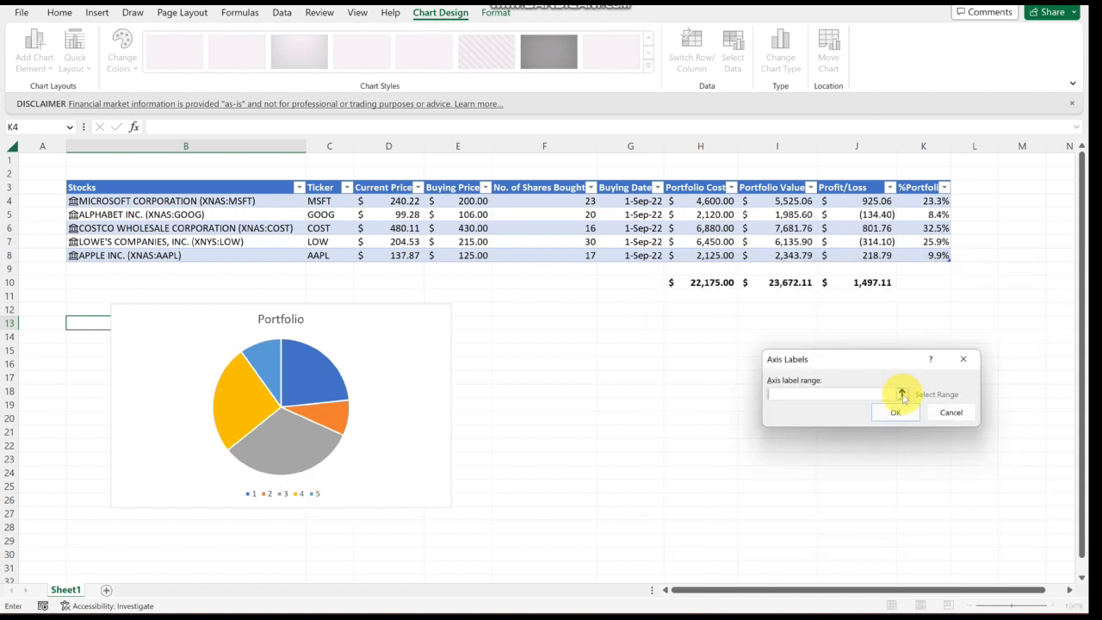
{"action": "left_click", "coordinate": [902, 392]}
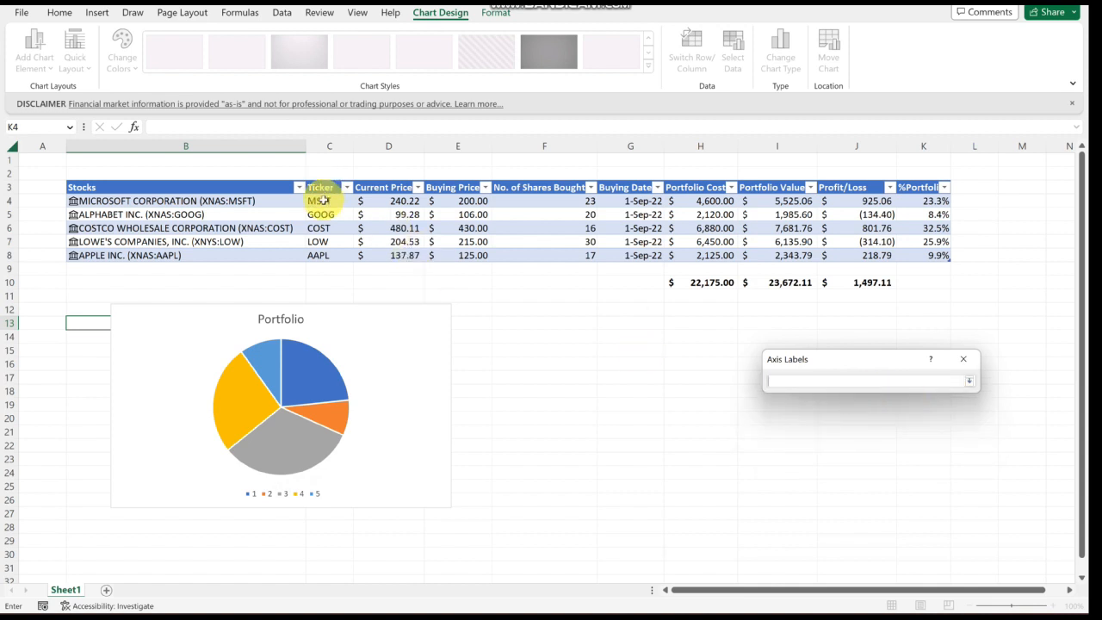
{"action": "left_click_drag", "start_coordinate": [321, 200], "coordinate": [325, 255]}
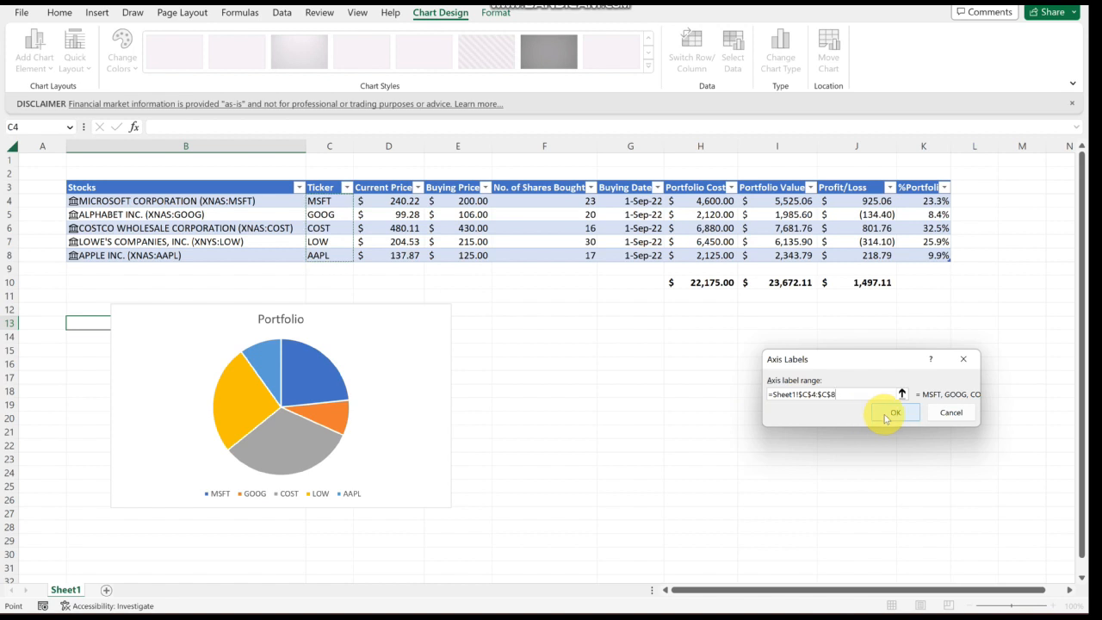
{"action": "left_click", "coordinate": [893, 413]}
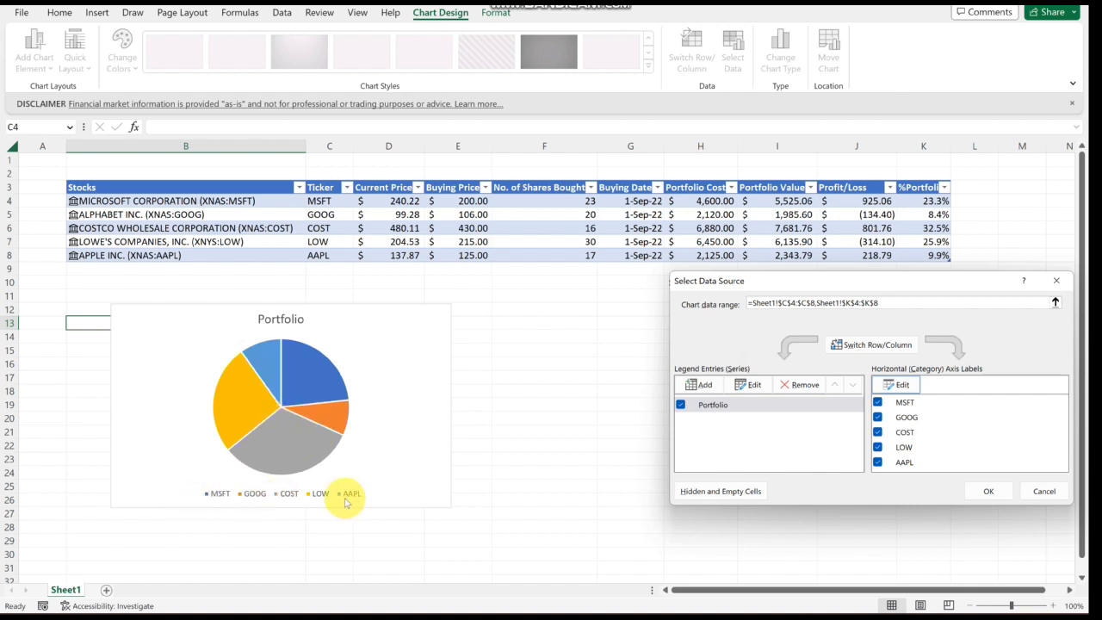
{"action": "left_click", "coordinate": [981, 493]}
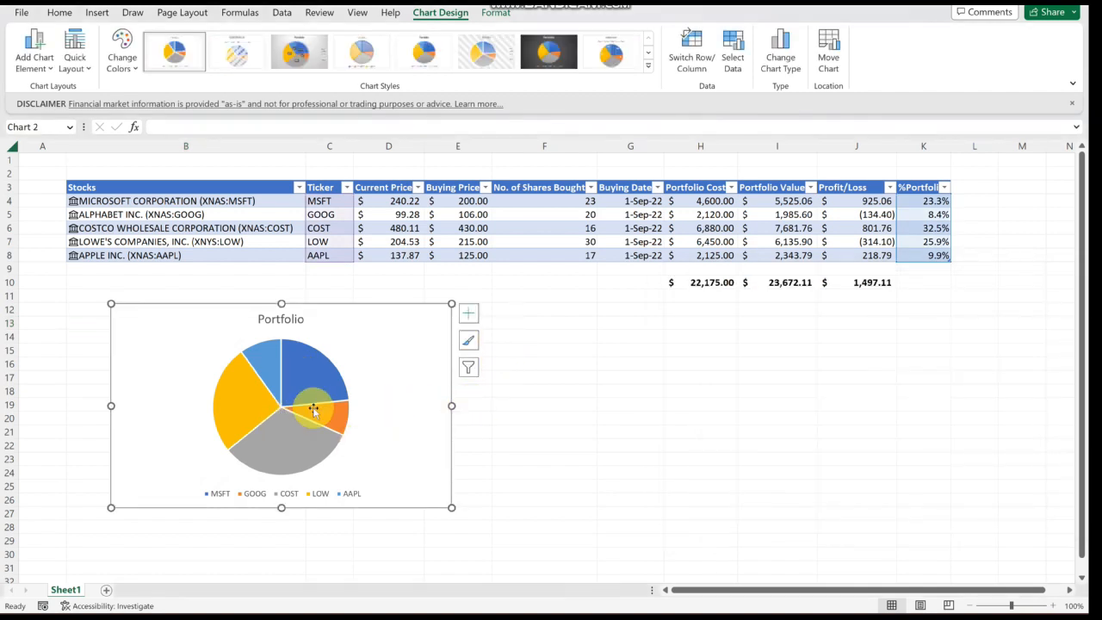
- Turn on data labels for the pie chart slices
{"action": "left_click", "coordinate": [470, 317]}
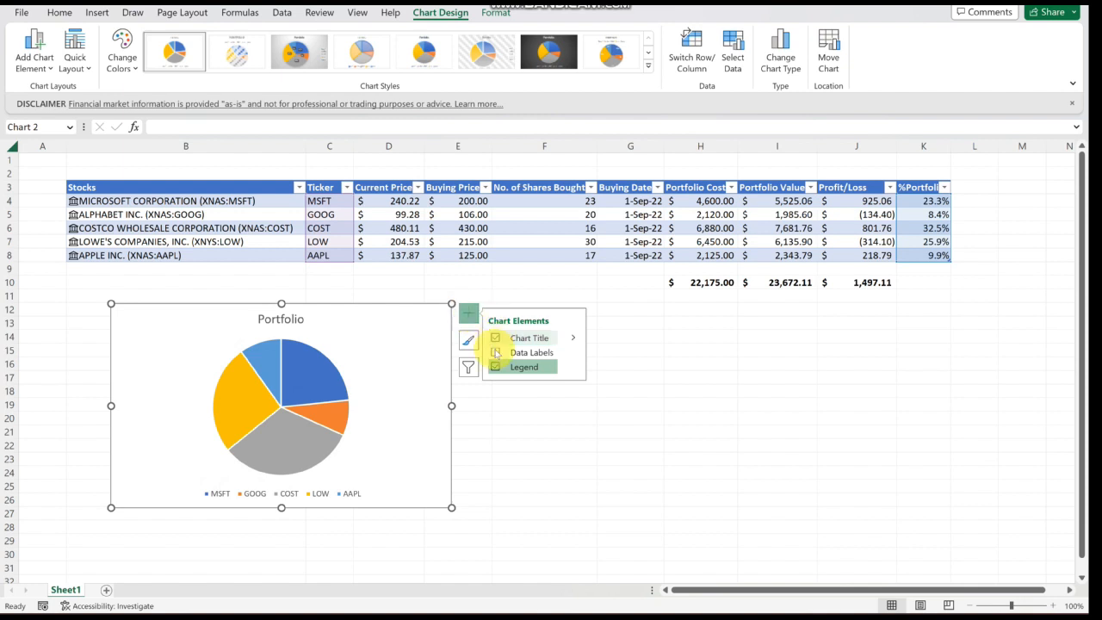
{"action": "left_click", "coordinate": [496, 353]}
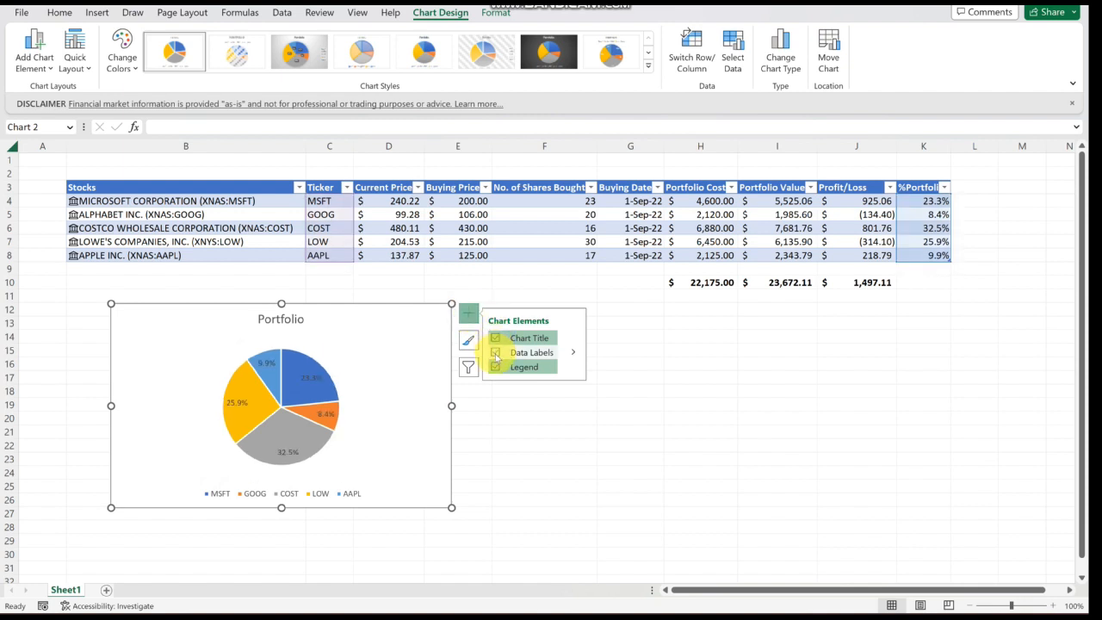
{"action": "left_click", "coordinate": [670, 403]}
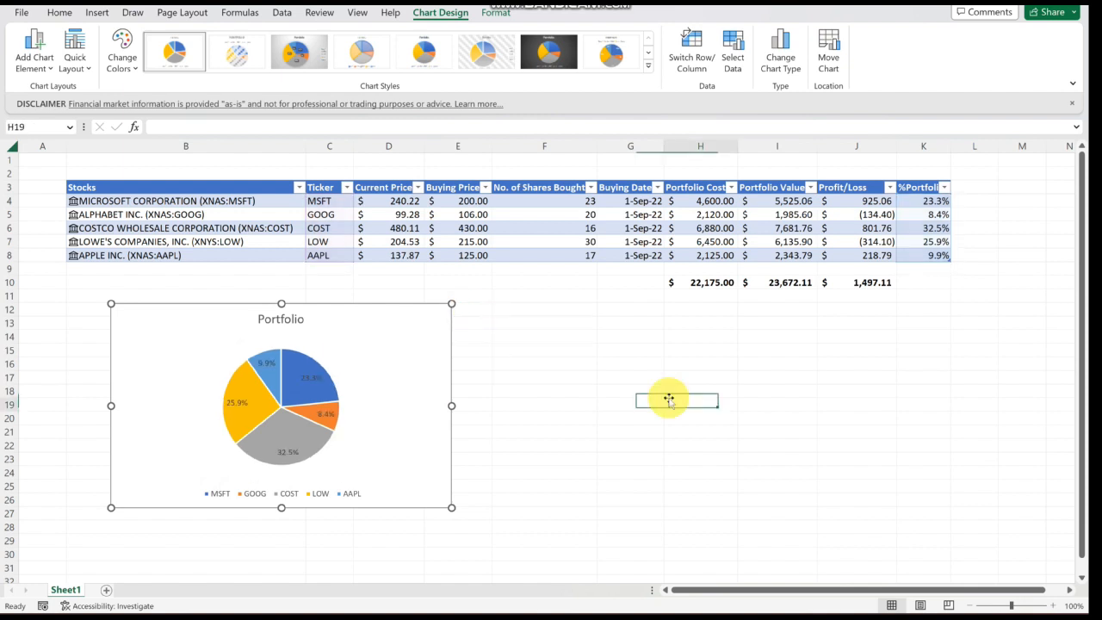
- Enlarge the pie chart so it extends to about column E and row 27
{"action": "left_click", "coordinate": [378, 419]}
{"action": "left_click_drag", "start_coordinate": [450, 508], "coordinate": [510, 546]}
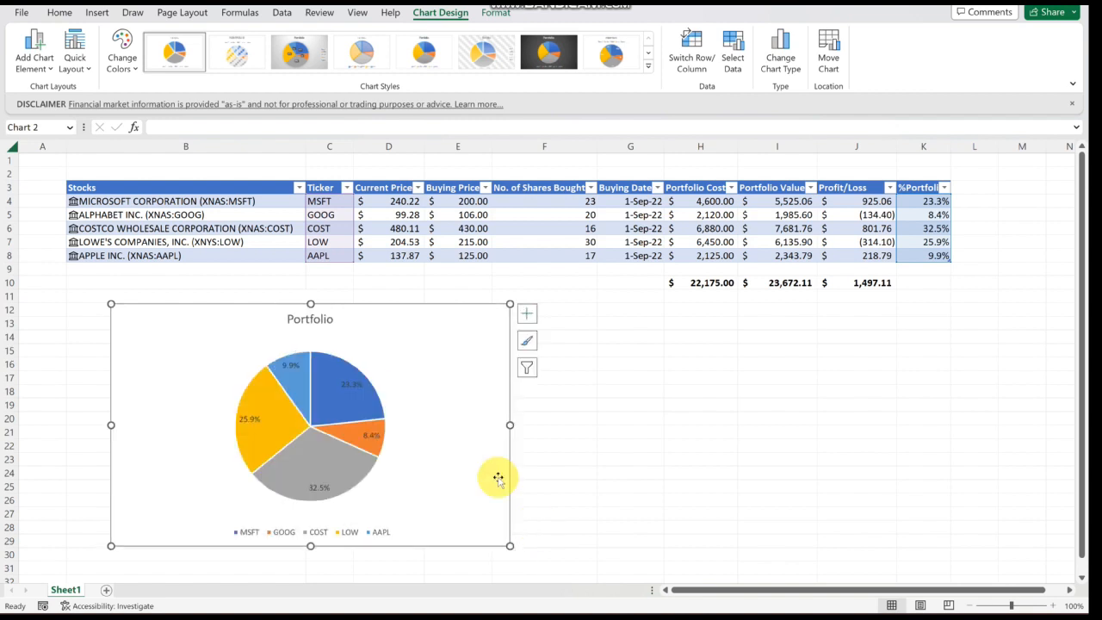
{"action": "left_click", "coordinate": [629, 456]}
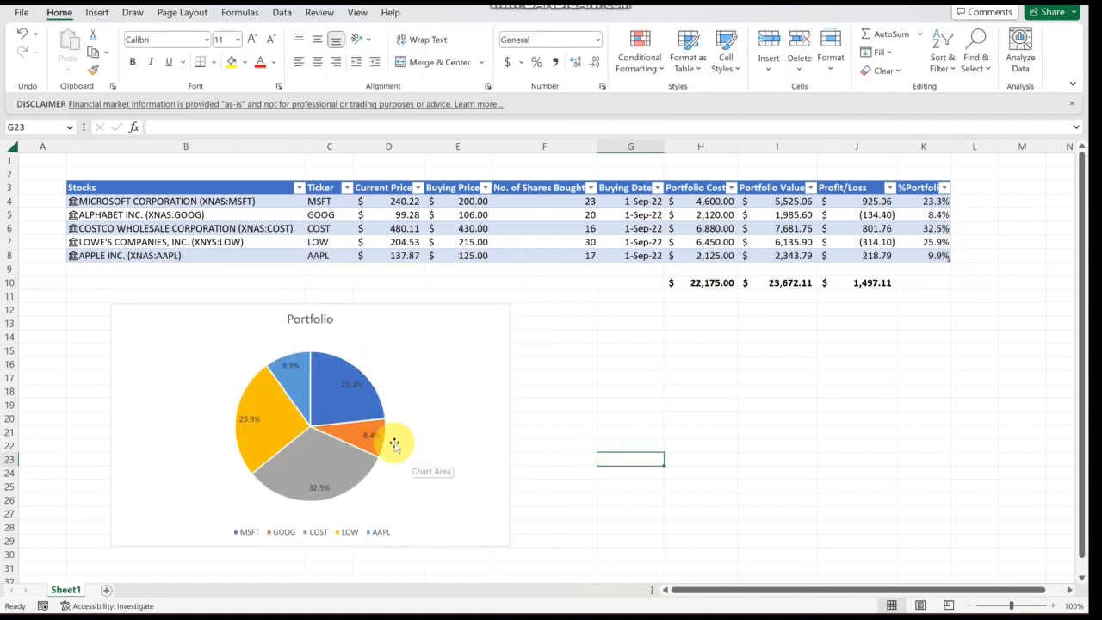
- Make the pie chart's title bold
{"action": "left_click", "coordinate": [320, 319]}
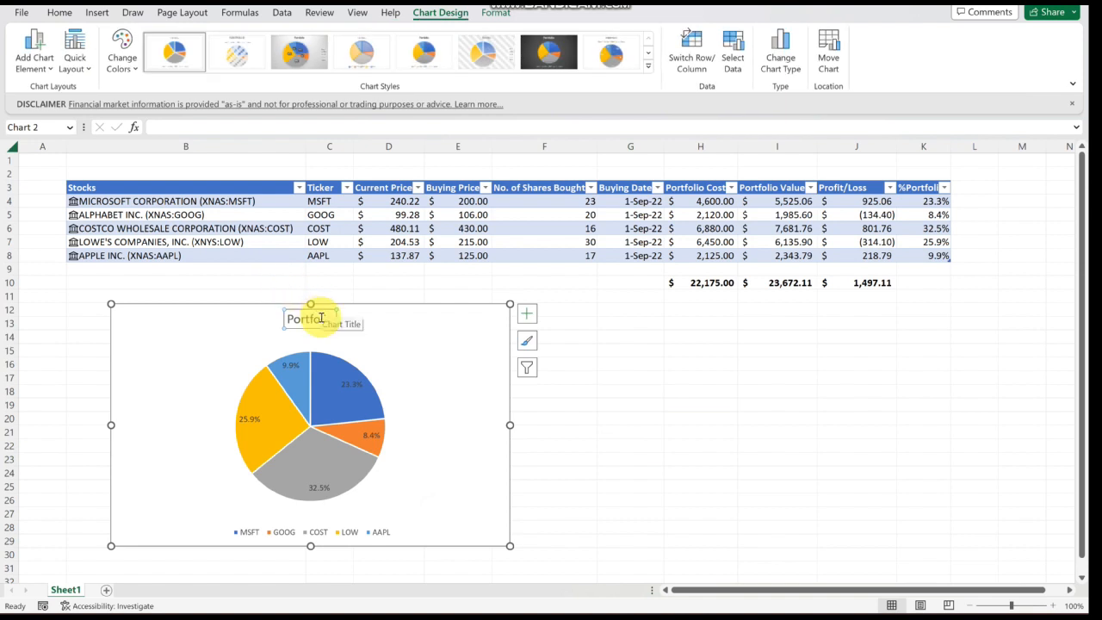
{"action": "key", "text": "ctrl+b"}
- Select the pie chart's data labels and enlarge their font size several steps
{"action": "left_click", "coordinate": [250, 533]}
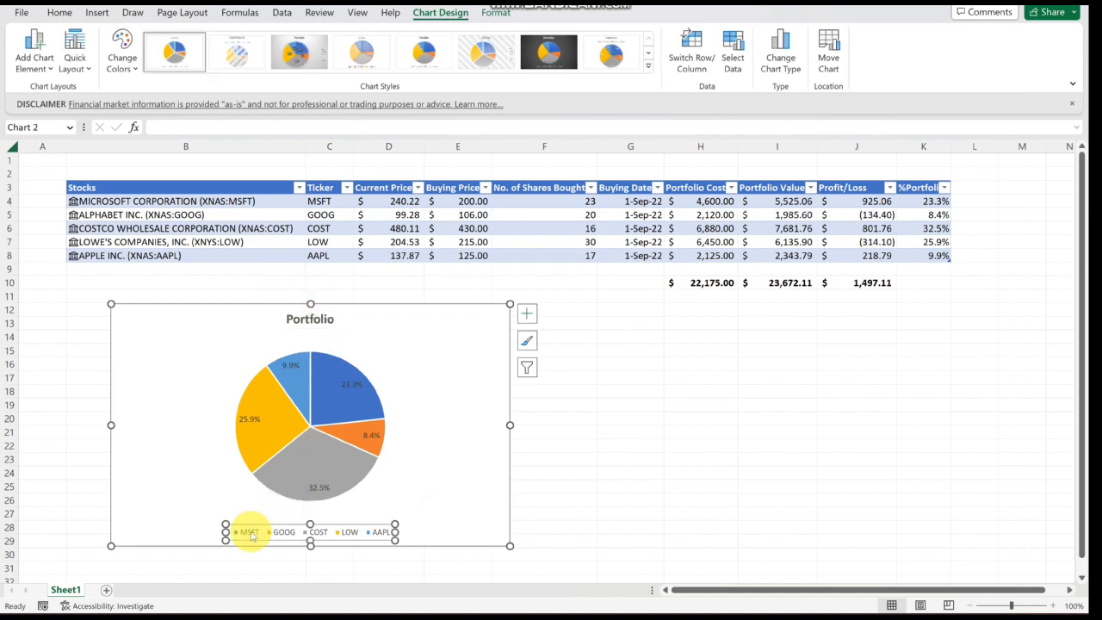
{"action": "left_click", "coordinate": [357, 386]}
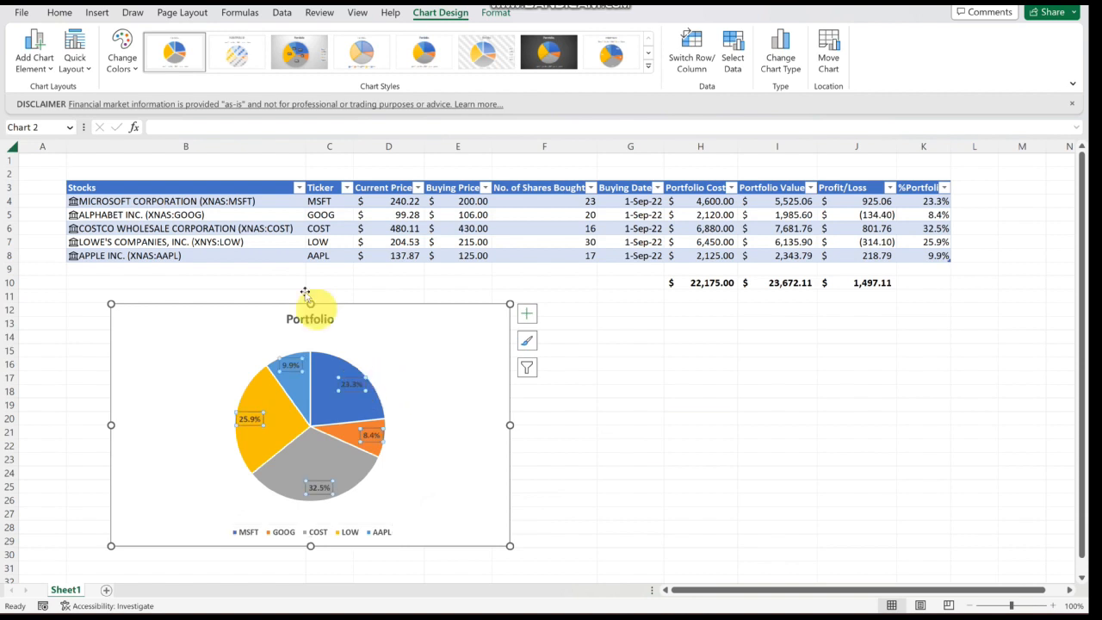
{"action": "left_click", "coordinate": [58, 12]}
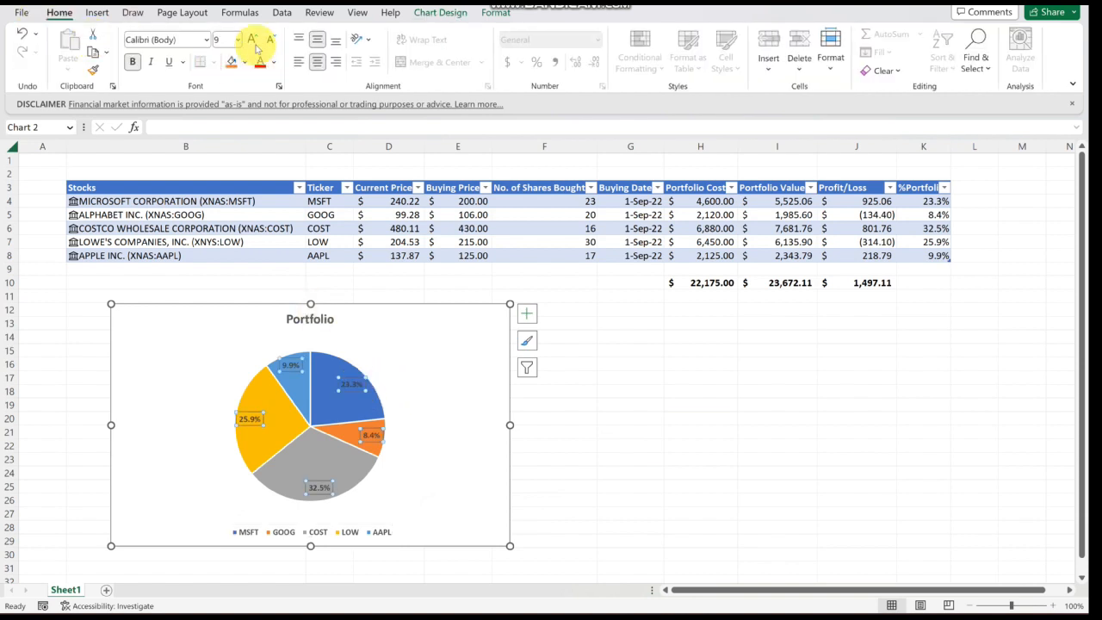
{"action": "left_click", "coordinate": [253, 39]}
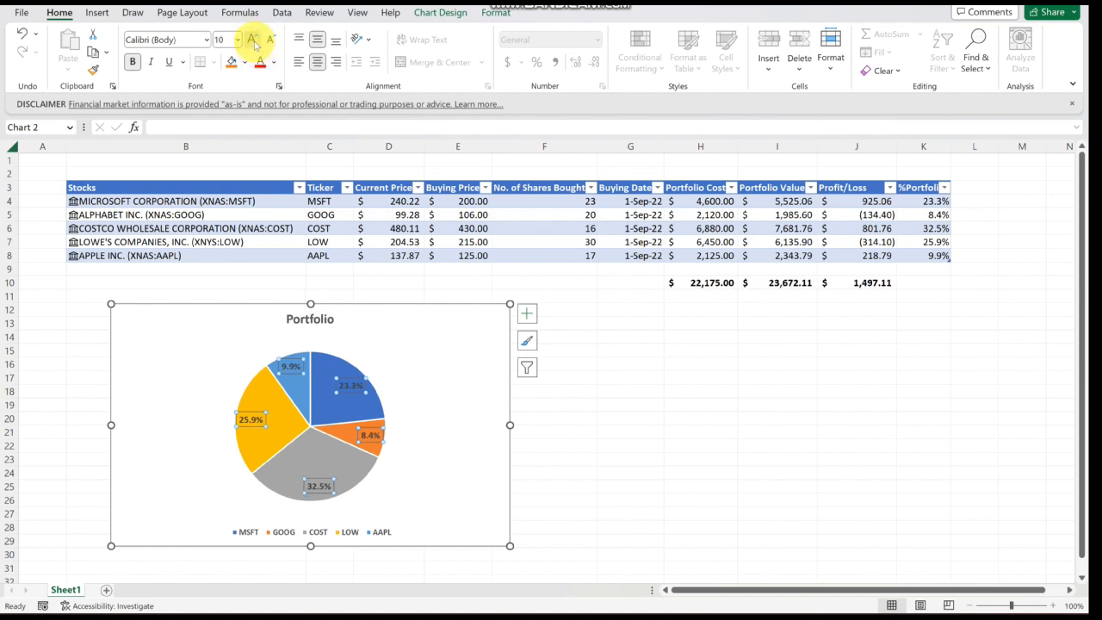
{"action": "left_click", "coordinate": [254, 41]}
{"action": "left_click", "coordinate": [254, 41]}
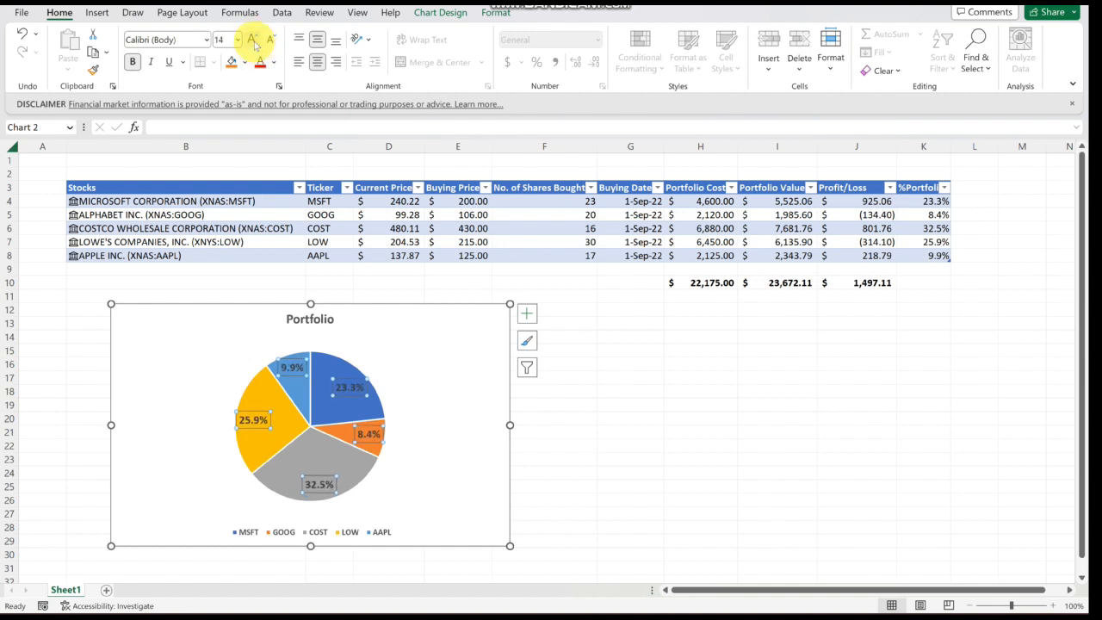
{"action": "left_click", "coordinate": [255, 40]}
{"action": "left_click", "coordinate": [704, 452]}
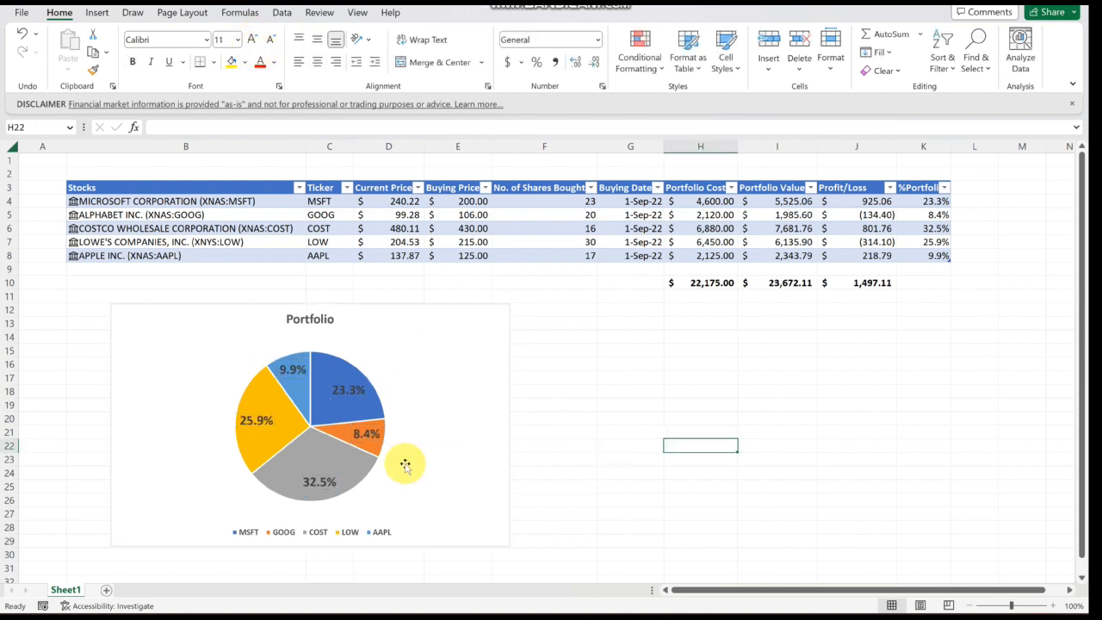
{"action": "left_click", "coordinate": [372, 462]}
{"action": "left_click_drag", "start_coordinate": [374, 462], "coordinate": [394, 453]}
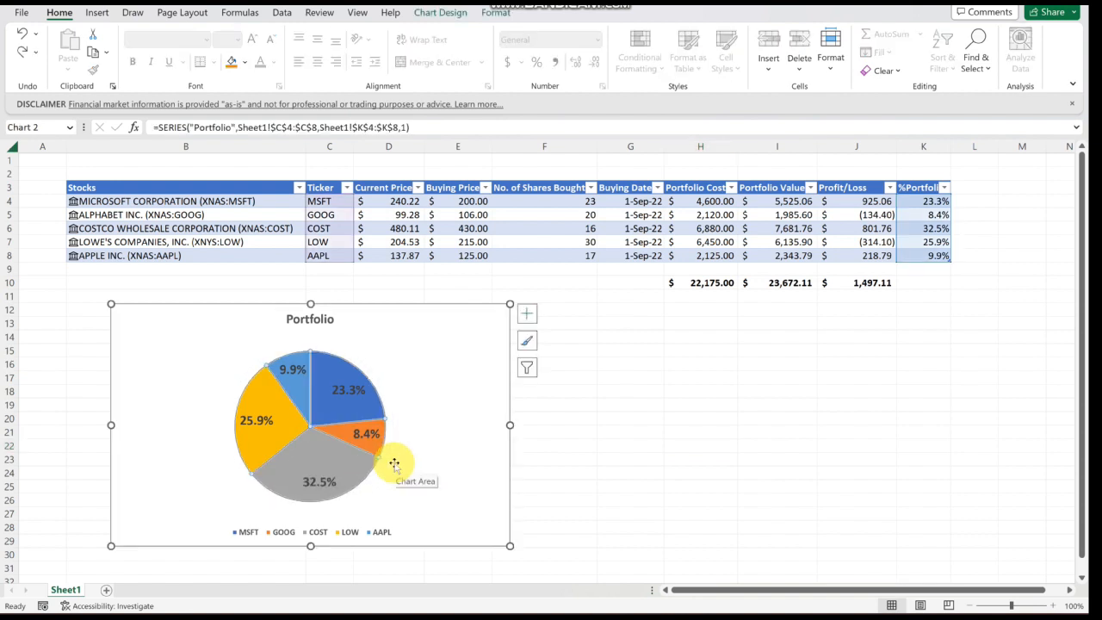
{"action": "left_click", "coordinate": [611, 462]}
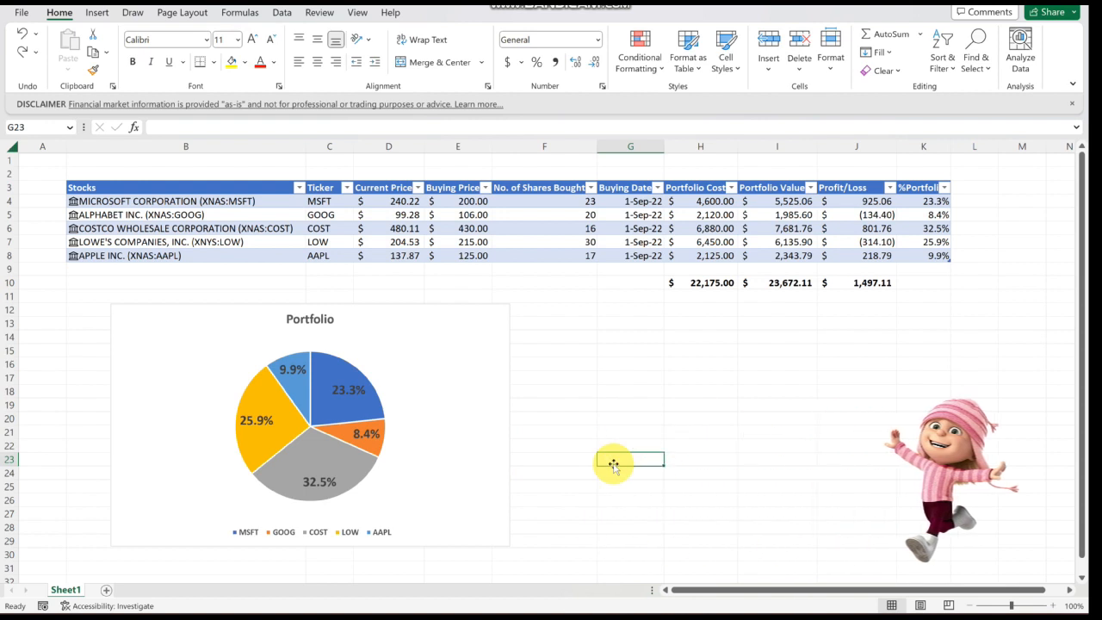
- Rename the worksheet to Portfolio
{"action": "double_click", "coordinate": [62, 590]}
{"action": "type", "text": "Portfolio"}
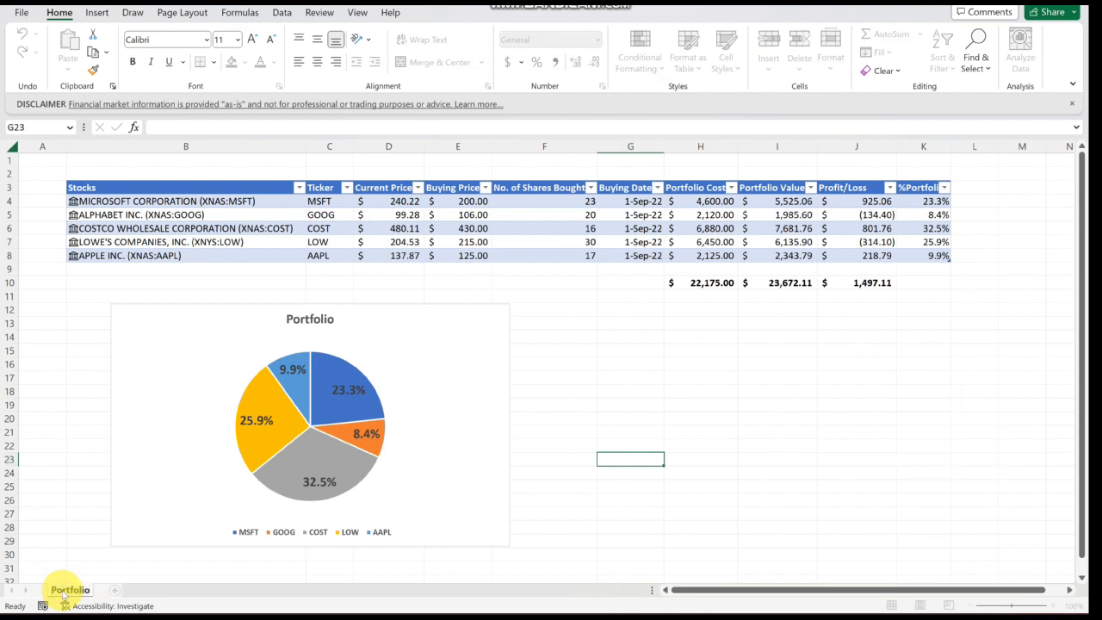
{"action": "key", "text": "Return"}
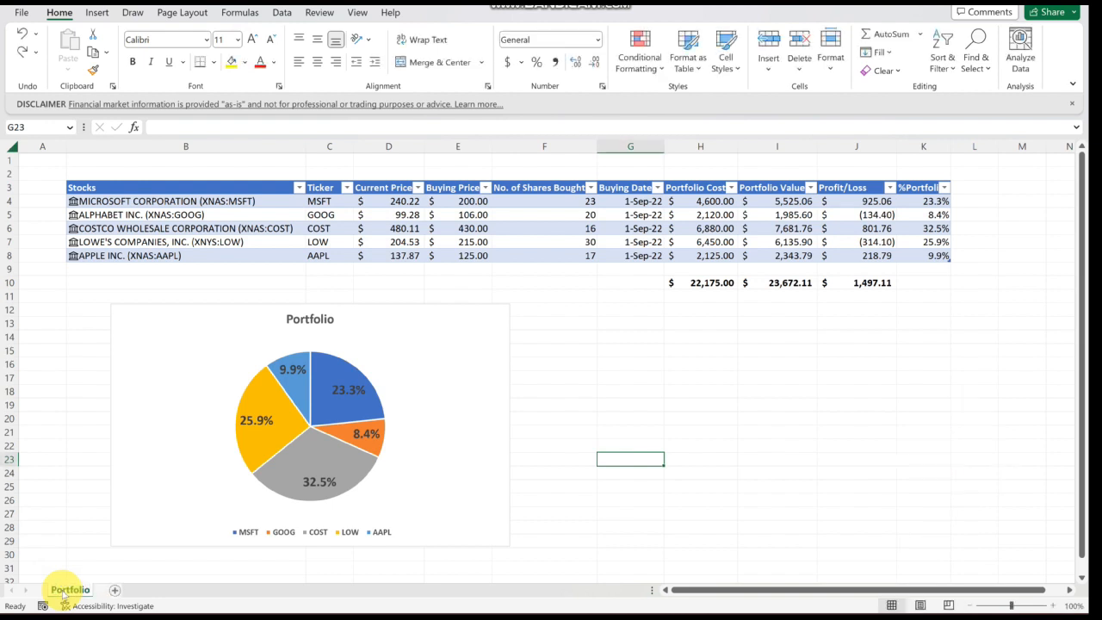
- Add 52 week high and 52 week low columns to the table from the Stocks data type fields
{"action": "left_click", "coordinate": [732, 433]}
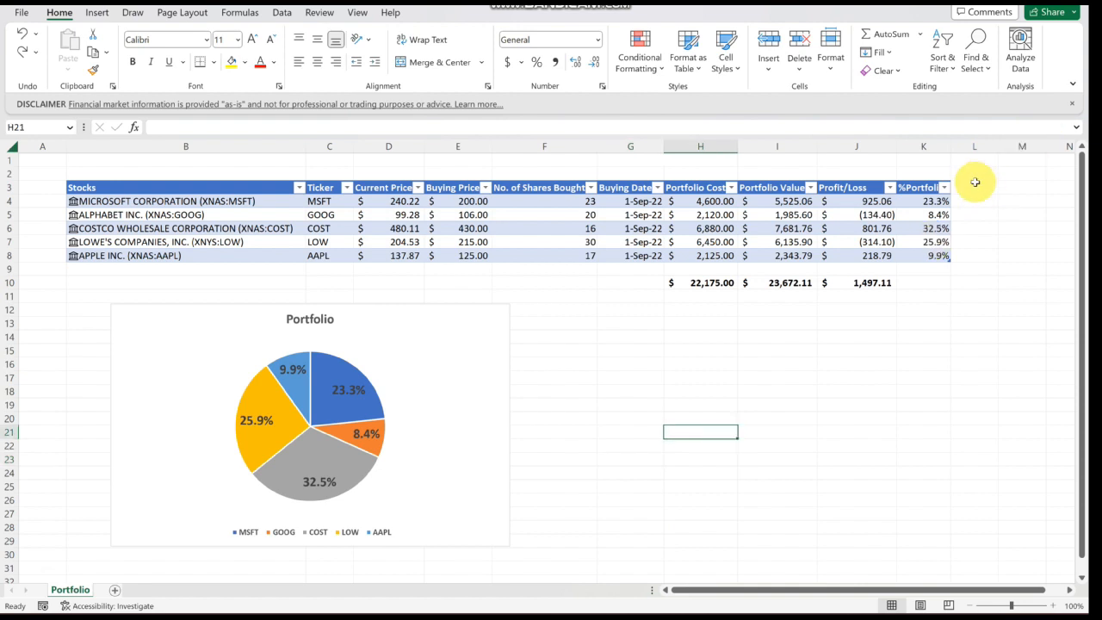
{"action": "left_click", "coordinate": [940, 186]}
{"action": "left_click", "coordinate": [963, 169]}
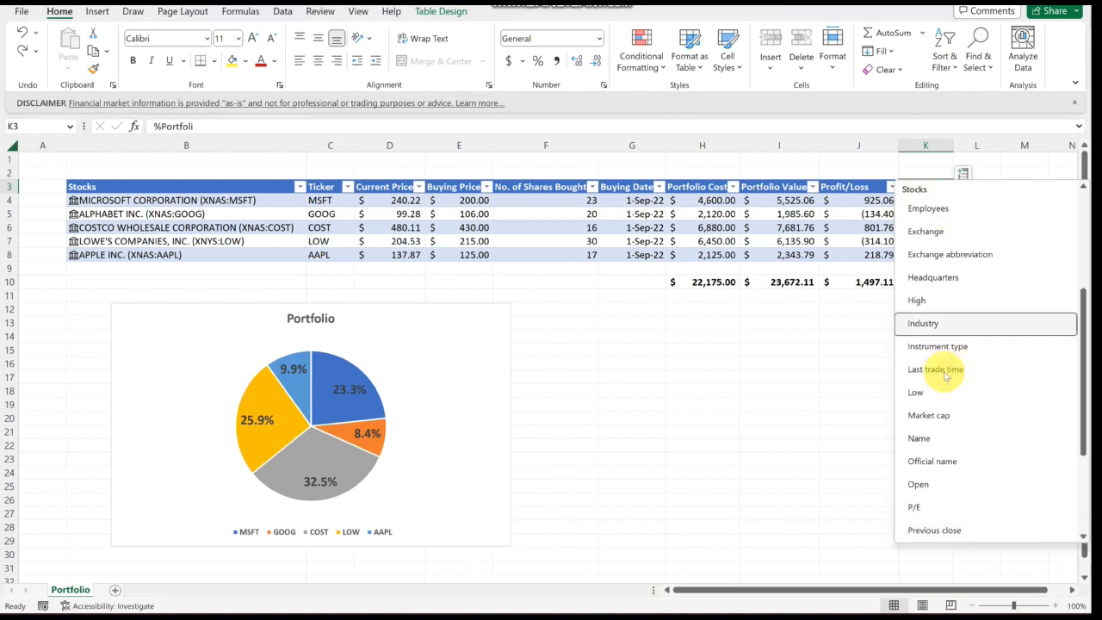
{"action": "scroll", "coordinate": [945, 376], "scroll_direction": "down", "scroll_amount": 3}
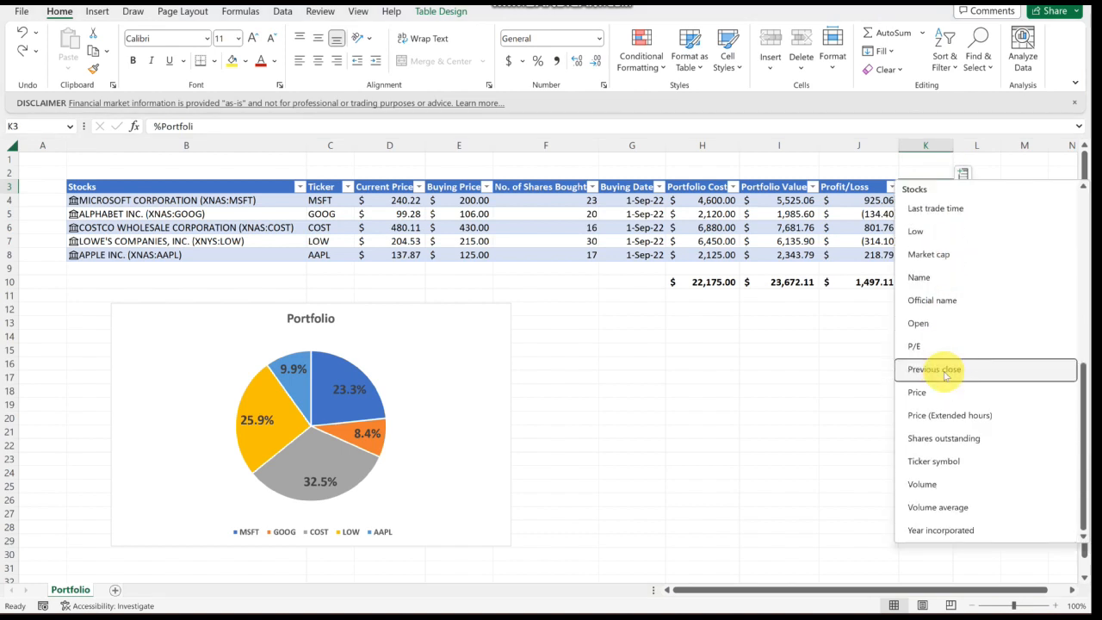
{"action": "scroll", "coordinate": [945, 371], "scroll_direction": "up", "scroll_amount": 9}
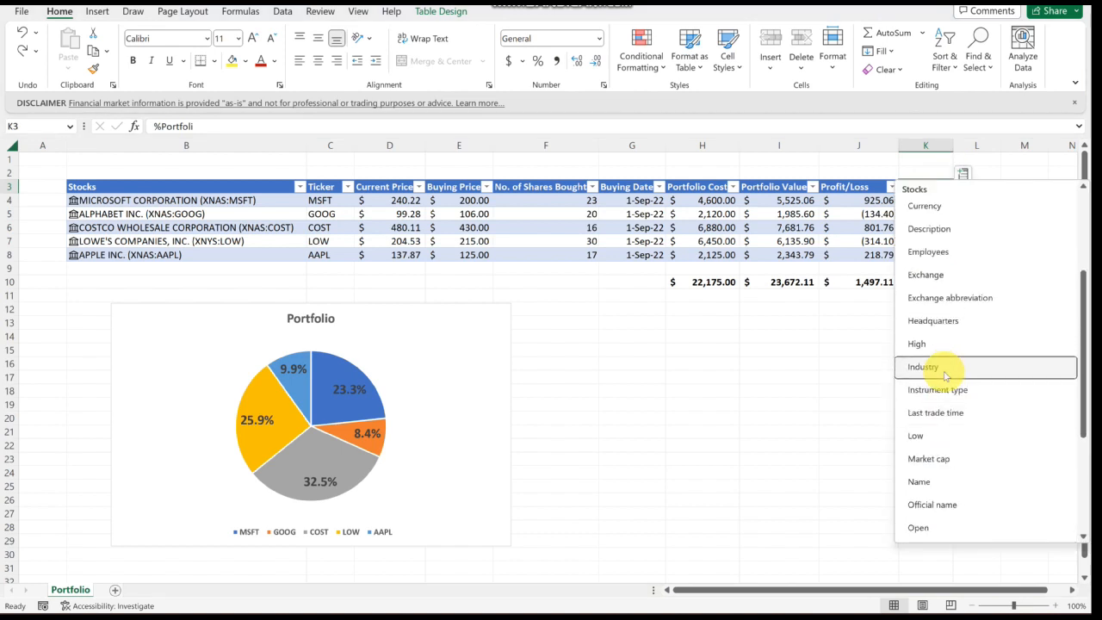
{"action": "left_click", "coordinate": [937, 207]}
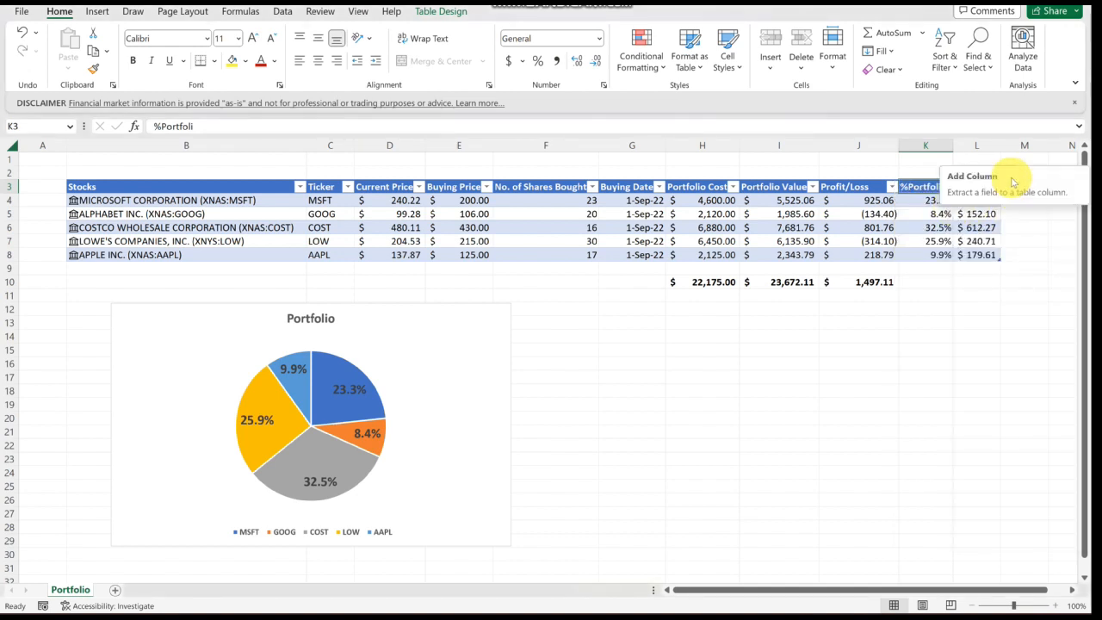
{"action": "left_click", "coordinate": [975, 186]}
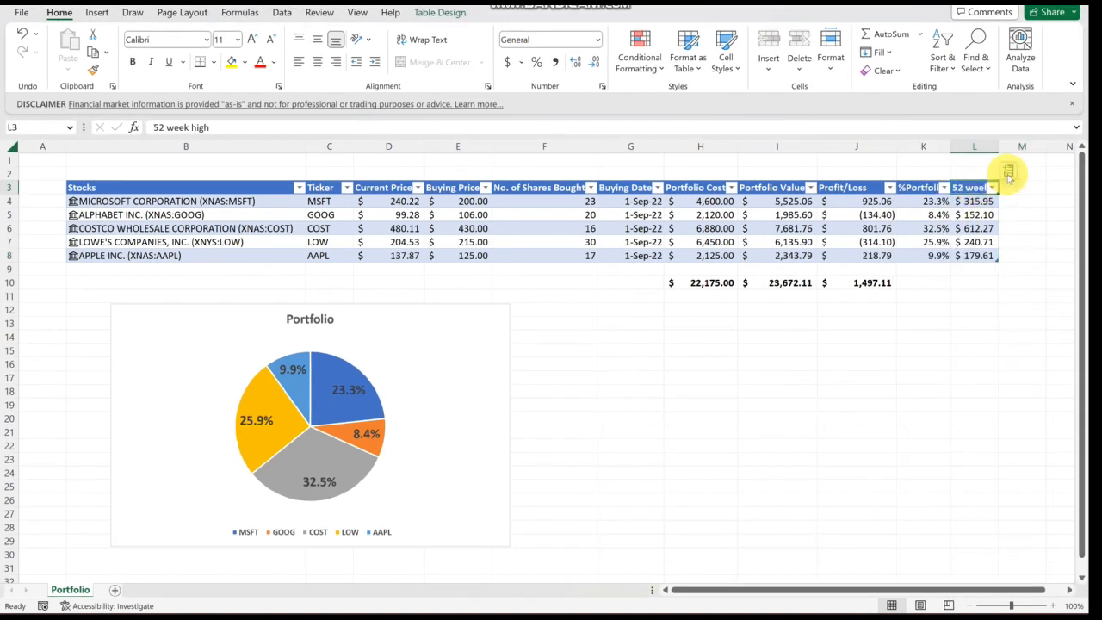
{"action": "left_click", "coordinate": [1010, 175]}
{"action": "left_click", "coordinate": [969, 232]}
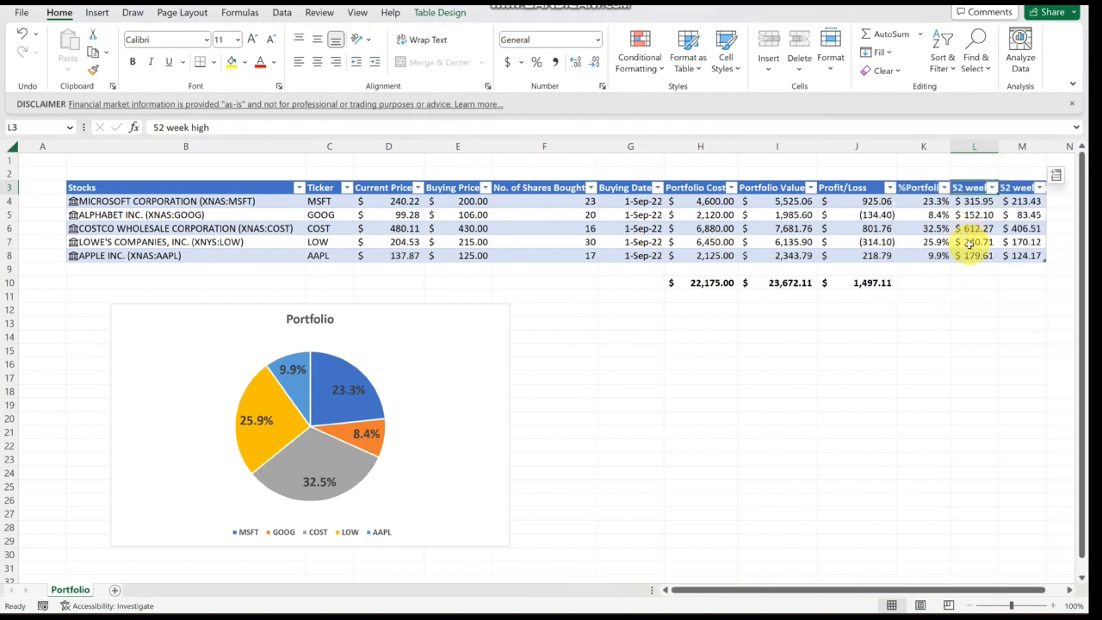
- Widen the 52 week high and 52 week low columns to fit their headers
{"action": "left_click_drag", "start_coordinate": [935, 591], "coordinate": [972, 593]}
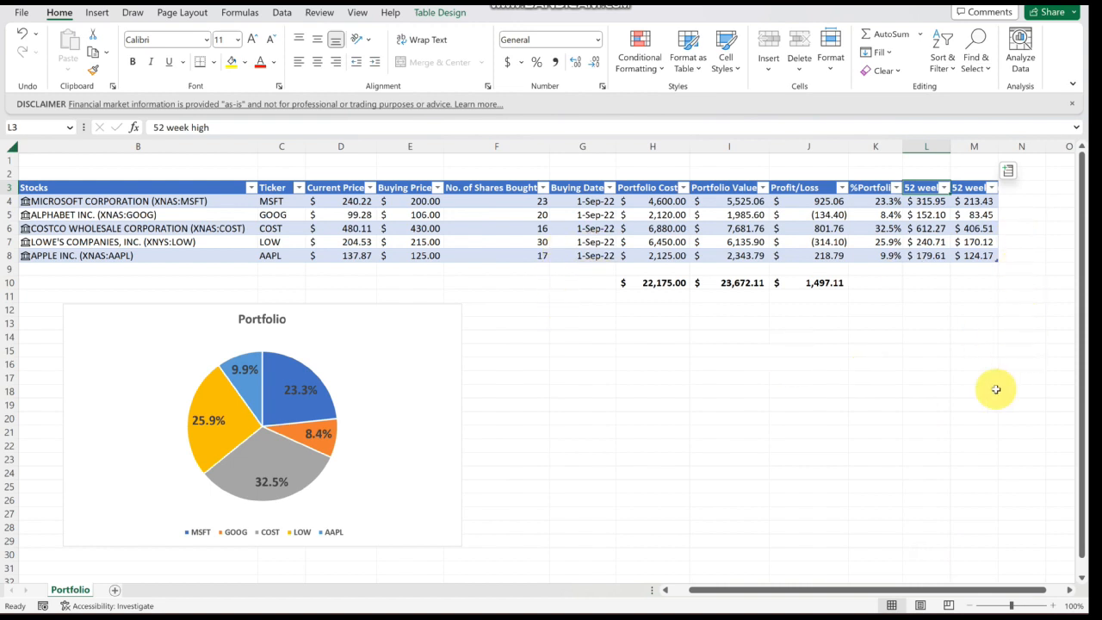
{"action": "left_click_drag", "start_coordinate": [950, 146], "coordinate": [1042, 145]}
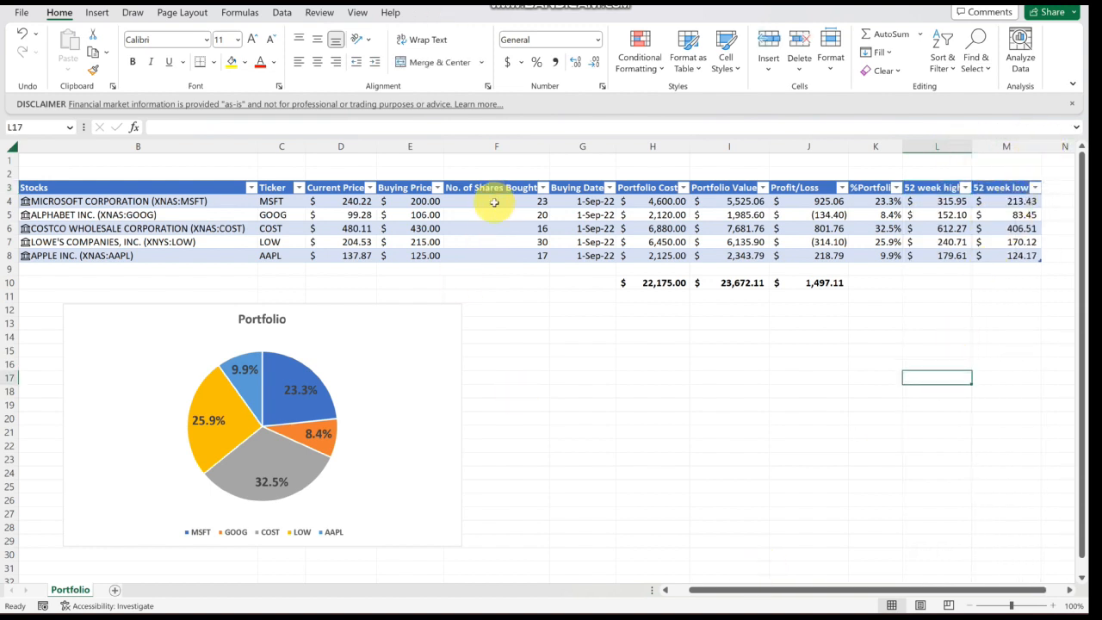
- Center-align the No. of Shares Bought values in F4:F8
{"action": "left_click_drag", "start_coordinate": [492, 202], "coordinate": [489, 250]}
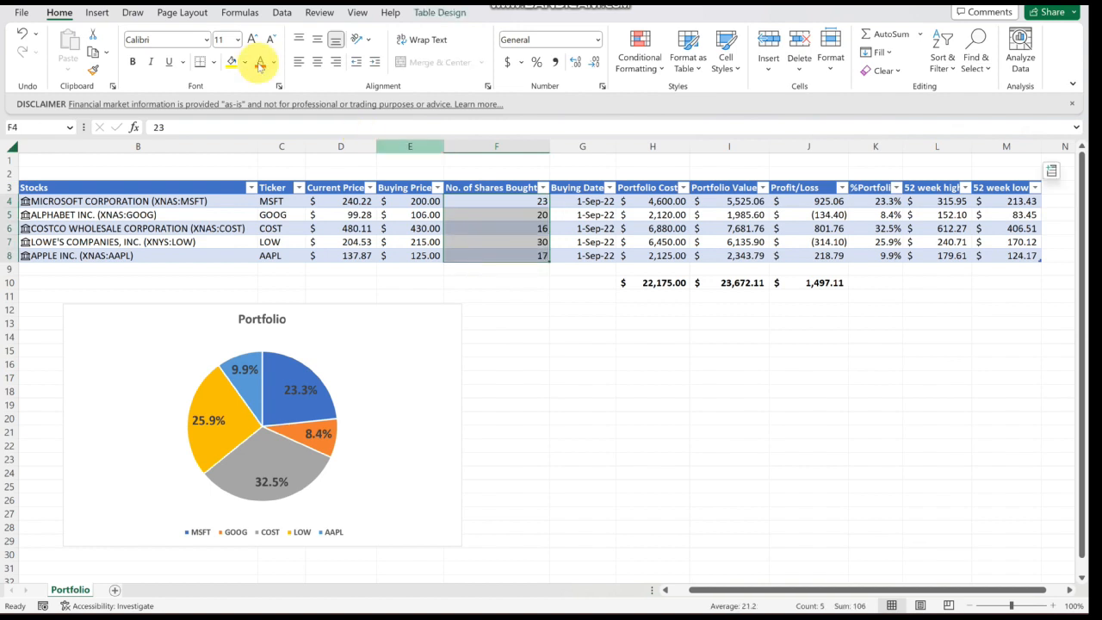
{"action": "left_click", "coordinate": [316, 63]}
{"action": "left_click", "coordinate": [608, 393]}
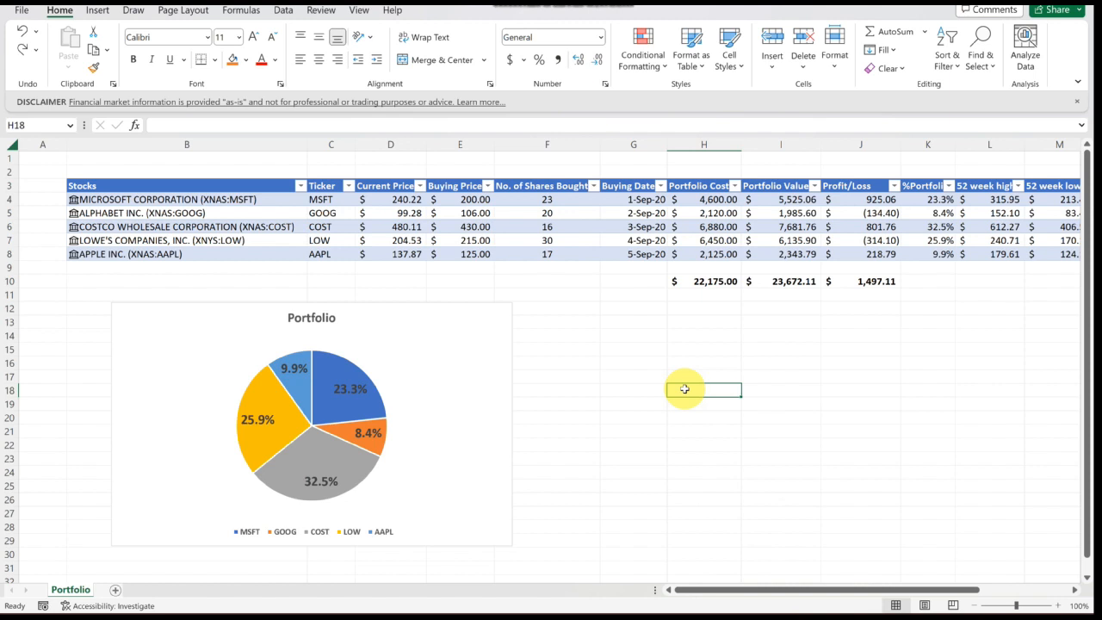
- Sort the table by %Portfolio from largest to smallest
{"action": "left_click_drag", "start_coordinate": [714, 592], "coordinate": [723, 593]}
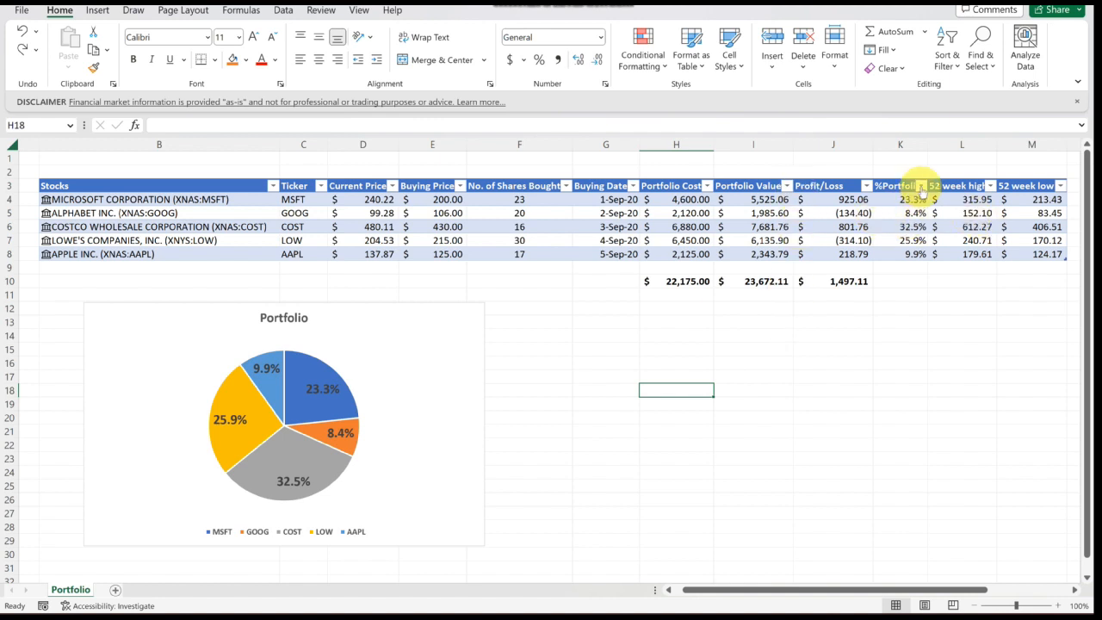
{"action": "left_click", "coordinate": [921, 186]}
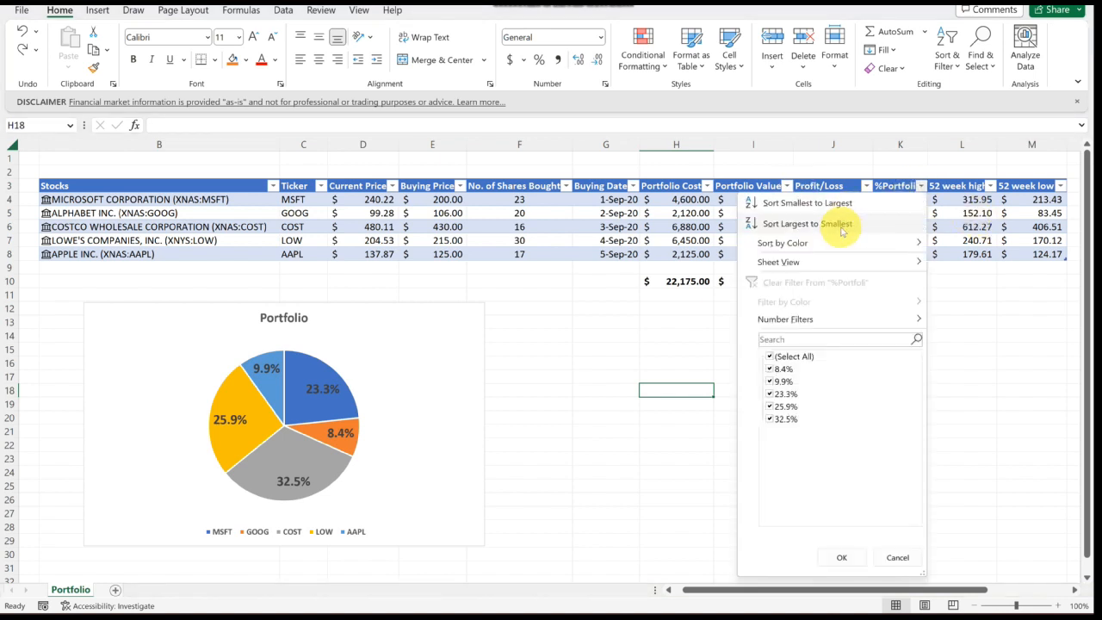
{"action": "left_click", "coordinate": [839, 224]}
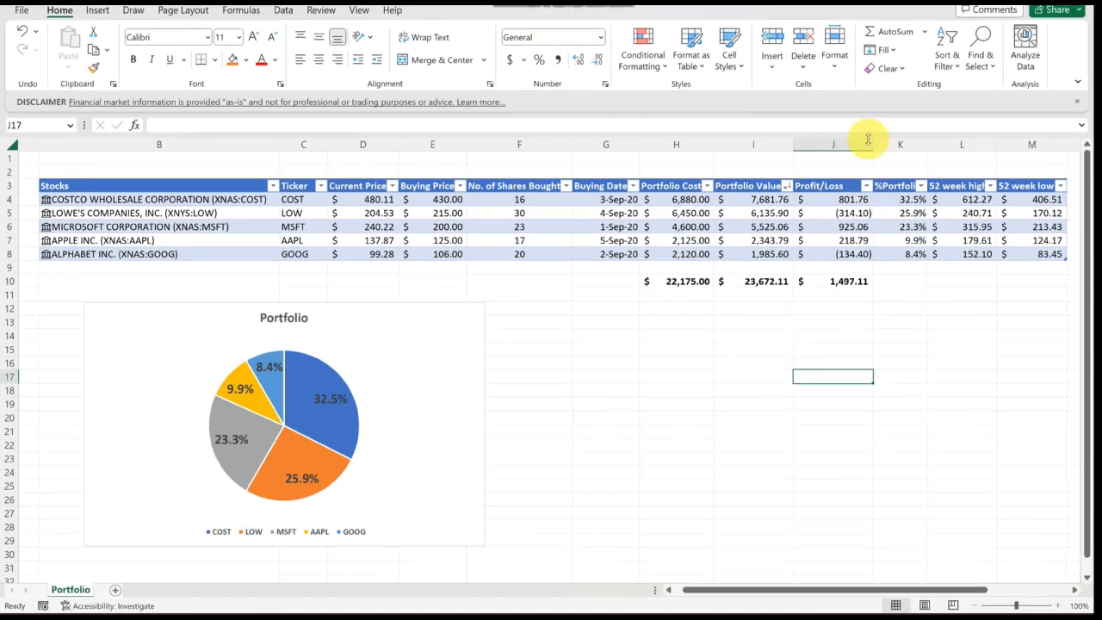
- Sort the table by Profit/Loss from largest to smallest
{"action": "left_click", "coordinate": [867, 190]}
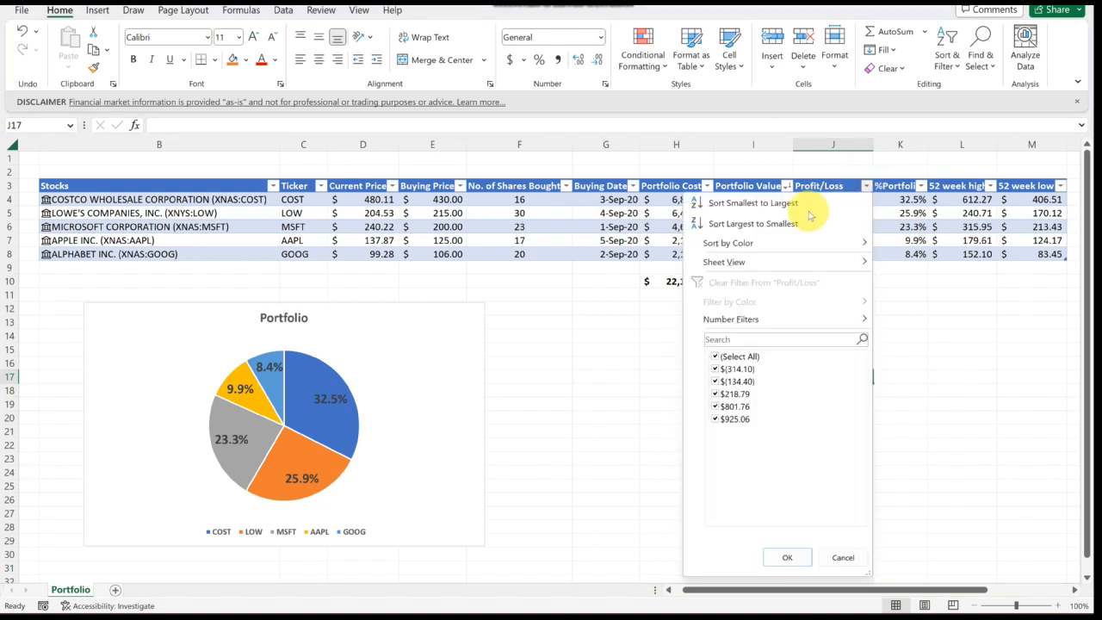
{"action": "left_click", "coordinate": [760, 224]}
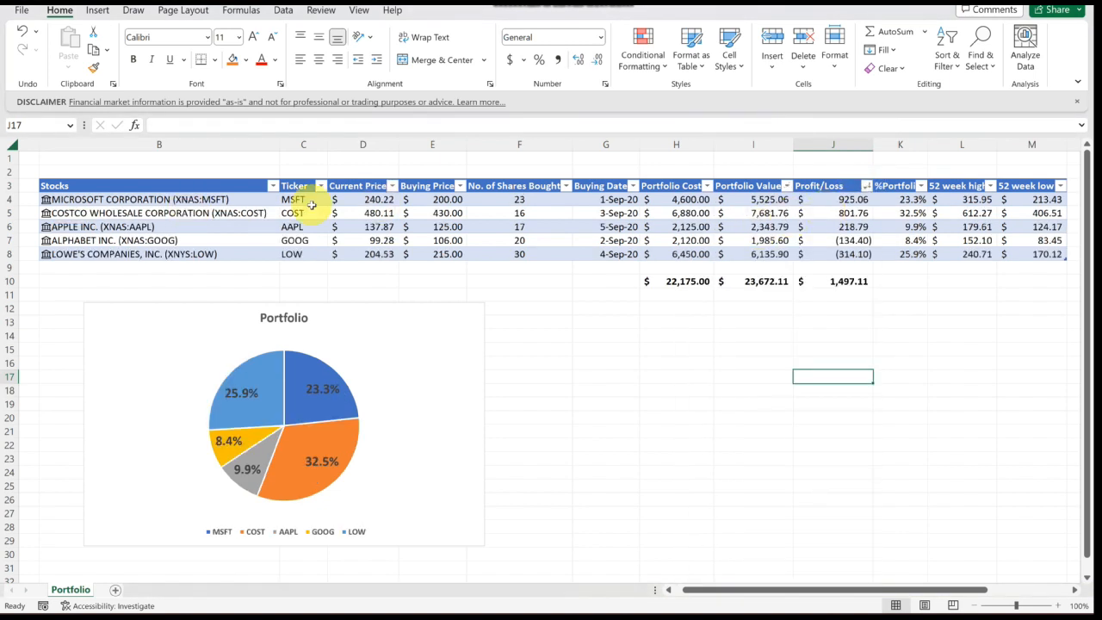